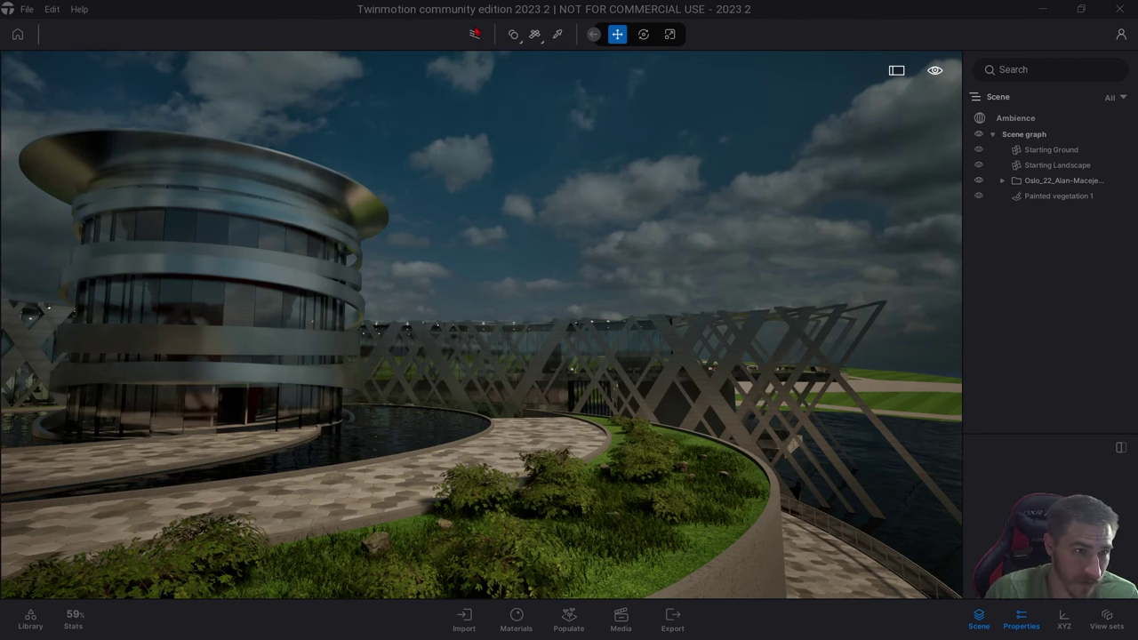
Switch the viewport preview to path tracing and orbit around the tower across the pond.
click(474, 36)
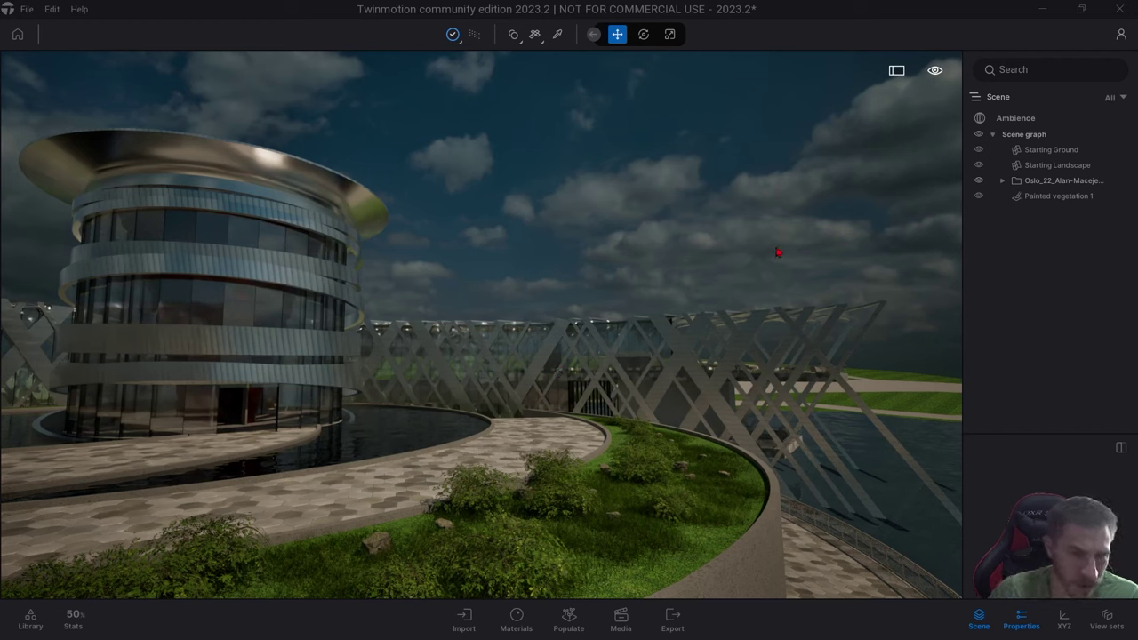
drag(753, 308, 878, 455)
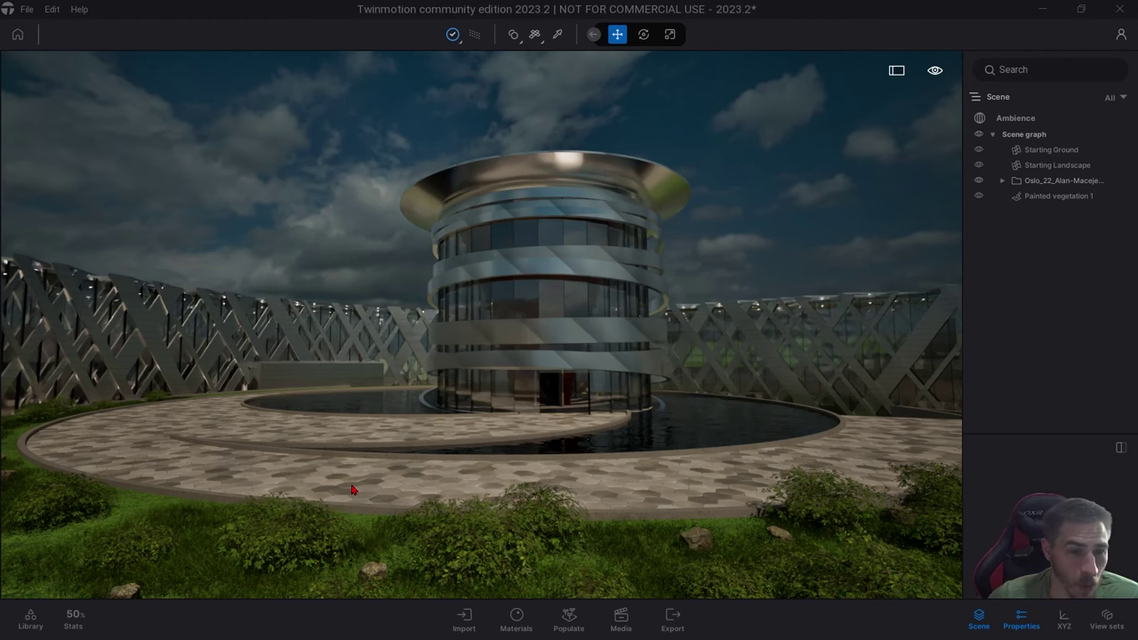
drag(378, 391, 550, 139)
Return the preview to real-time rendering and pull the view back to the earlier vantage point.
click(474, 34)
click(455, 66)
drag(666, 83, 850, 442)
Show the Ambience's enlarged Render settings with Global illumination expanded.
click(1013, 117)
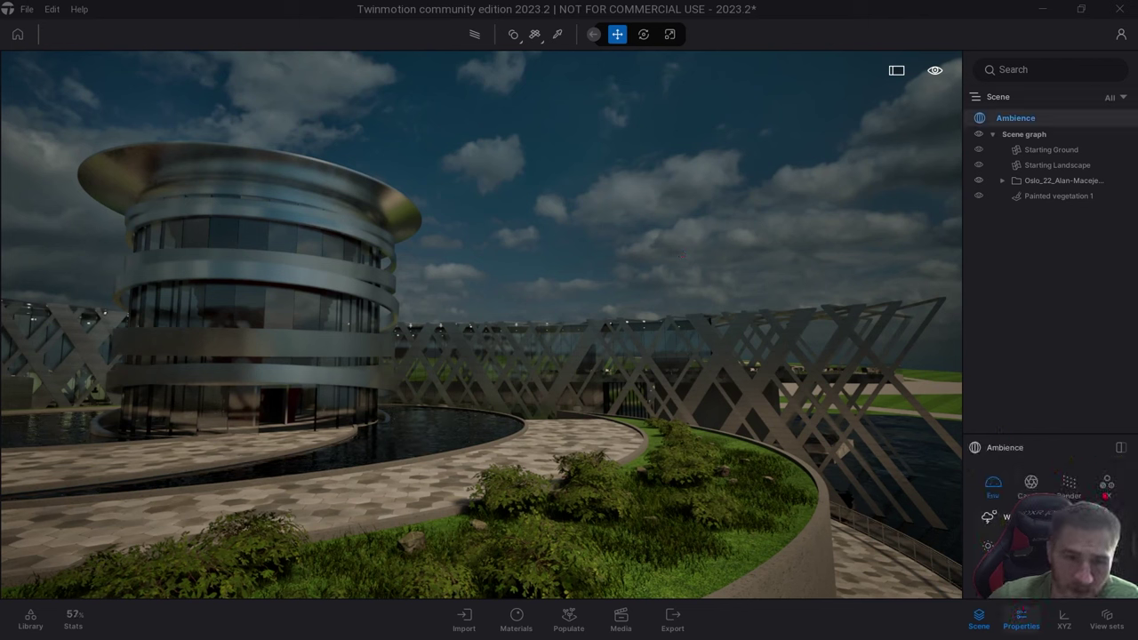
drag(1083, 433, 1031, 100)
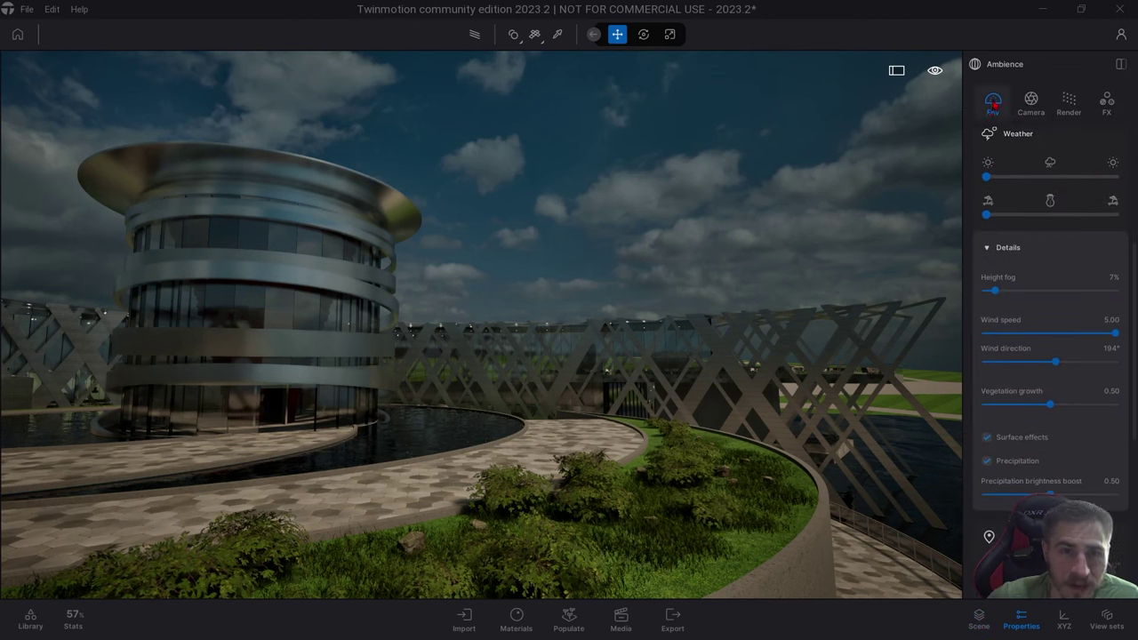
click(1068, 101)
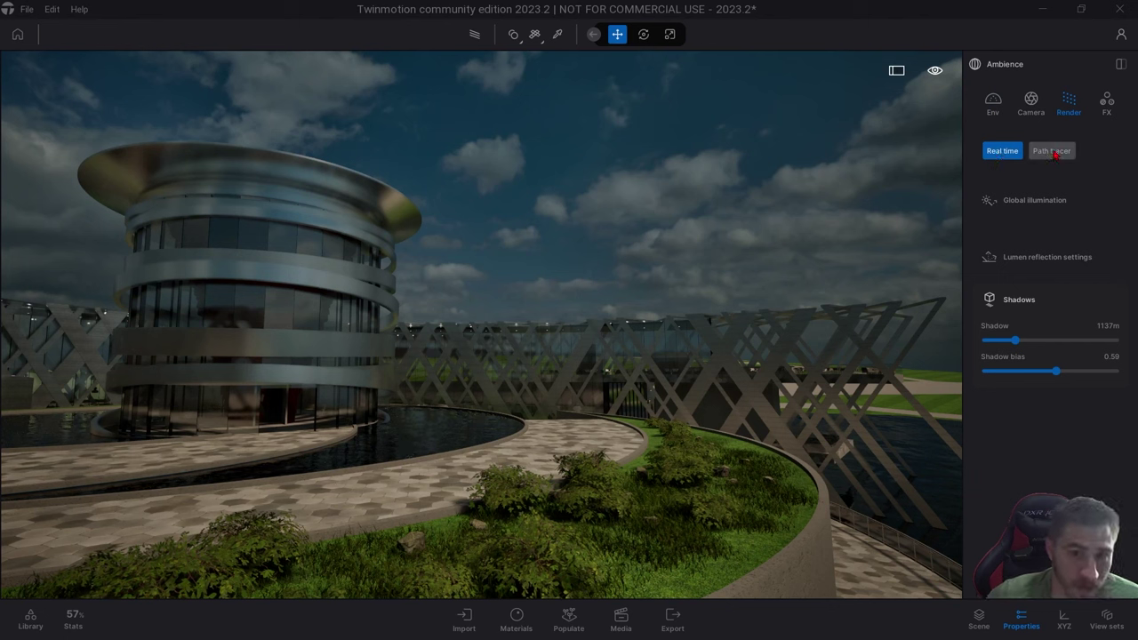
click(1034, 200)
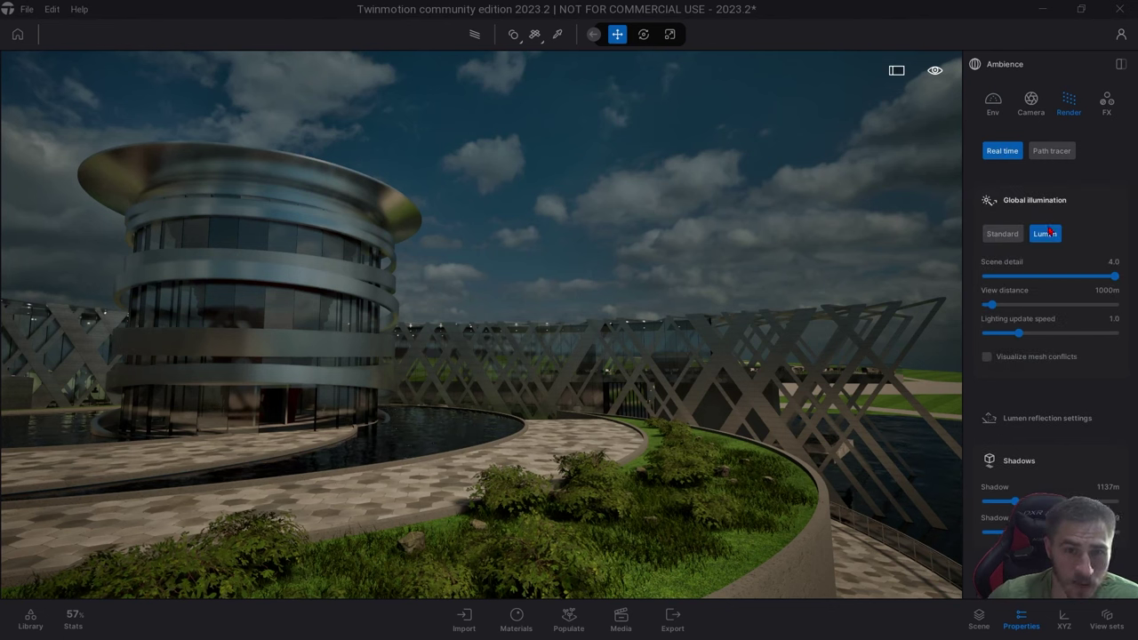
Compare Standard and Lumen global illumination twice, leaving Lumen selected.
click(1012, 235)
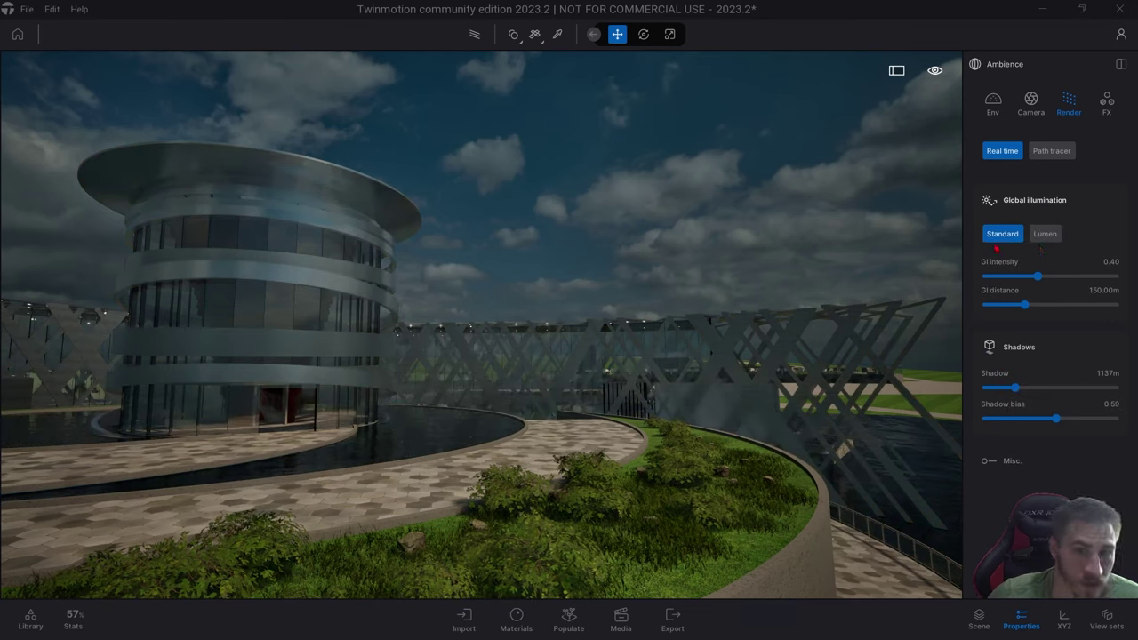
click(1045, 233)
click(1016, 235)
click(1045, 234)
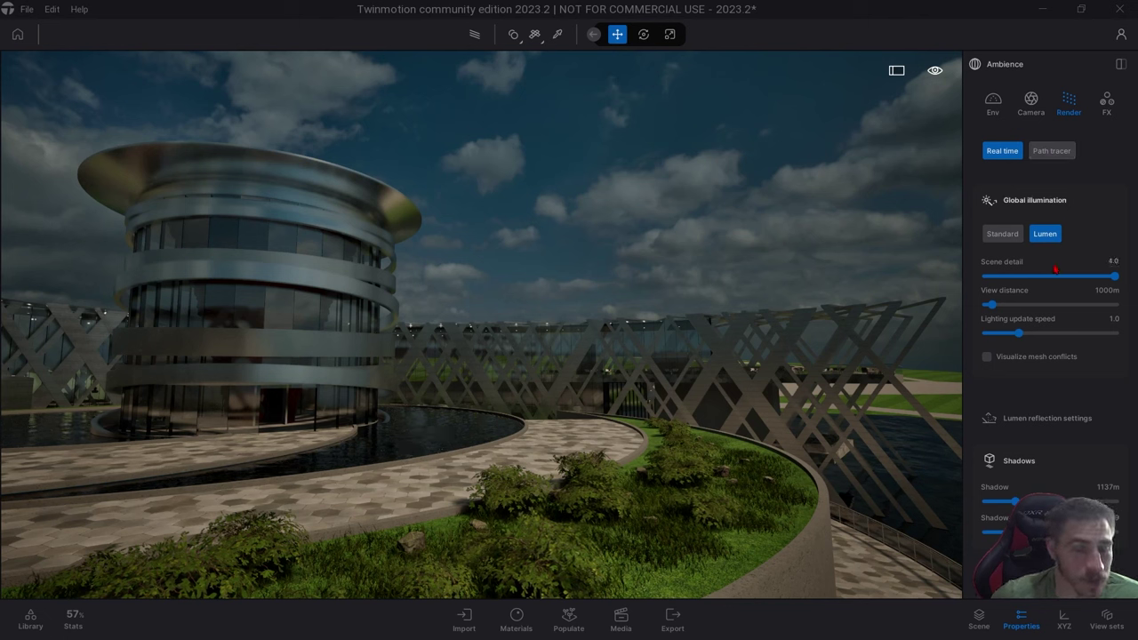
Orbit around the building, collapse Shadows, and set the Ambience render mode to Path tracer.
mouse_move(1054, 270)
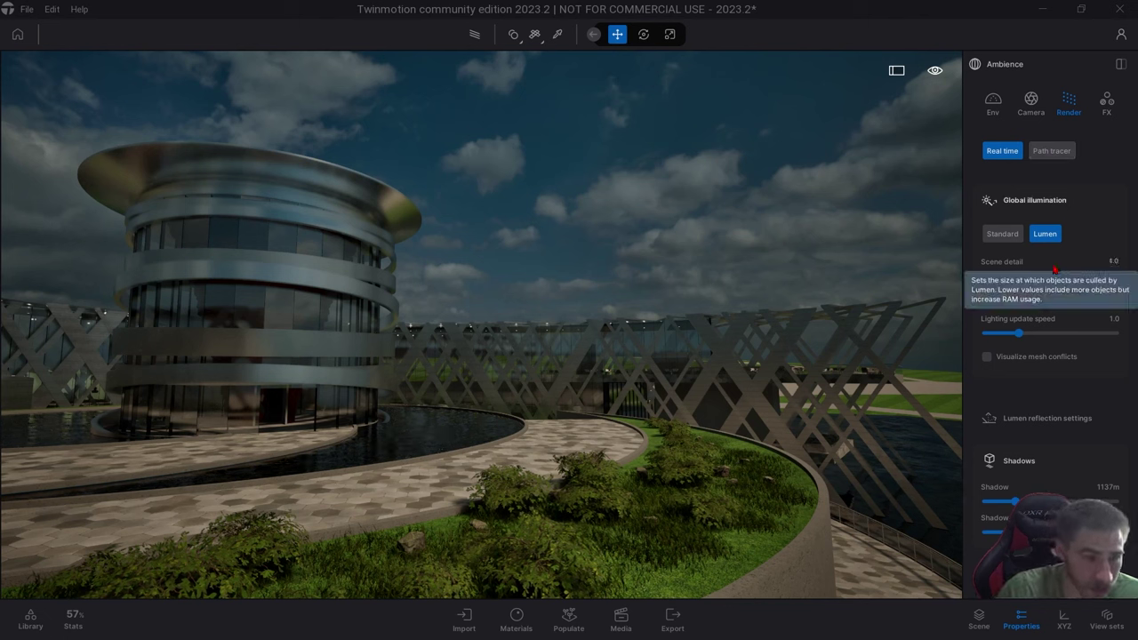
mouse_move(673, 254)
mouse_down()
mouse_move(623, 258)
mouse_move(686, 258)
mouse_up()
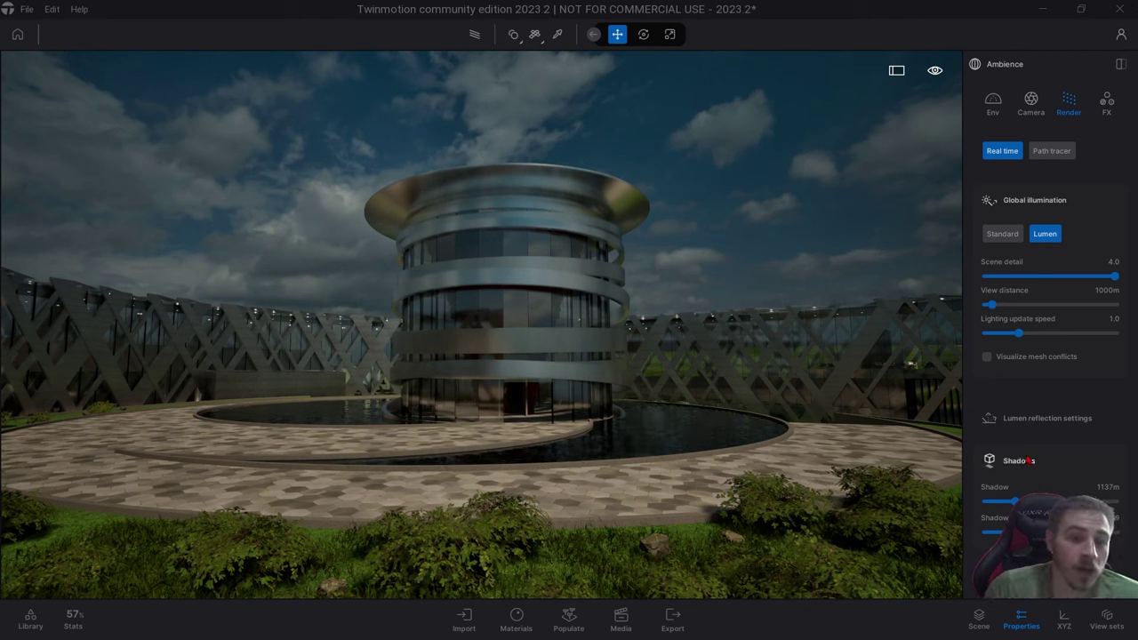
click(978, 461)
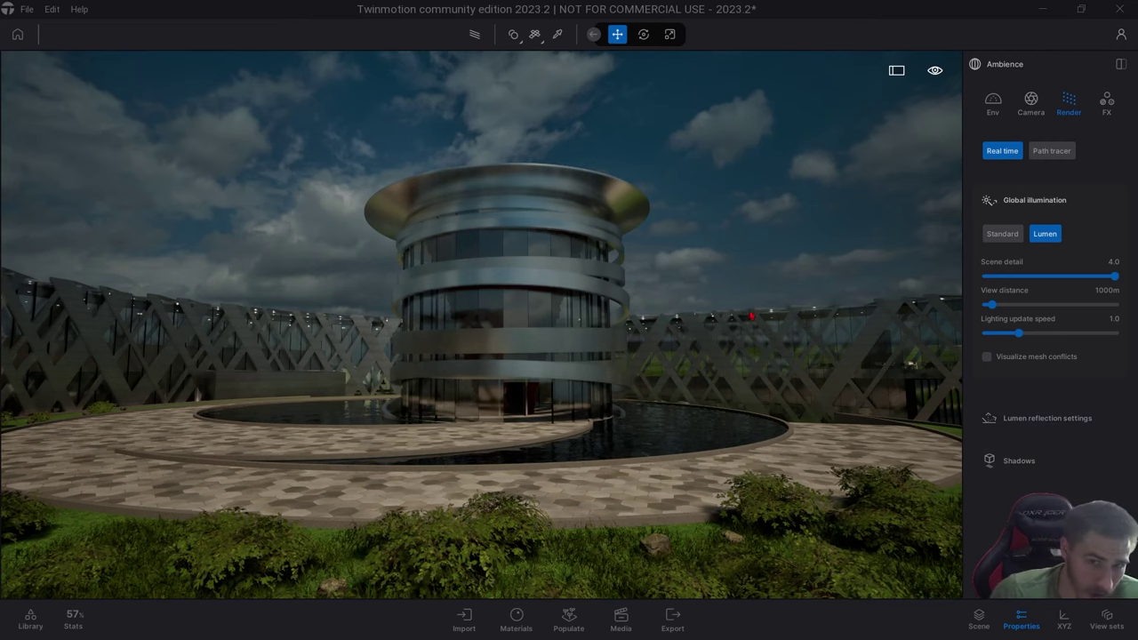
click(1051, 151)
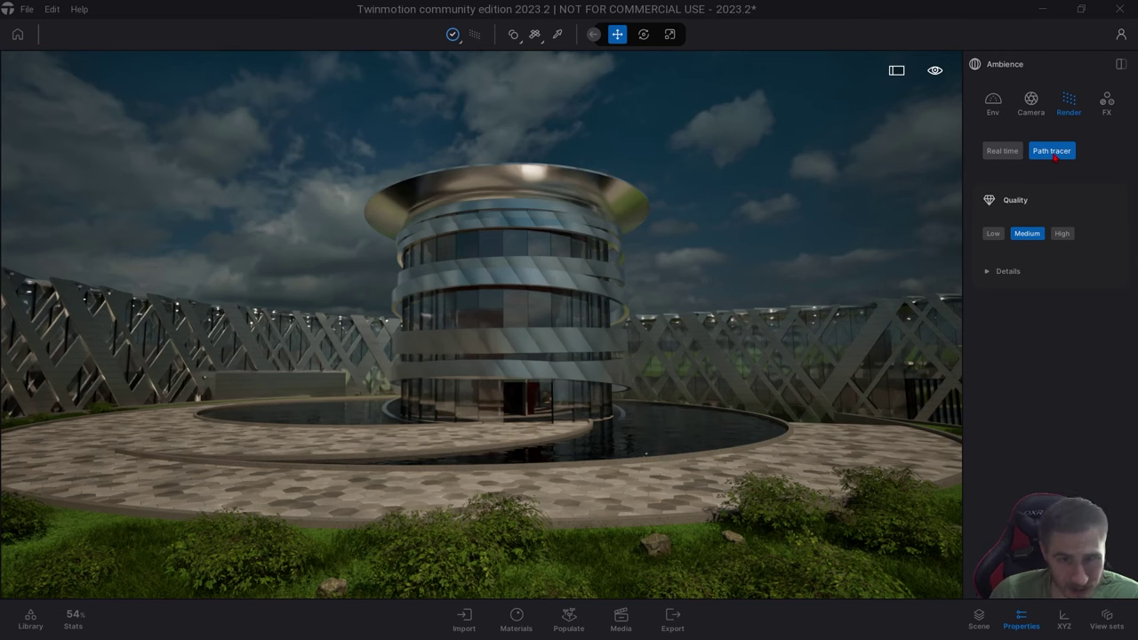
Set rendering back to Real time and show the saved image views in the Media library.
click(1003, 151)
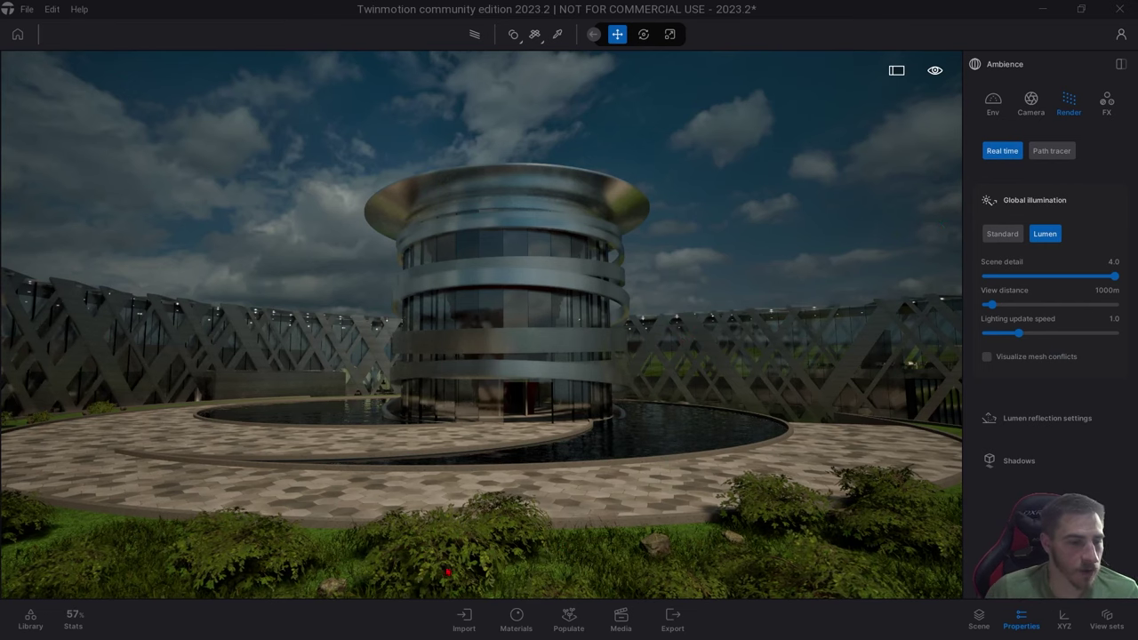
click(506, 620)
click(621, 620)
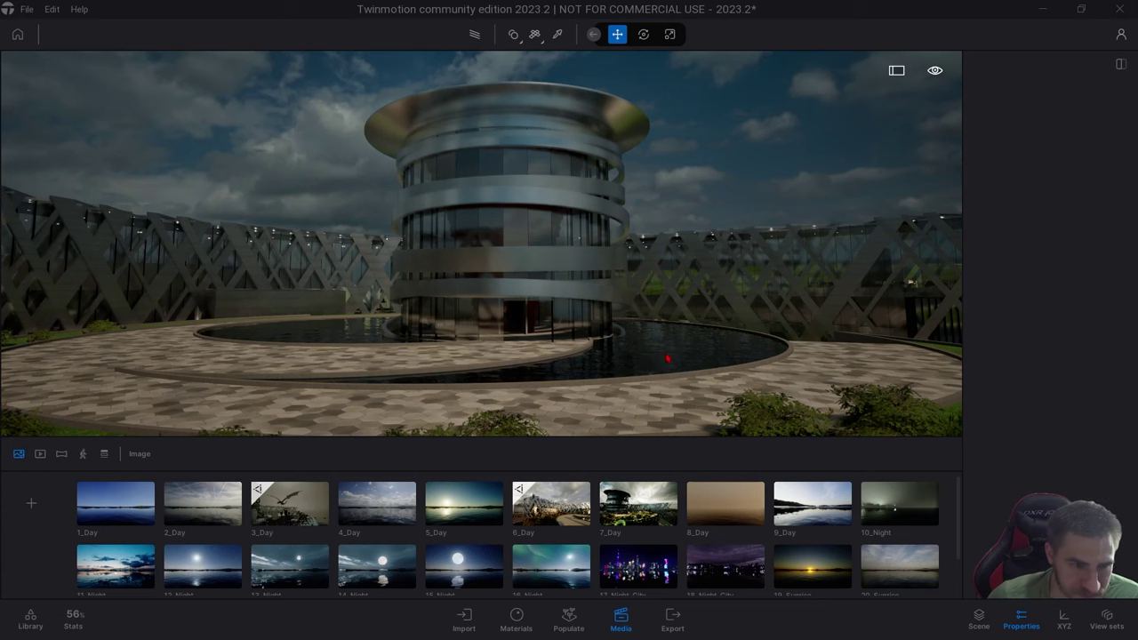
click(640, 507)
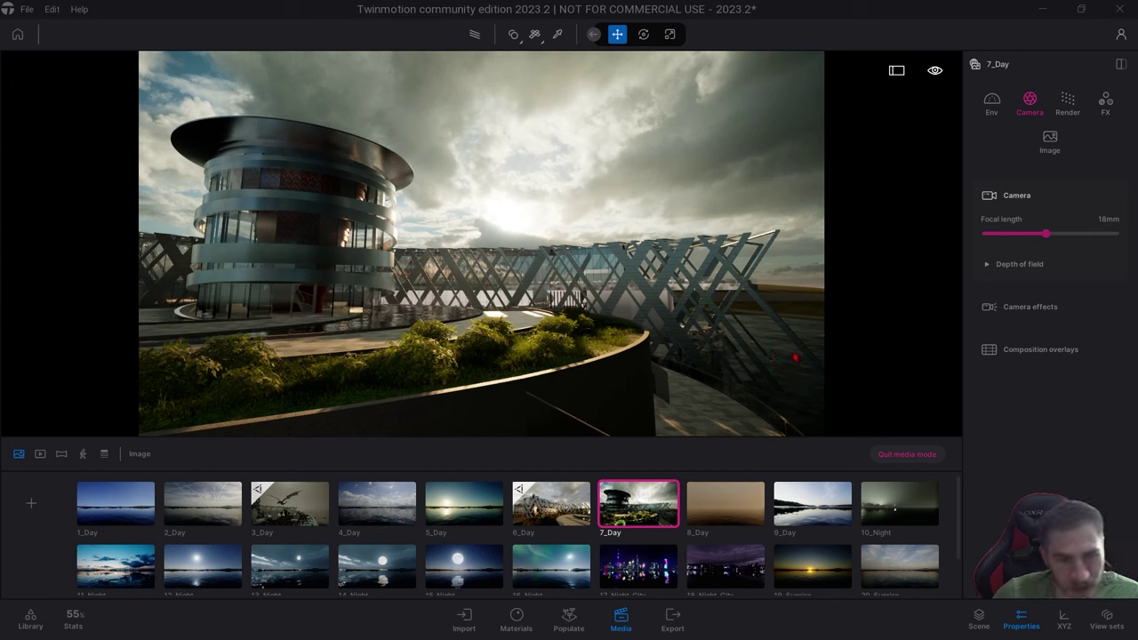
click(996, 270)
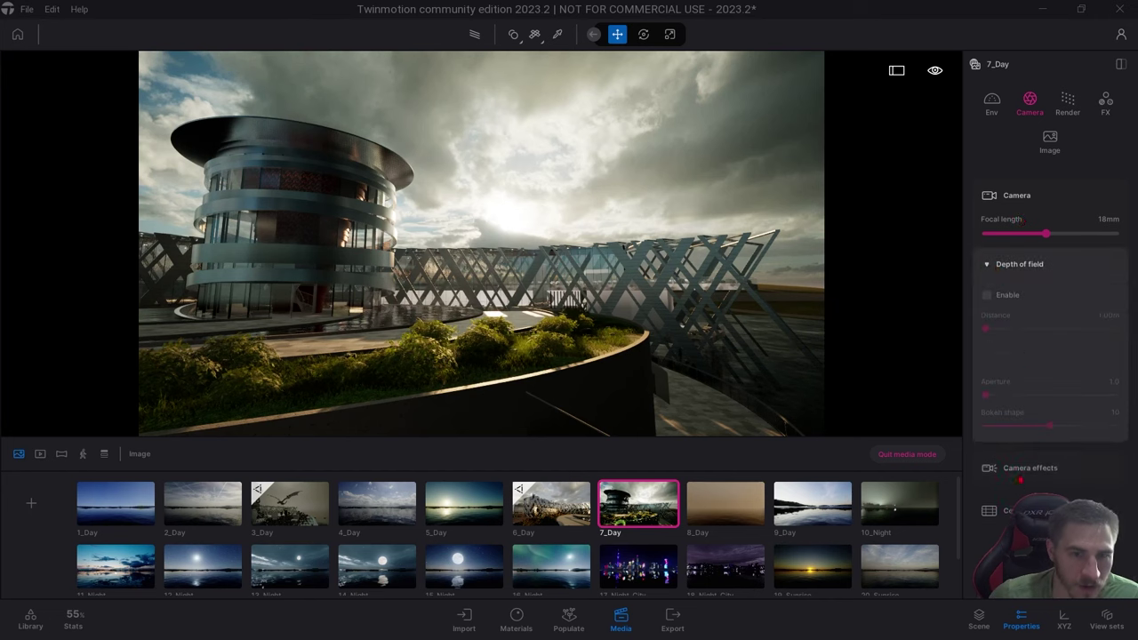
scroll(1049, 311, down, 3)
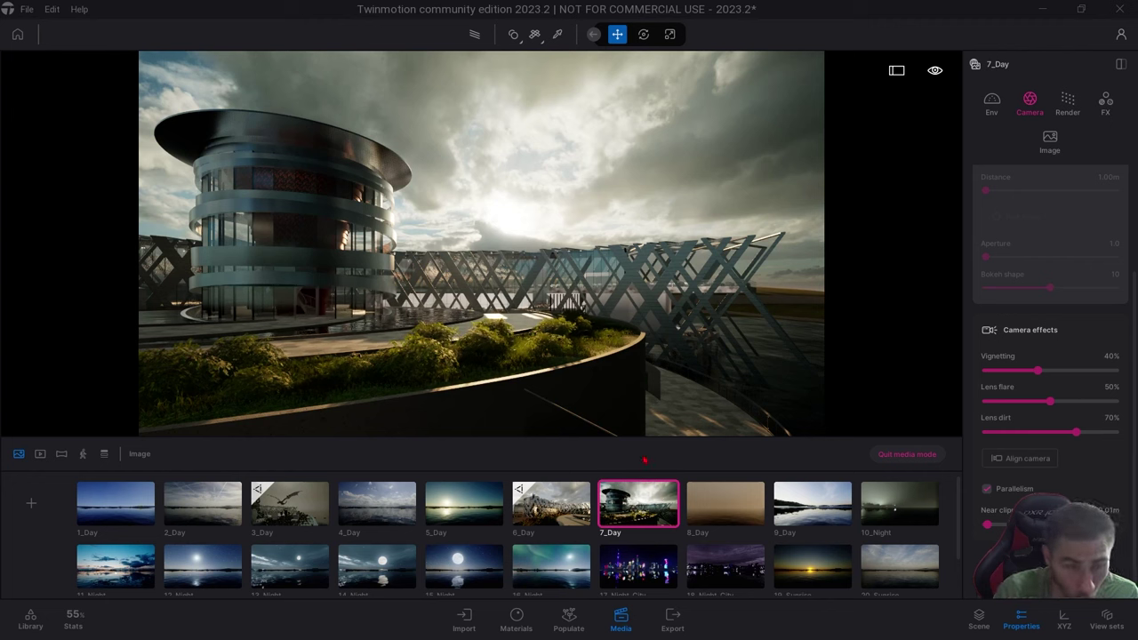
scroll(1035, 222, up, 3)
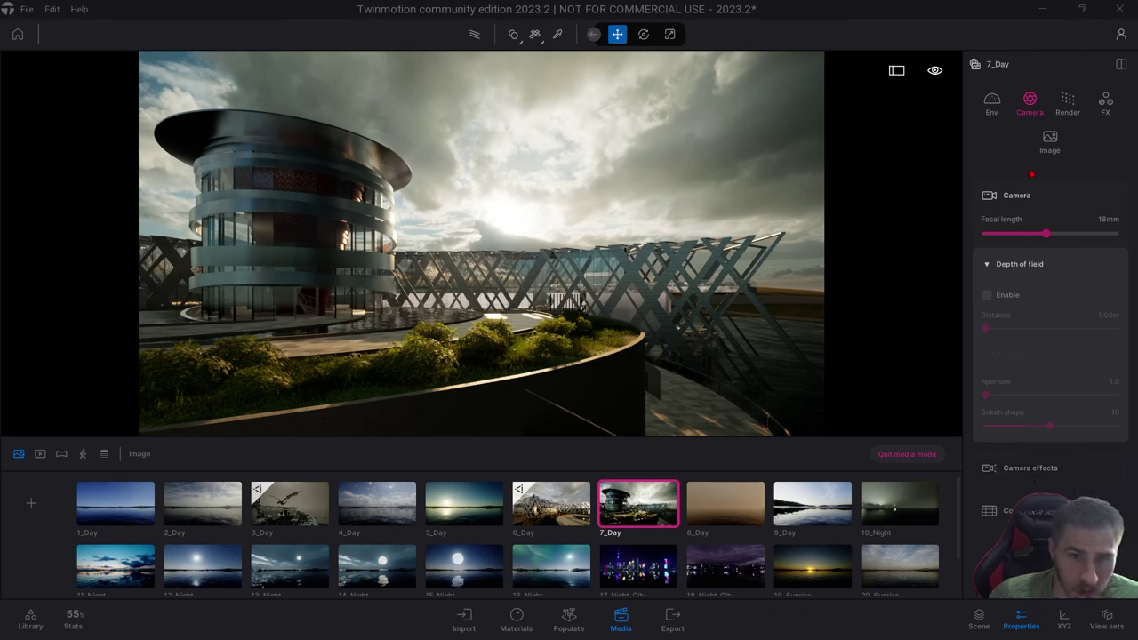
click(1043, 185)
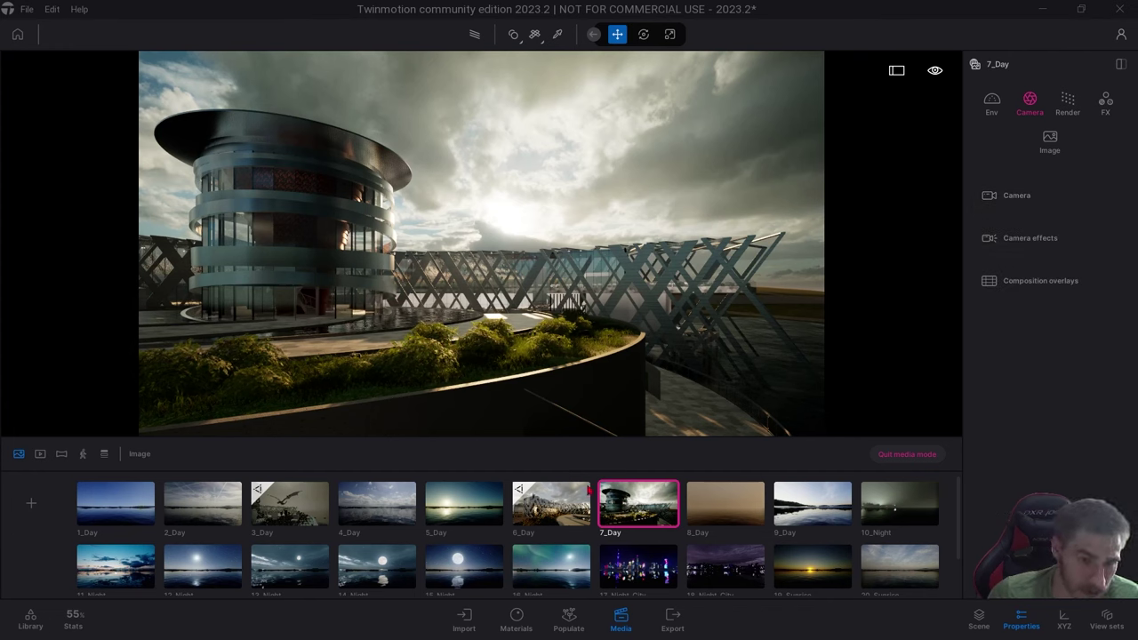
Give the 7_Day view Lumen global illumination, comparing it against Standard before keeping Lumen.
click(1071, 104)
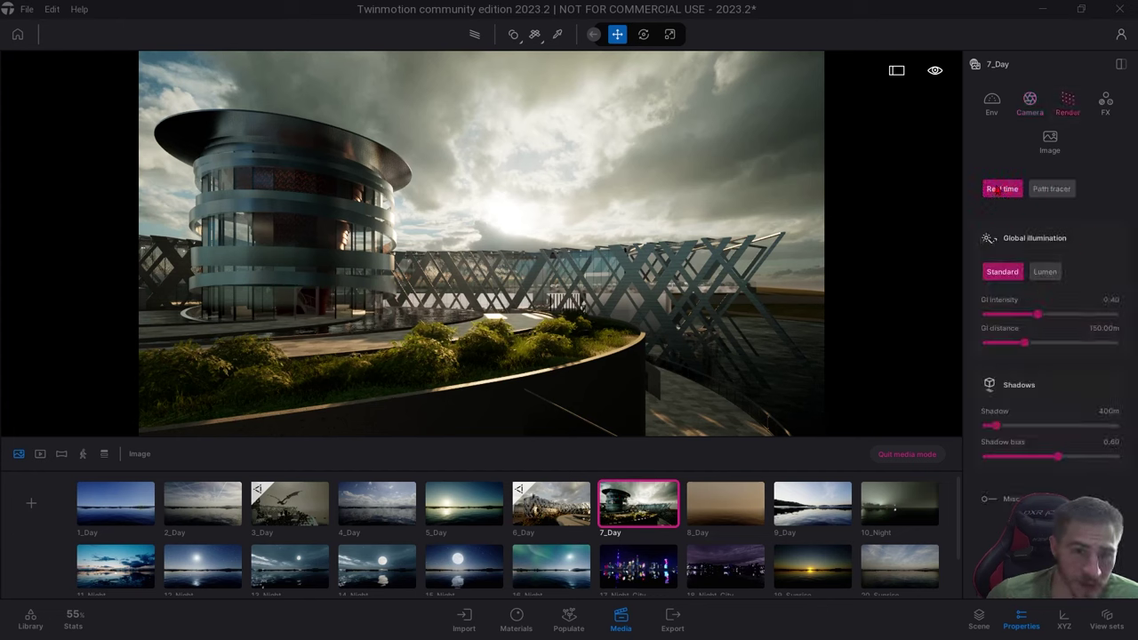
click(1047, 271)
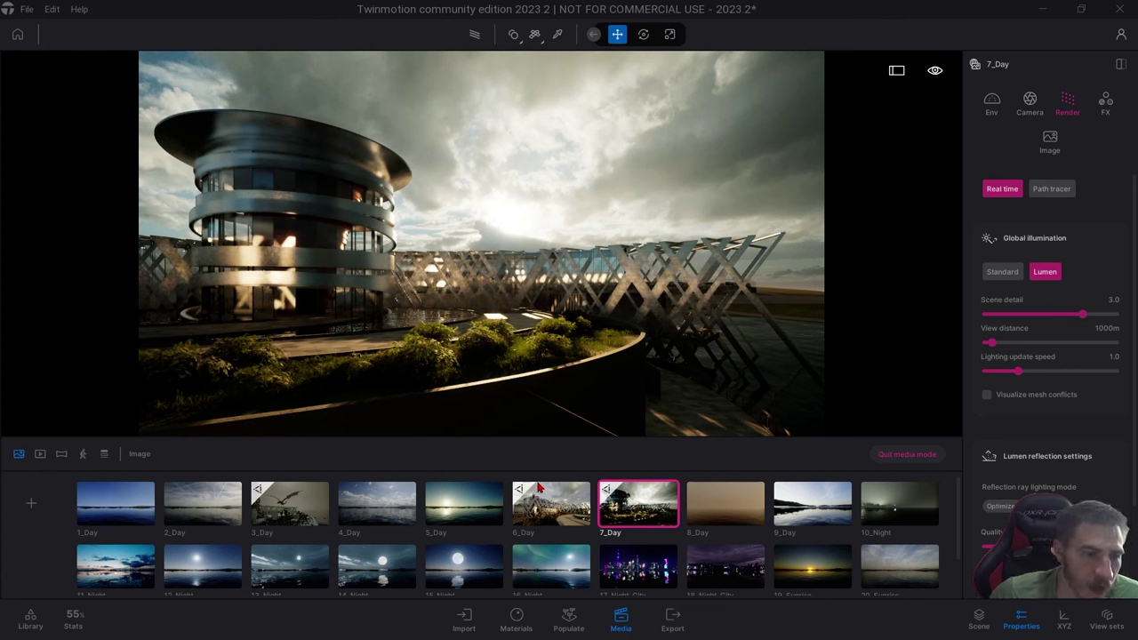
mouse_move(619, 503)
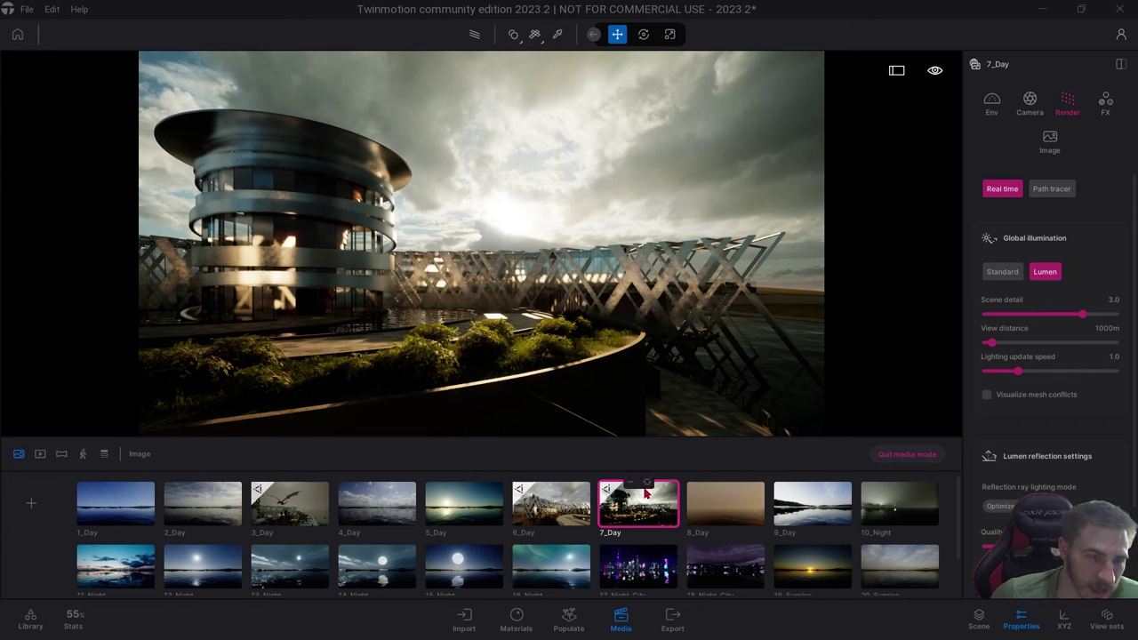
click(1008, 274)
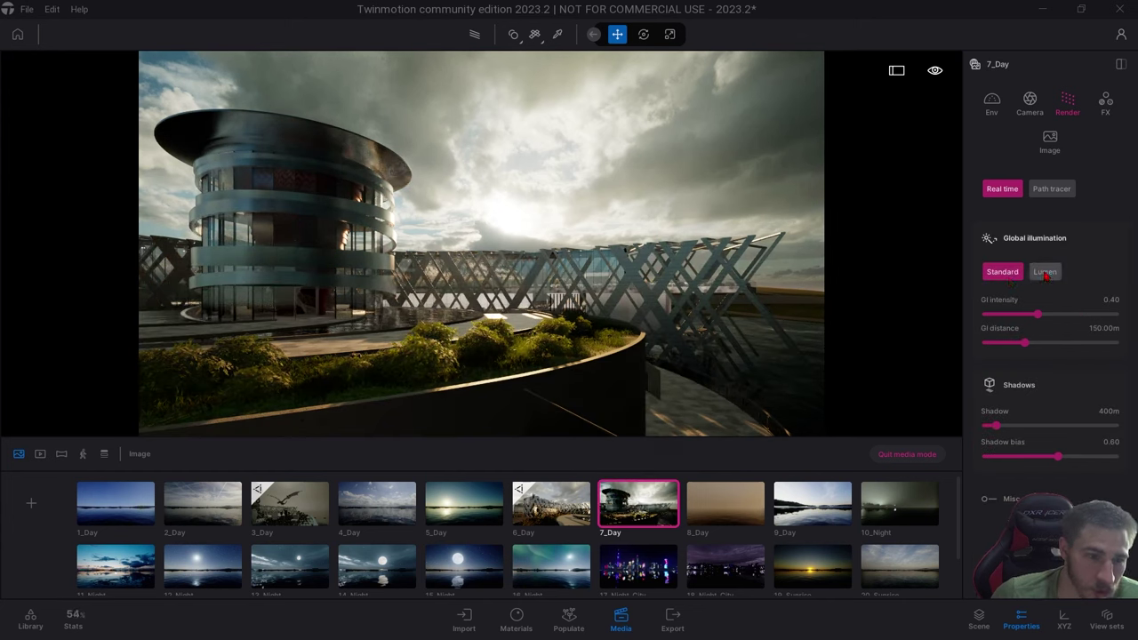
click(1050, 272)
click(1002, 272)
click(1046, 272)
mouse_move(616, 492)
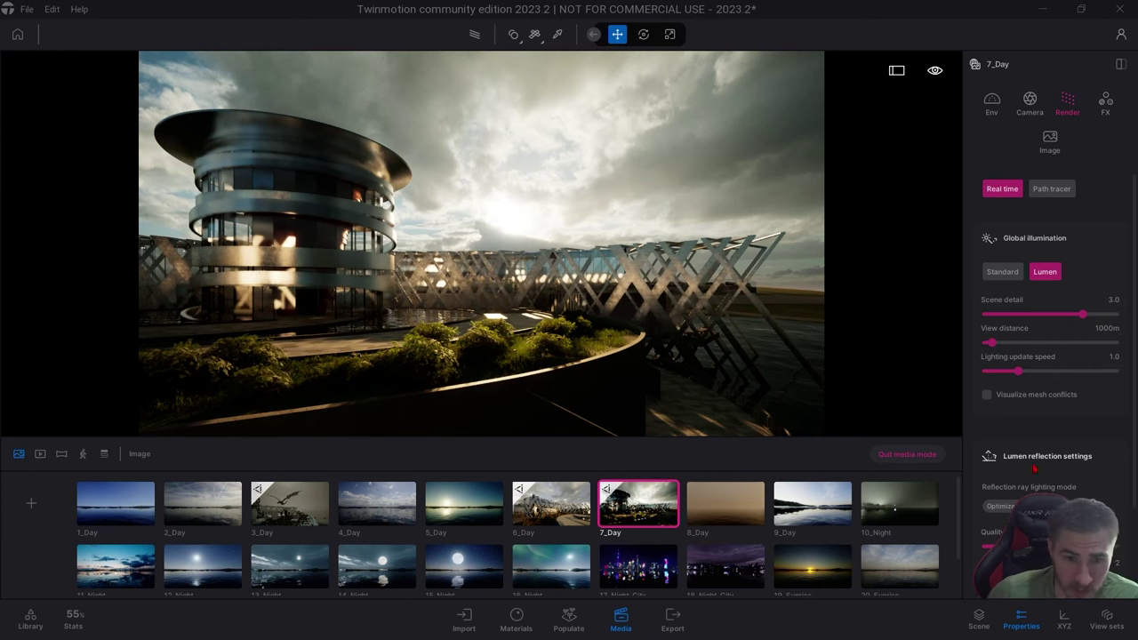
scroll(1038, 458, down, 1)
scroll(1041, 355, up, 1)
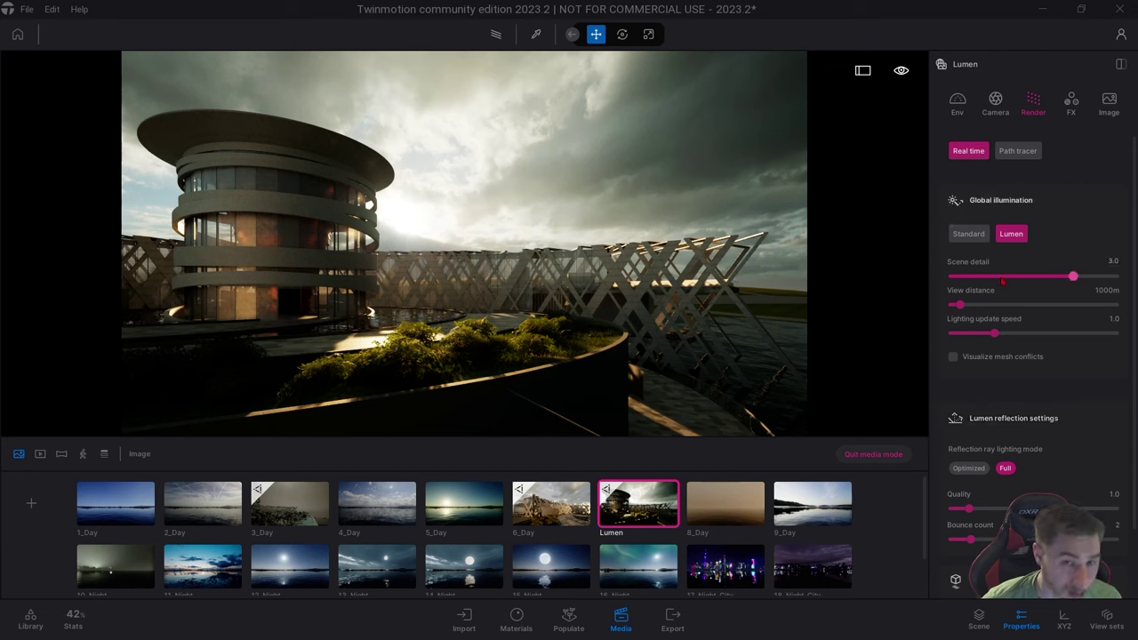
Raise Lumen scene detail to its maximum and lighting update speed to 4.0.
drag(1074, 276, 1115, 276)
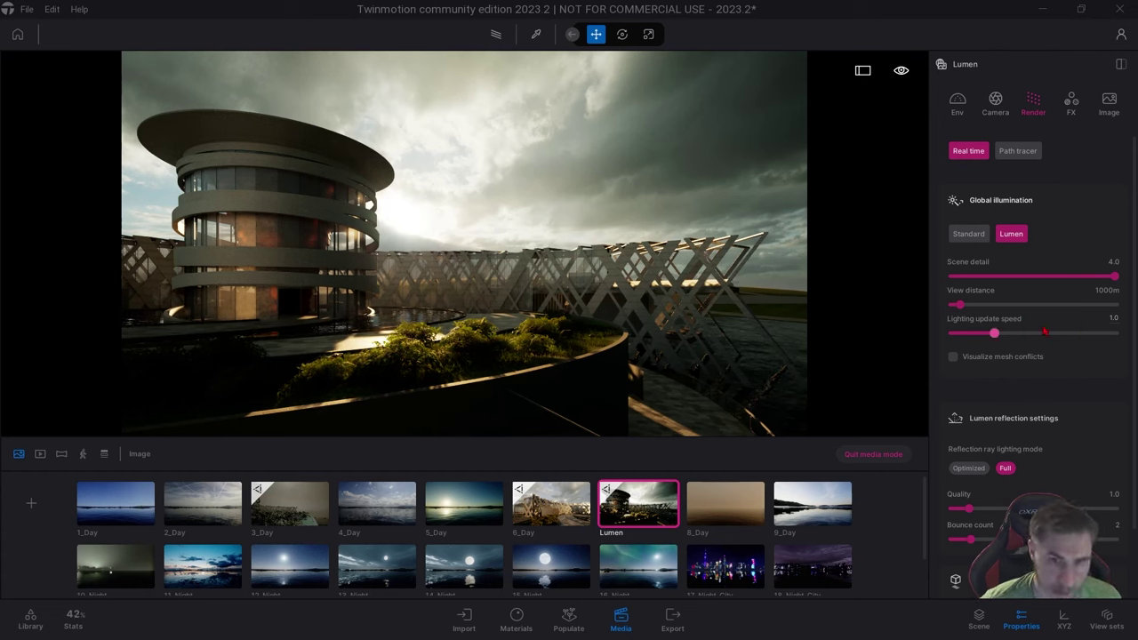
drag(994, 332, 1114, 333)
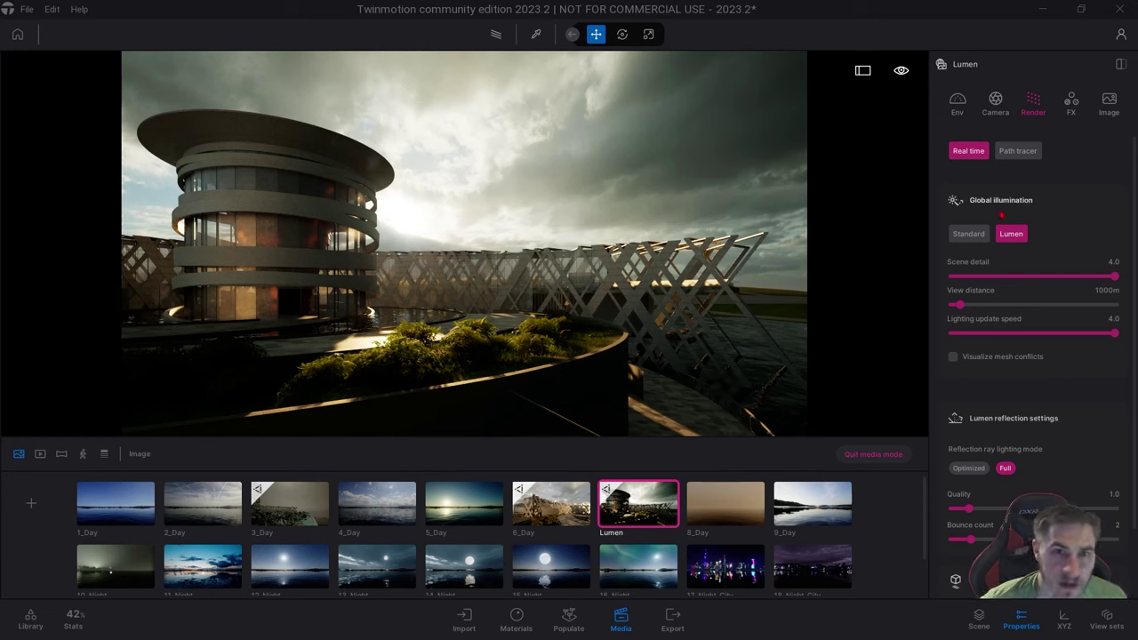
click(1000, 200)
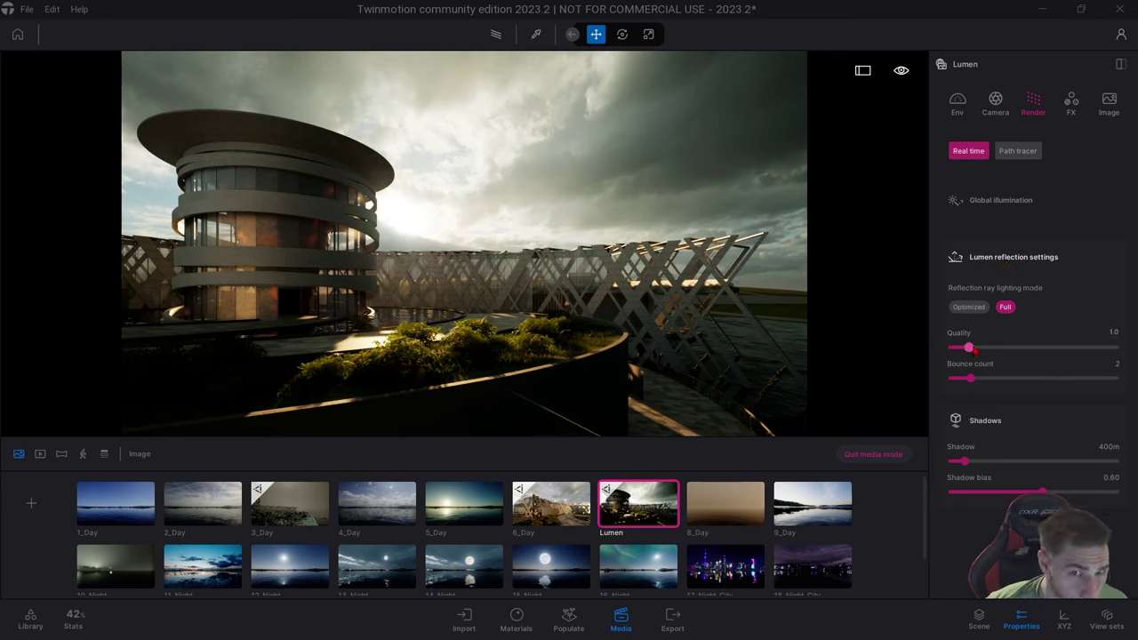
Raise Lumen reflection quality to 10.0 and reflection bounces to their maximum.
drag(968, 347, 1049, 348)
drag(1060, 289, 1116, 302)
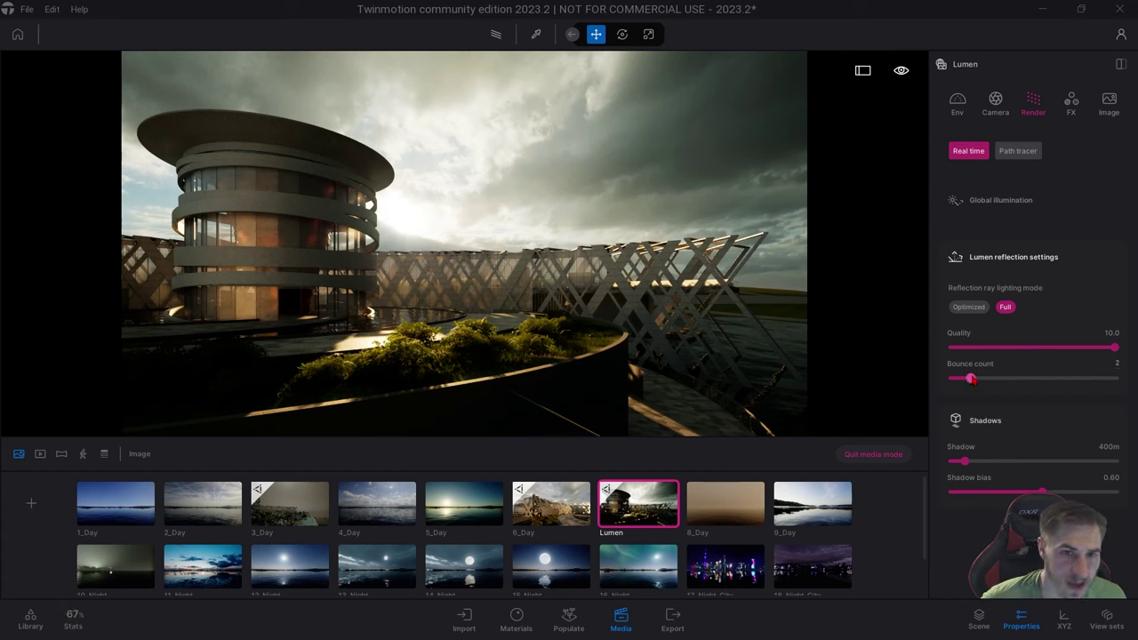
drag(970, 379, 1117, 378)
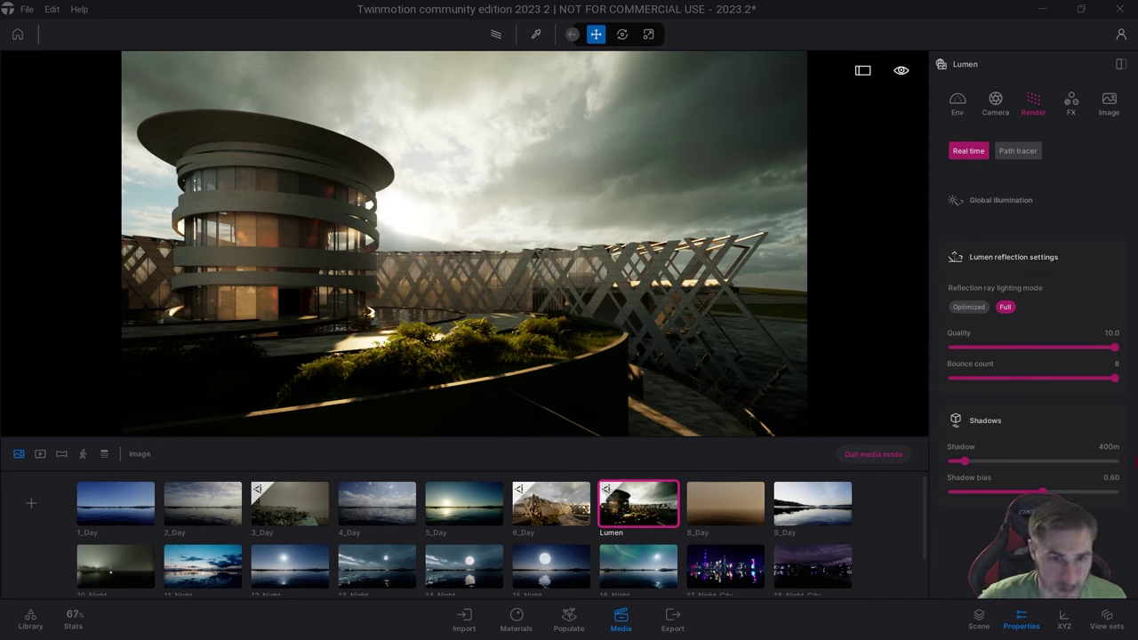
click(992, 259)
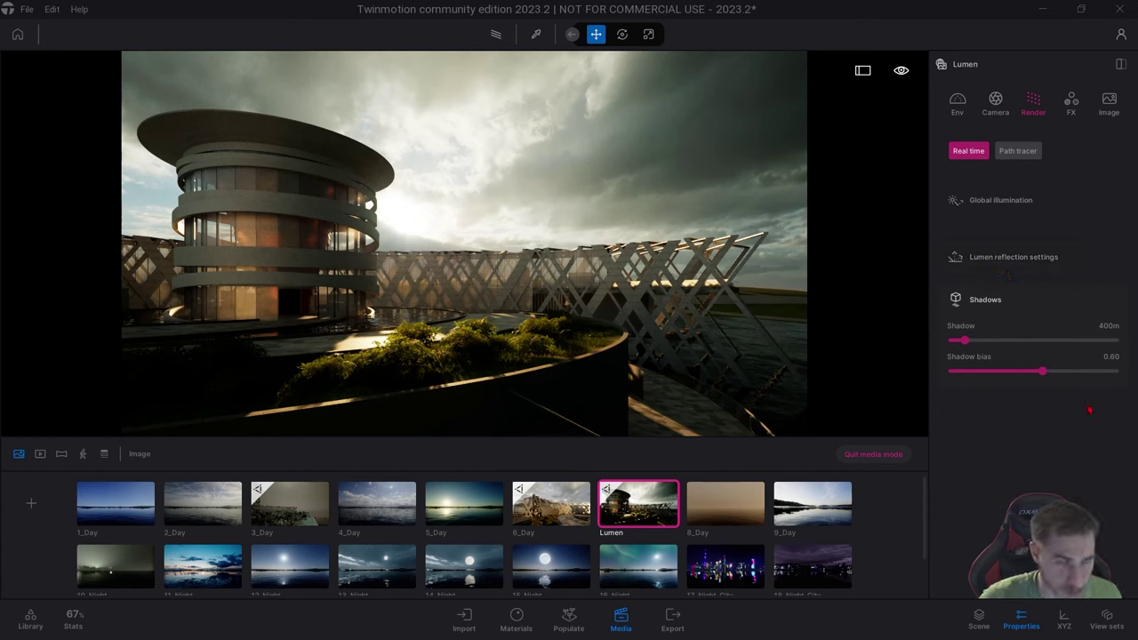
Collapse and re-expand Shadows and Lumen reflection, then reveal the Global illumination settings.
click(982, 300)
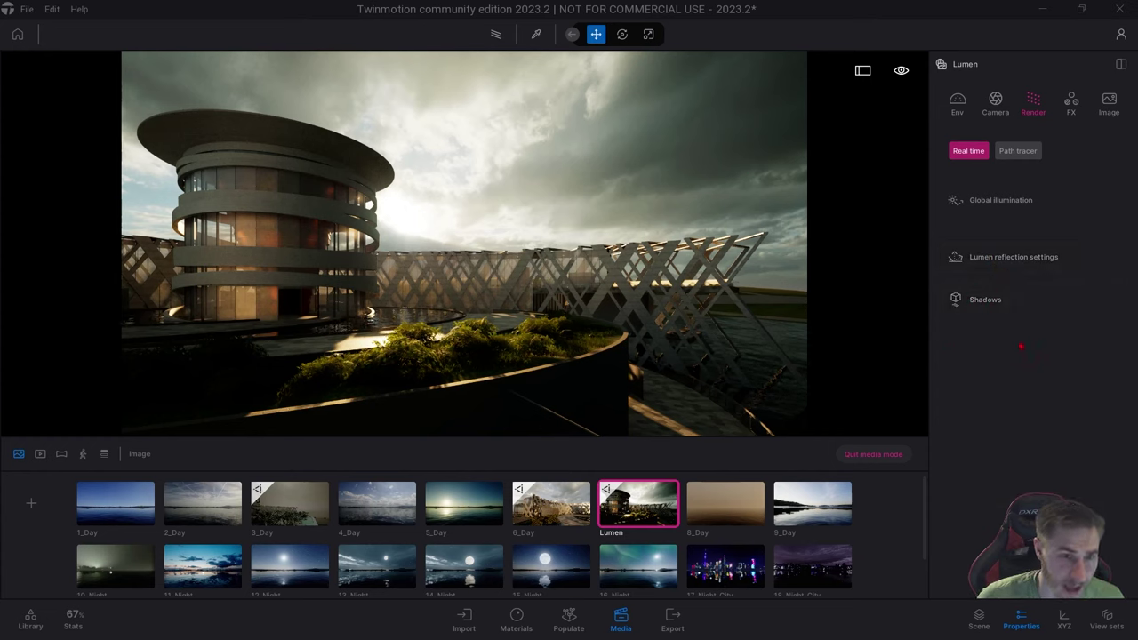
click(987, 302)
click(1005, 257)
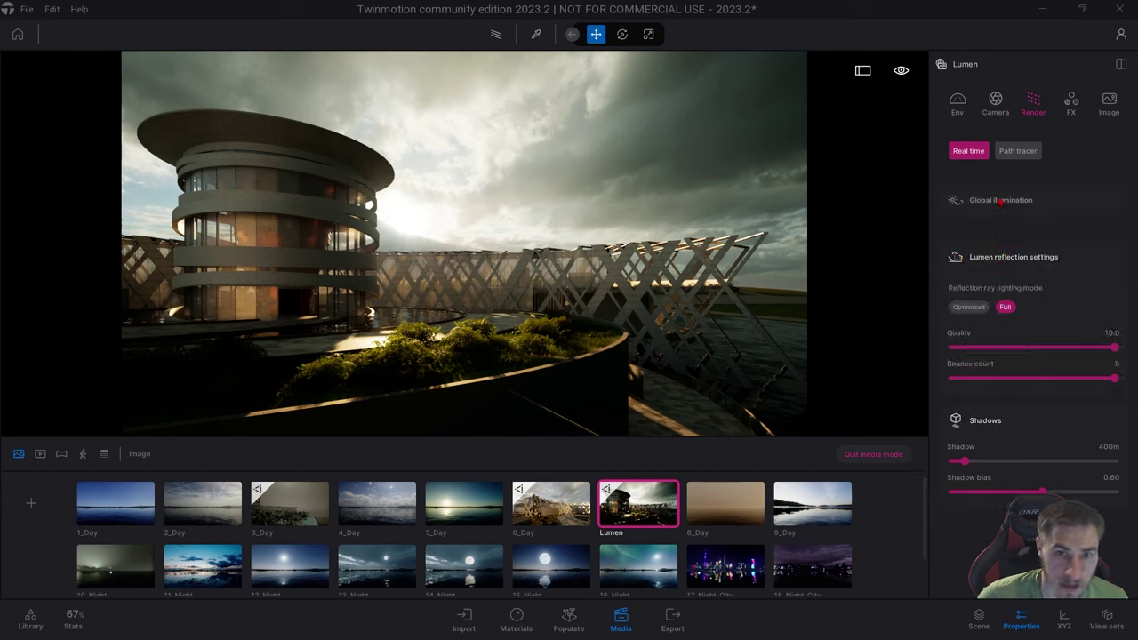
click(1001, 201)
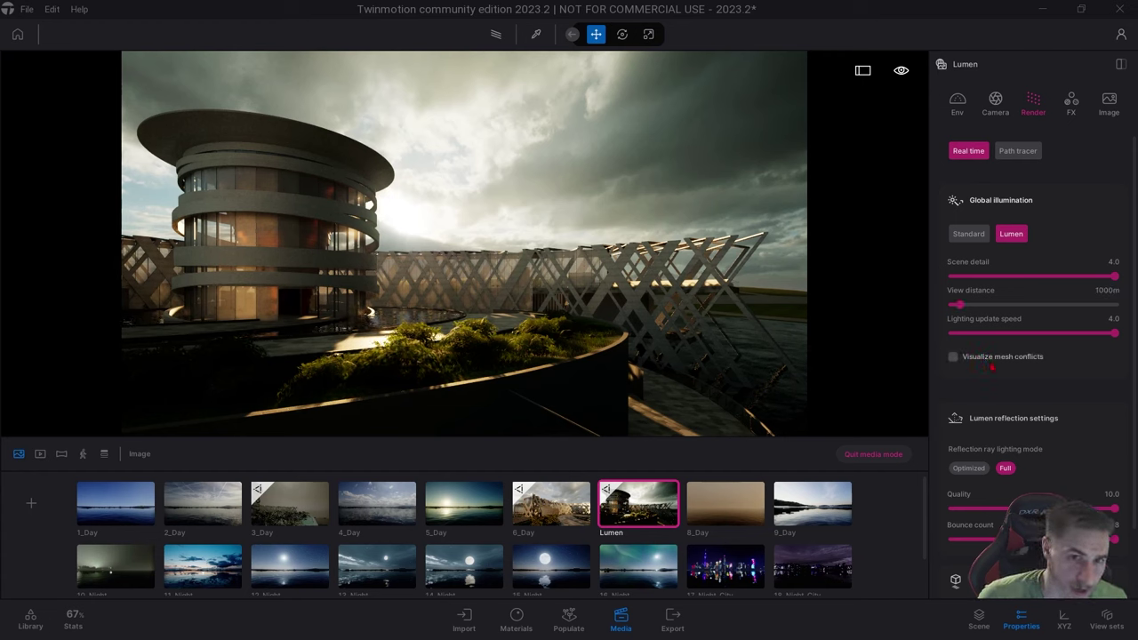
click(978, 356)
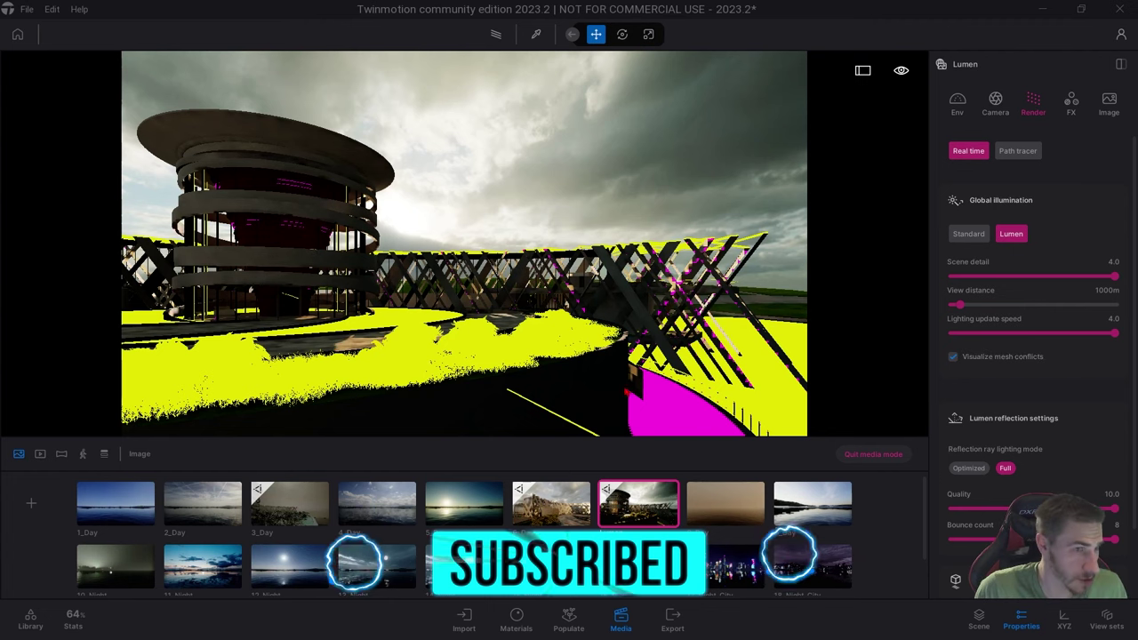
mouse_move(1113, 276)
mouse_down()
mouse_move(966, 277)
mouse_move(1114, 277)
mouse_up()
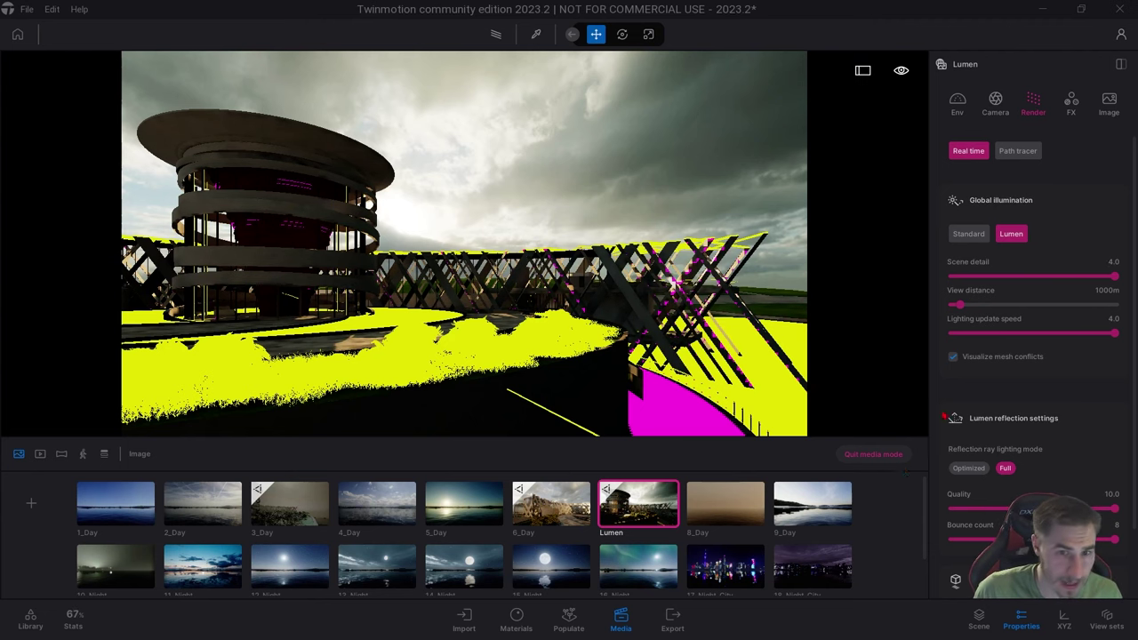
click(977, 356)
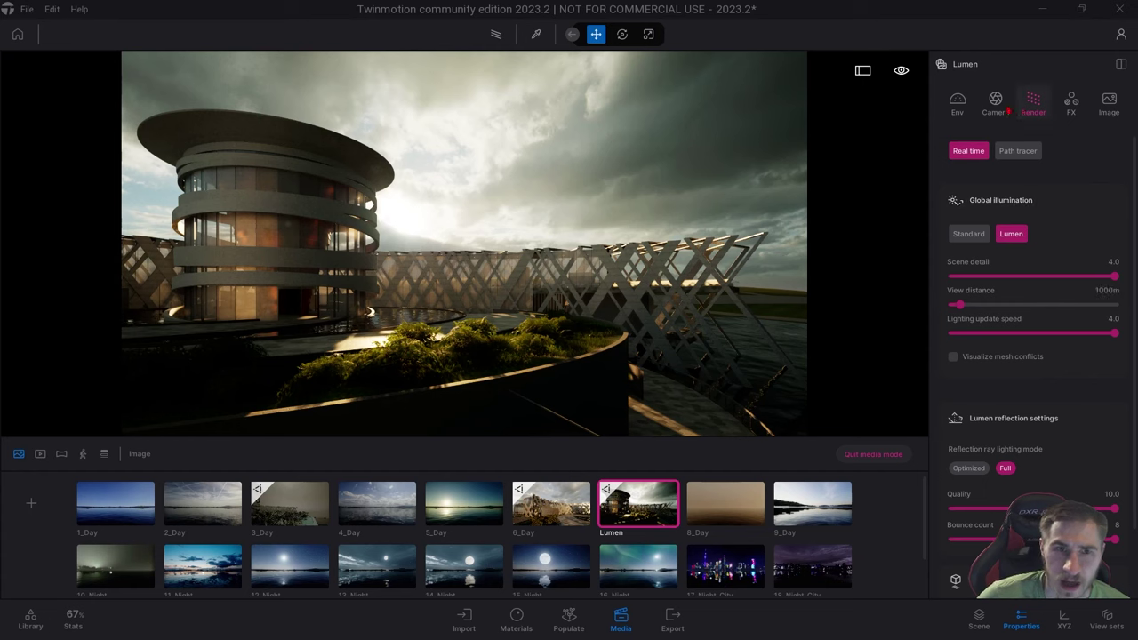
Show the Lumen image view's Env settings for time of day, exposure and weather.
click(957, 102)
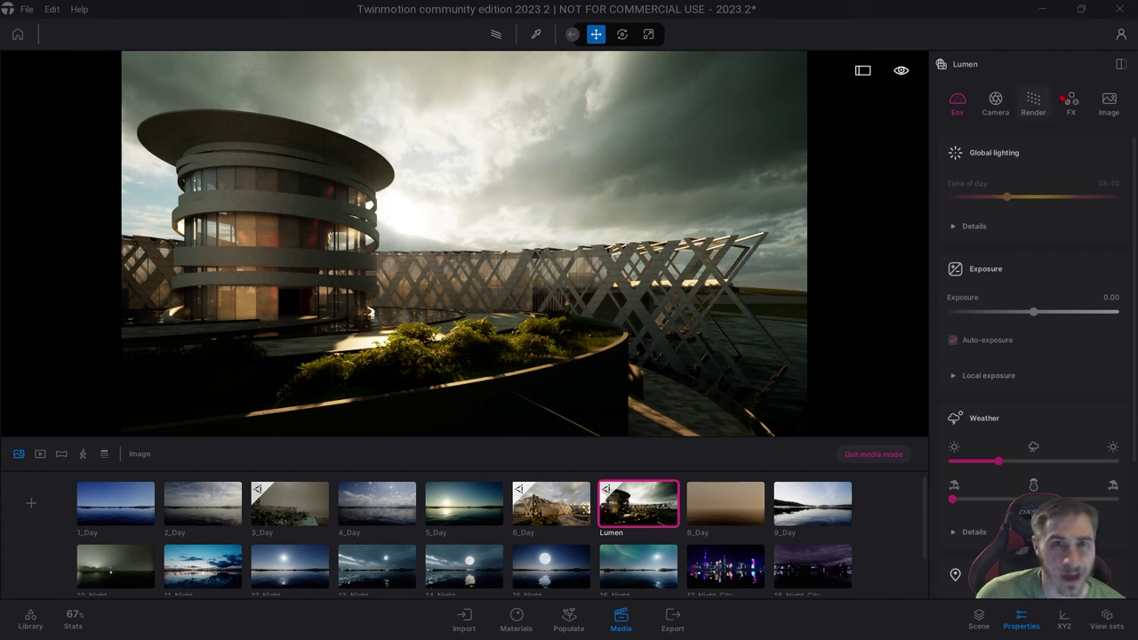
click(1069, 101)
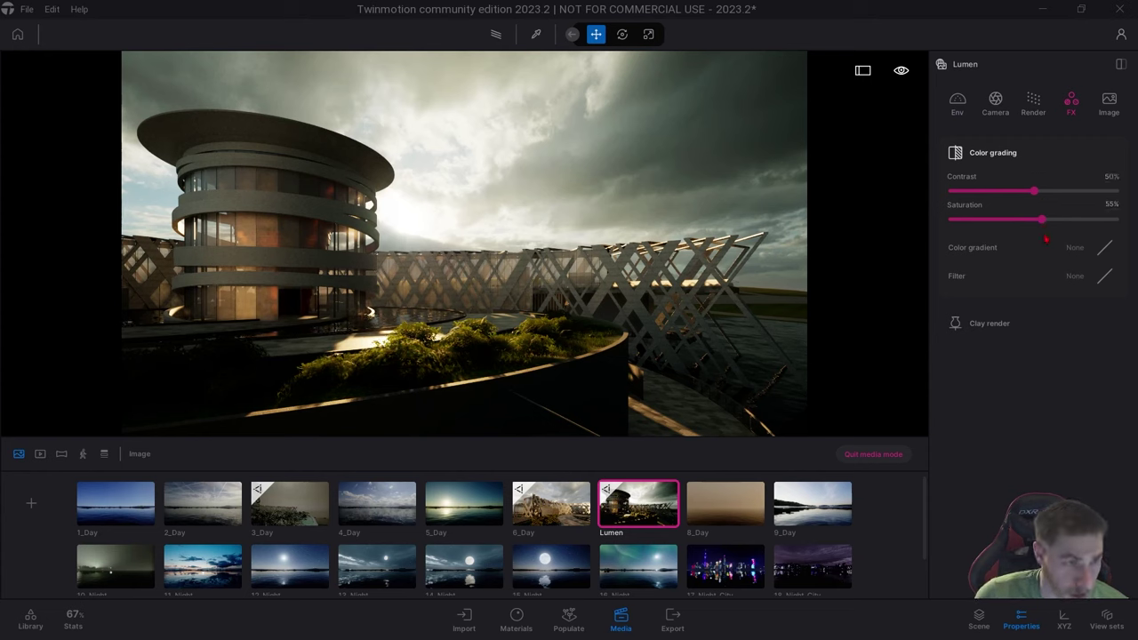
drag(1033, 190, 1001, 199)
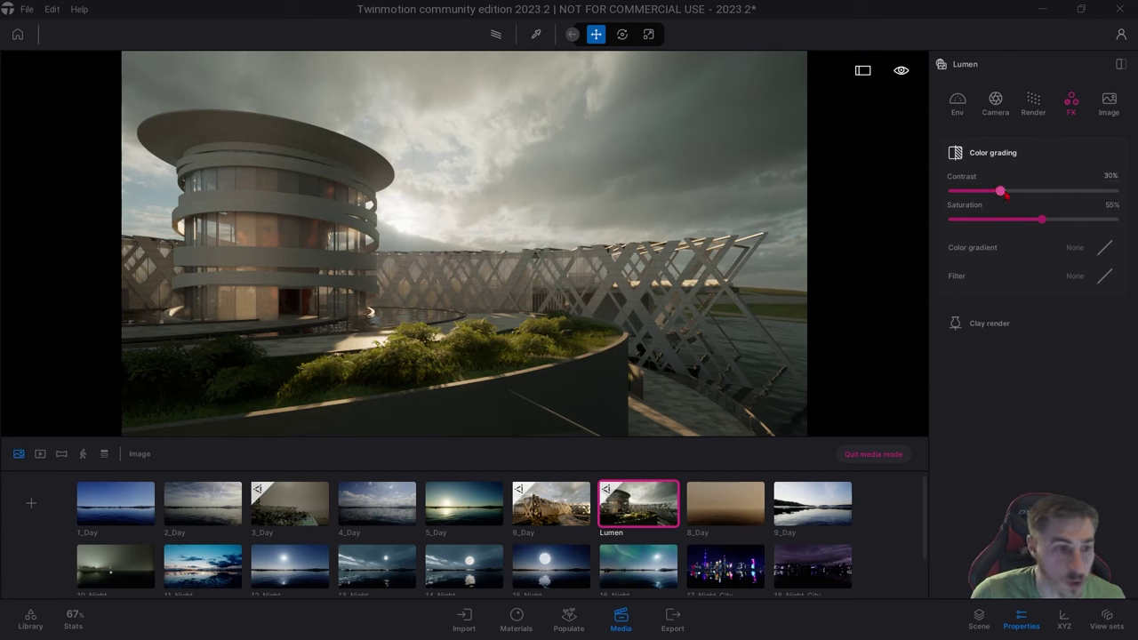
drag(1000, 190, 1033, 190)
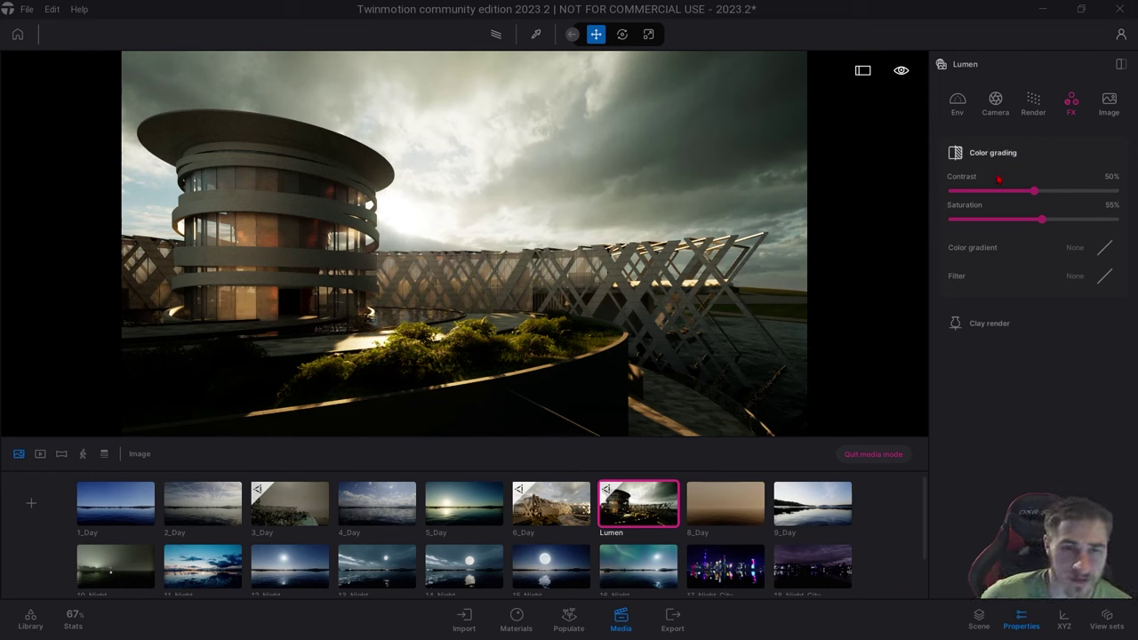
Enable local exposure in Env and lower highlight reduction to 0.90.
click(957, 102)
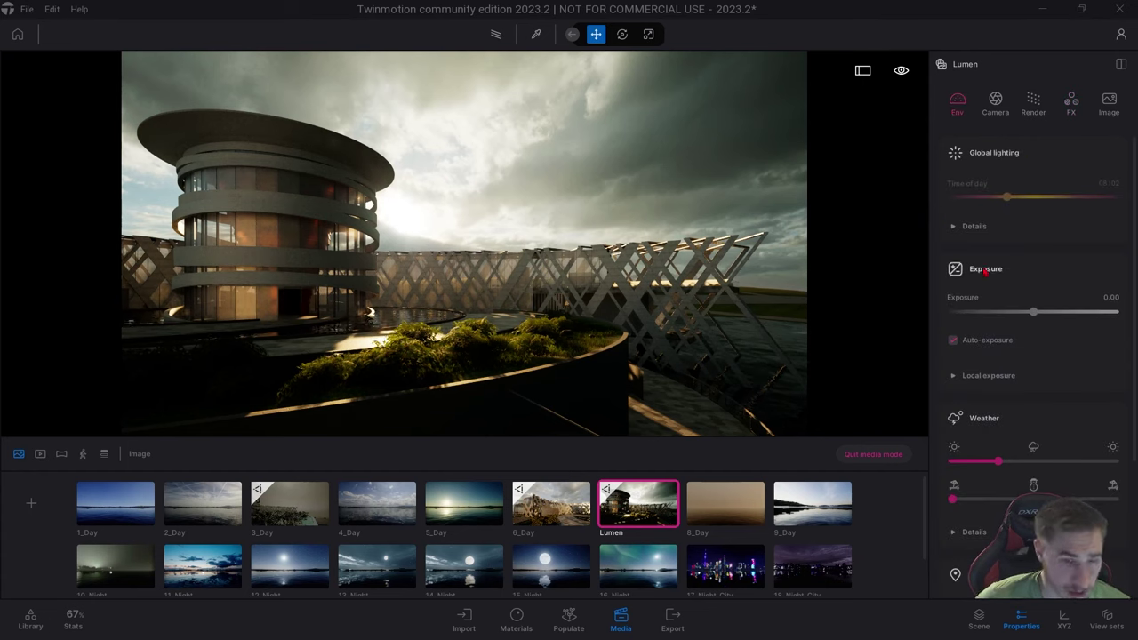
click(978, 377)
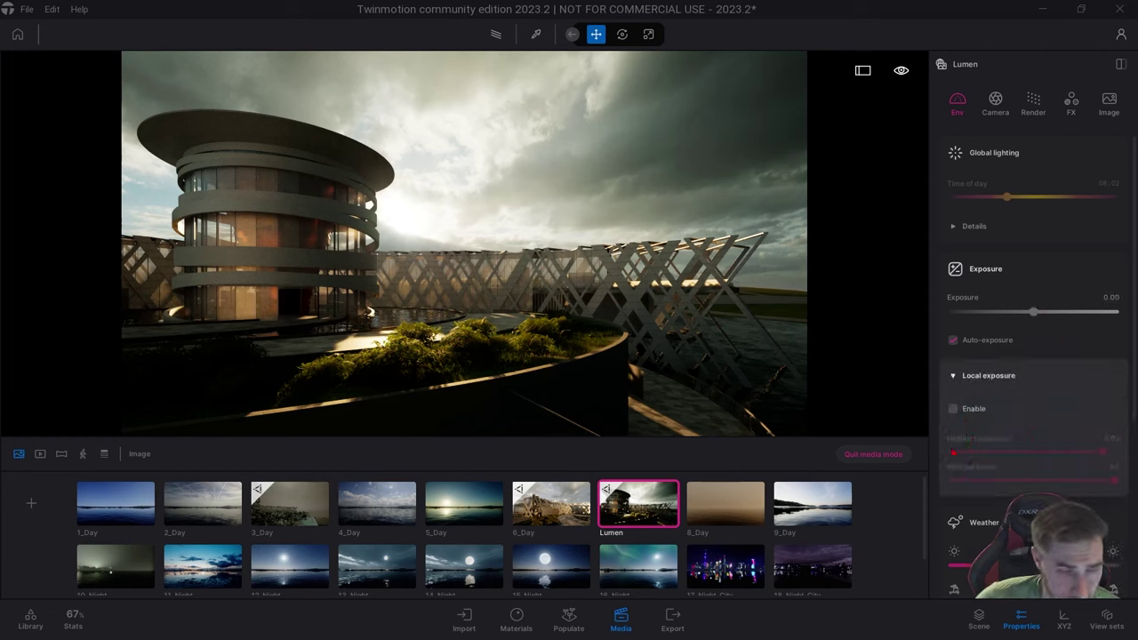
click(955, 410)
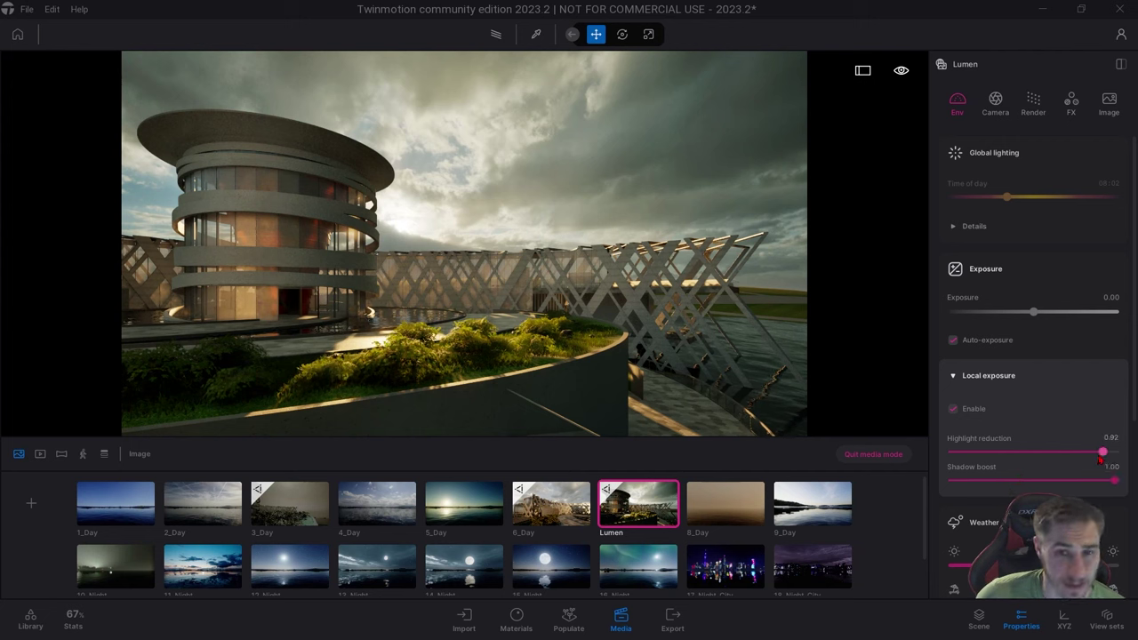
mouse_move(1102, 453)
mouse_down()
mouse_move(951, 453)
mouse_move(1117, 452)
mouse_move(1088, 454)
mouse_move(1099, 452)
mouse_up()
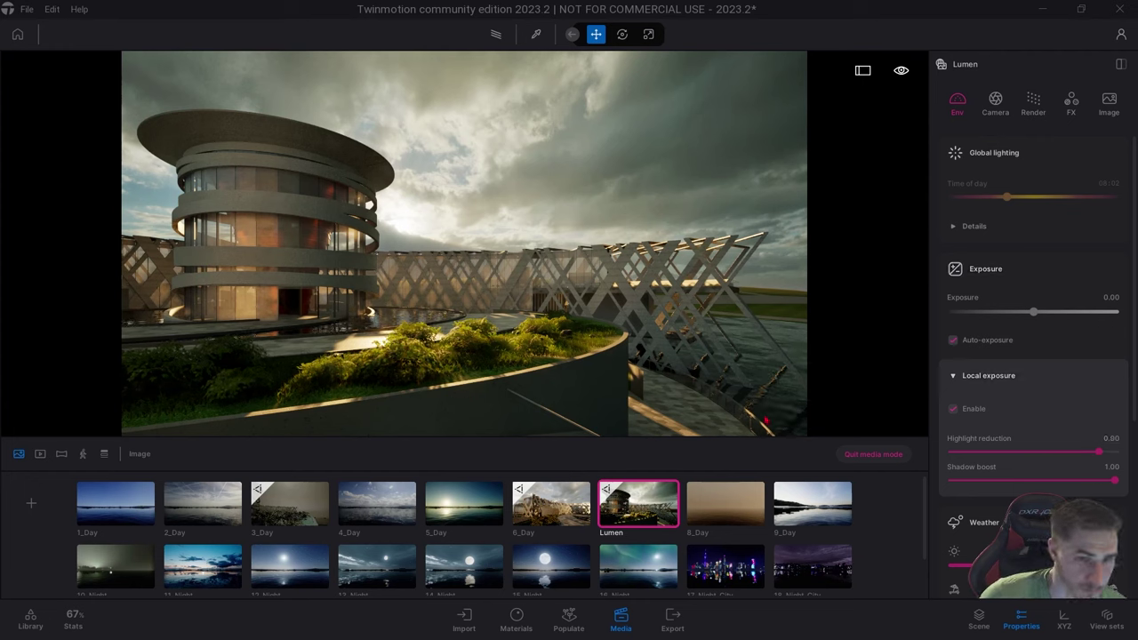
Compare local exposure off and on, keep shadow boost at 1.00, and collapse the section.
click(953, 410)
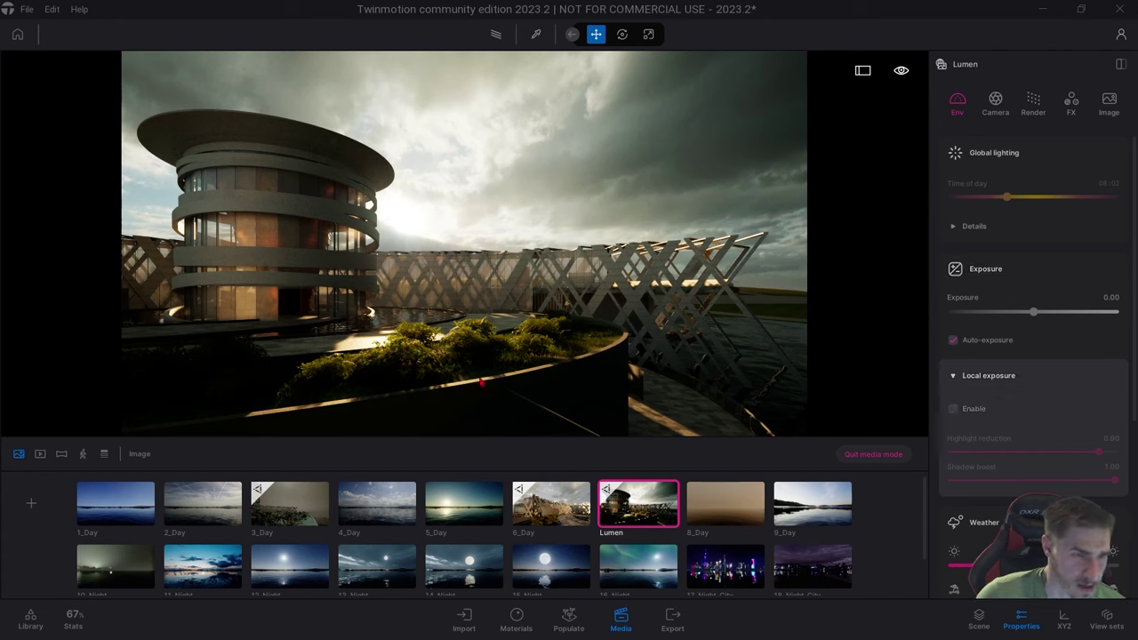
click(954, 409)
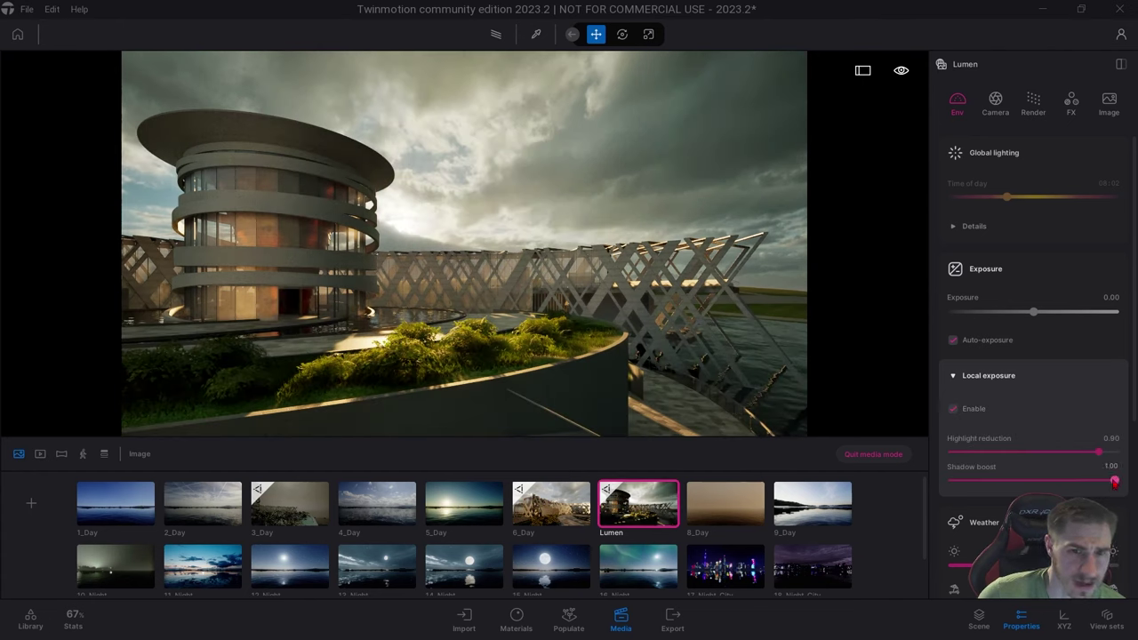
mouse_move(1115, 481)
mouse_down()
mouse_move(950, 480)
mouse_move(1132, 480)
mouse_up()
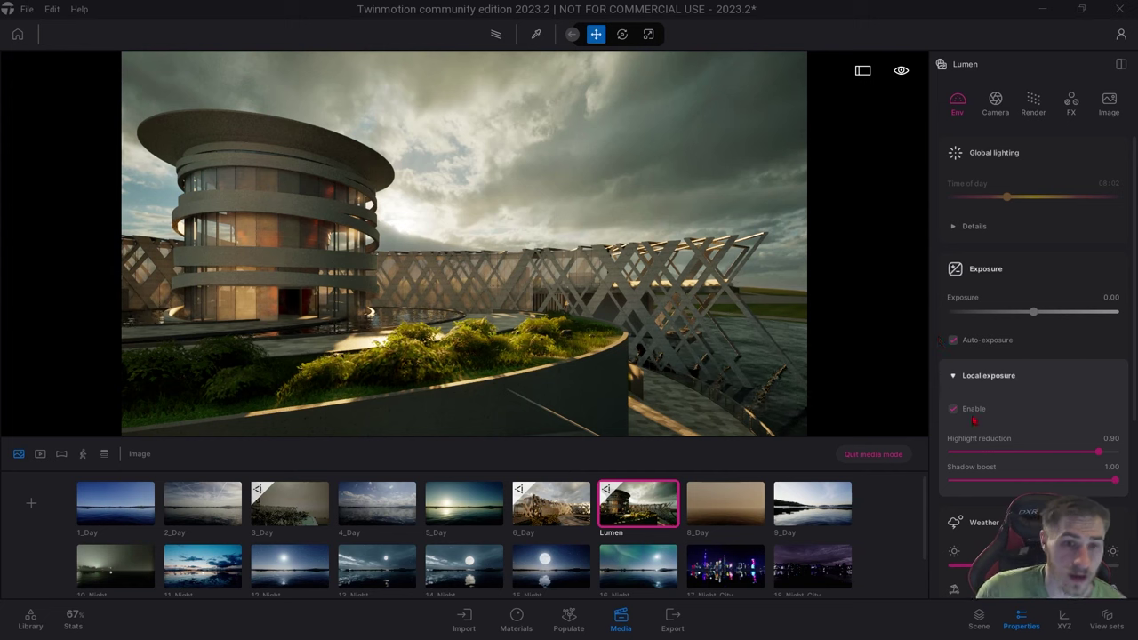
click(955, 376)
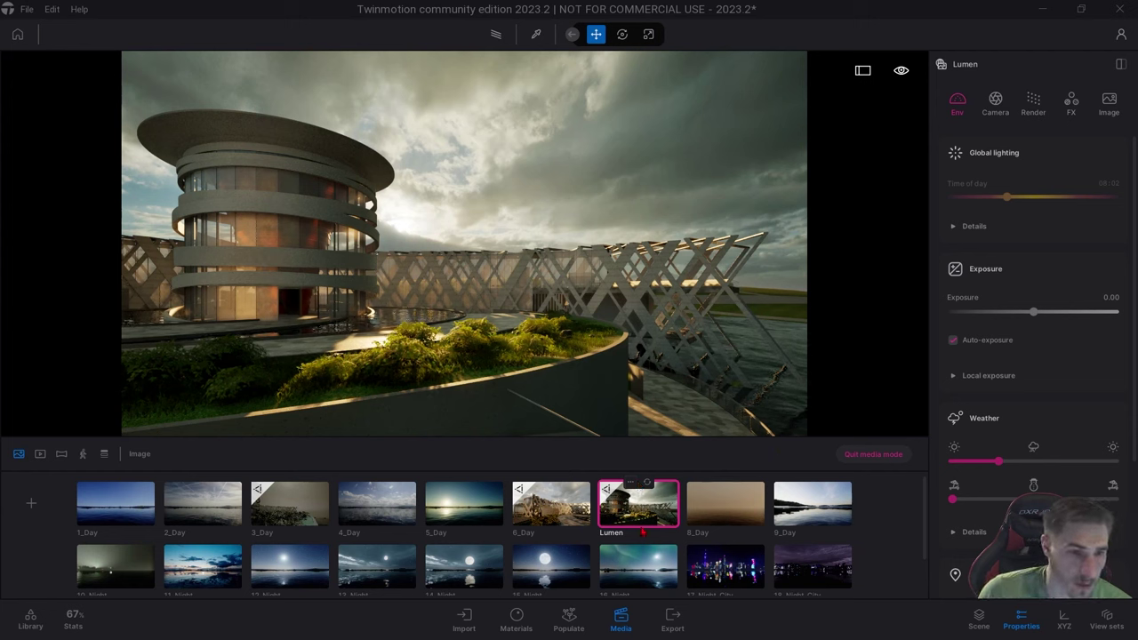
Duplicate the Lumen image view and select the copy.
click(630, 483)
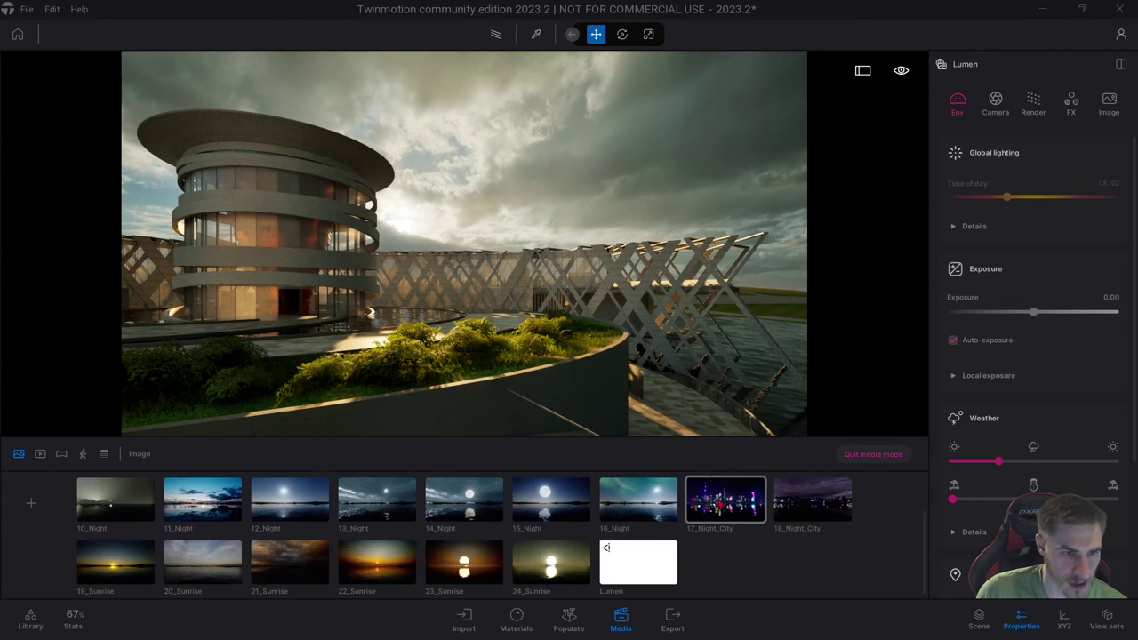
click(630, 541)
click(630, 541)
click(630, 541)
click(631, 542)
Rename the duplicated view to 'Path Tracer'.
click(631, 543)
click(624, 472)
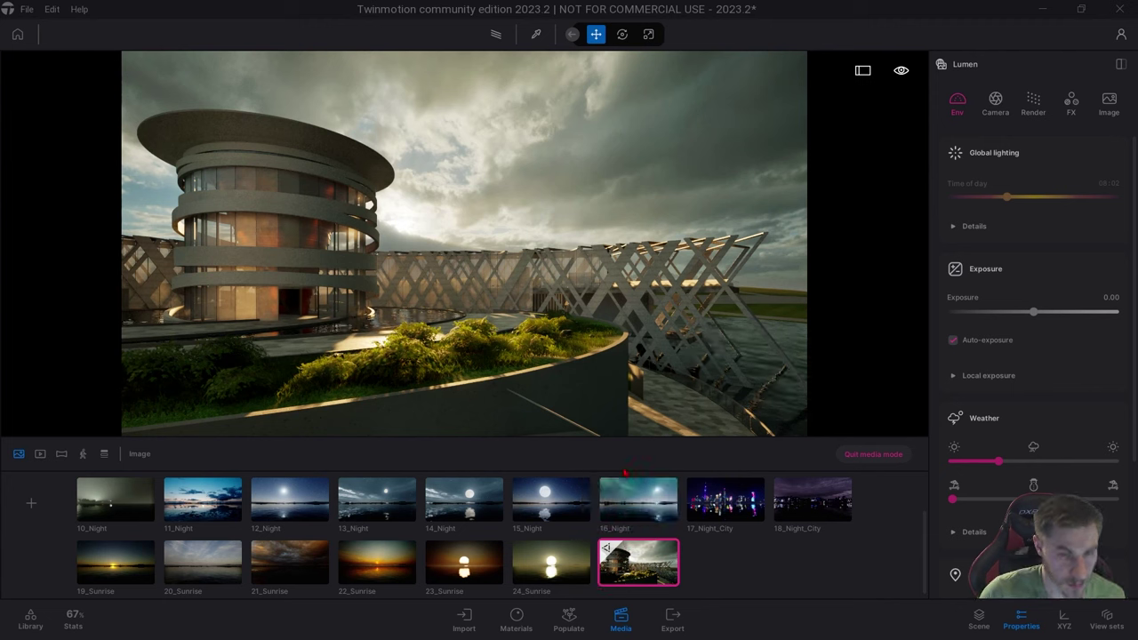
text(Path)
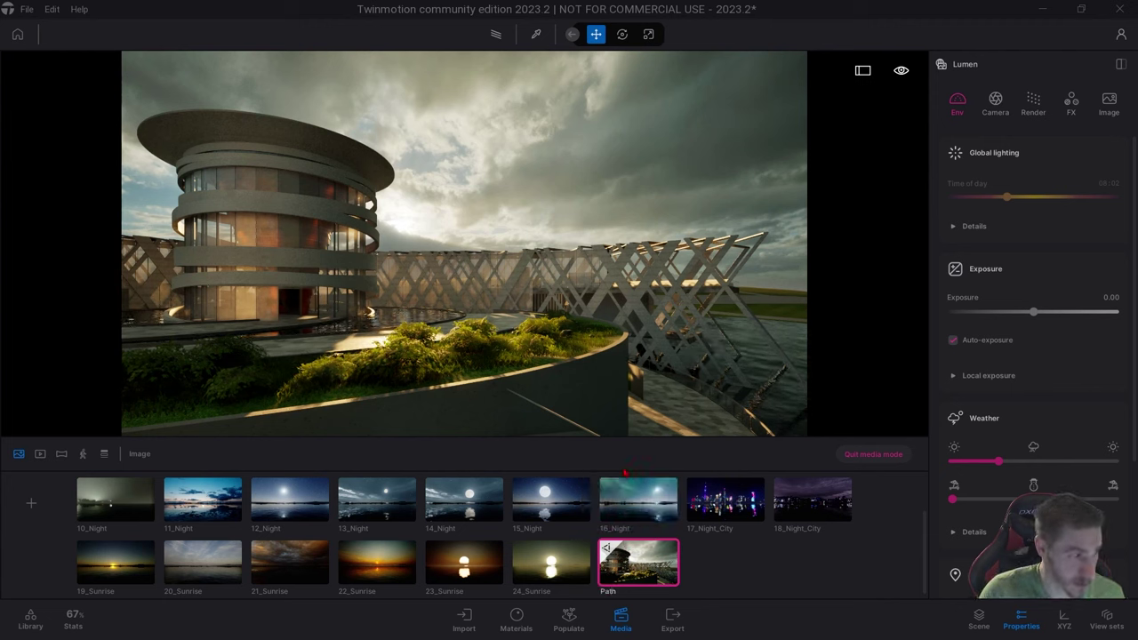
text( Tracer)
key(Return)
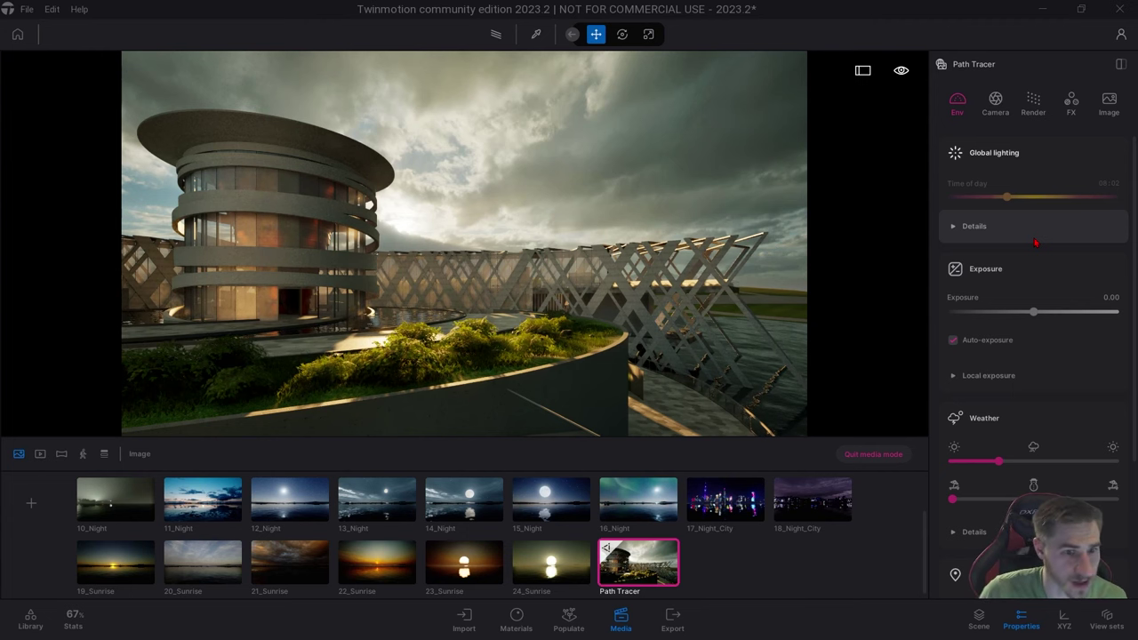
Switch the Path Tracer view's rendering to the path tracer at High quality.
click(1032, 105)
click(1018, 151)
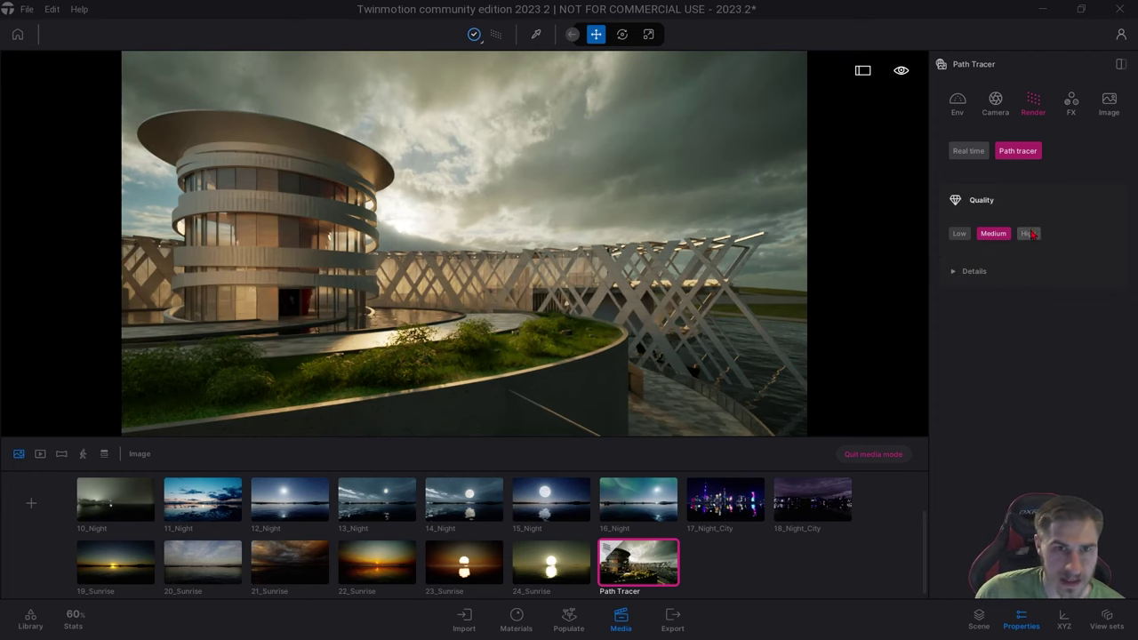
click(1027, 233)
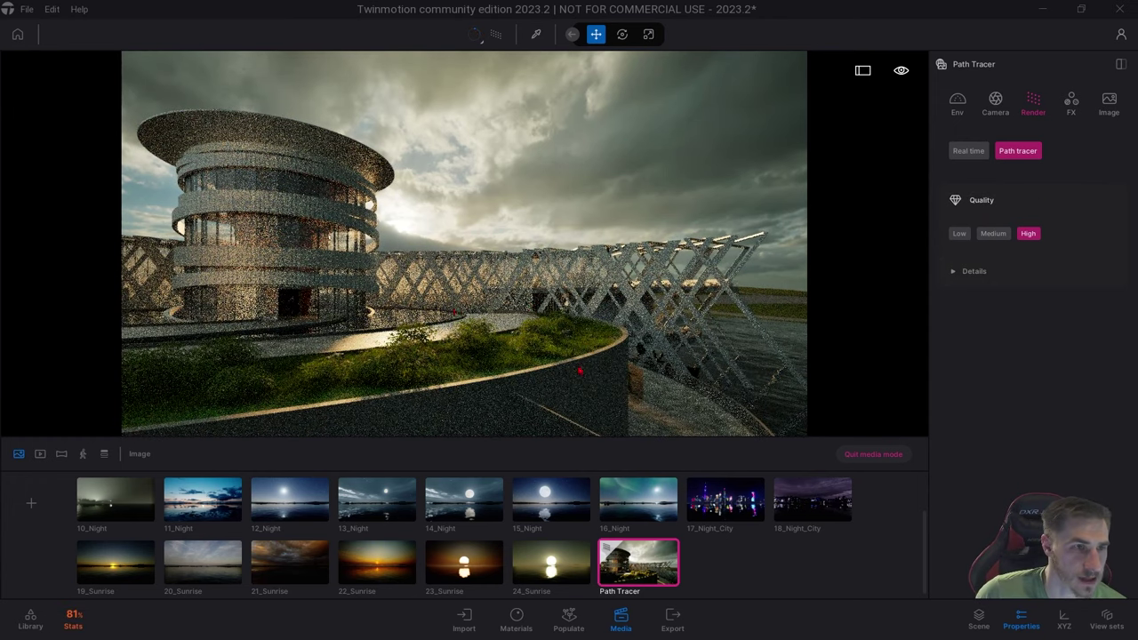
In the path tracer details, set 2048 samples per pixel and 50 max bounces.
click(959, 275)
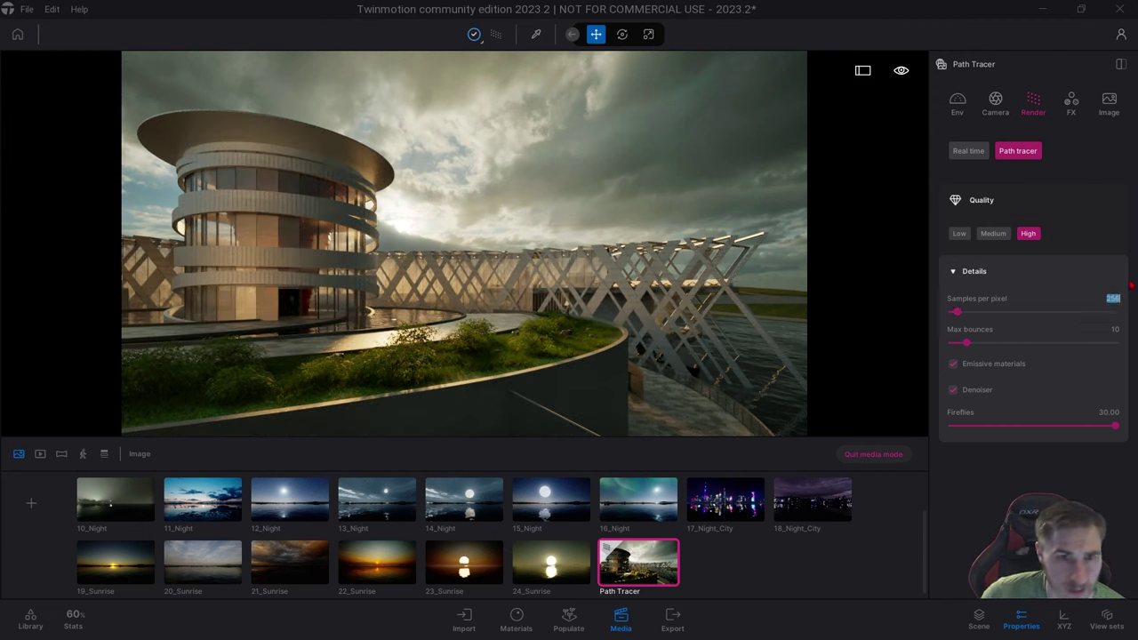
text(8)
key(Return)
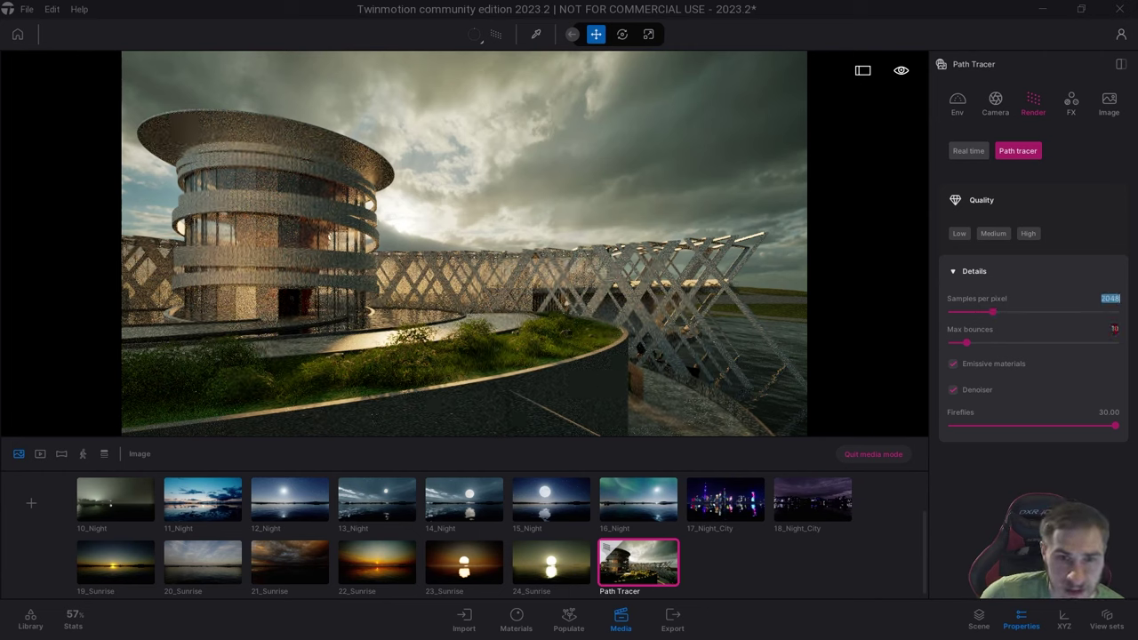
click(1114, 328)
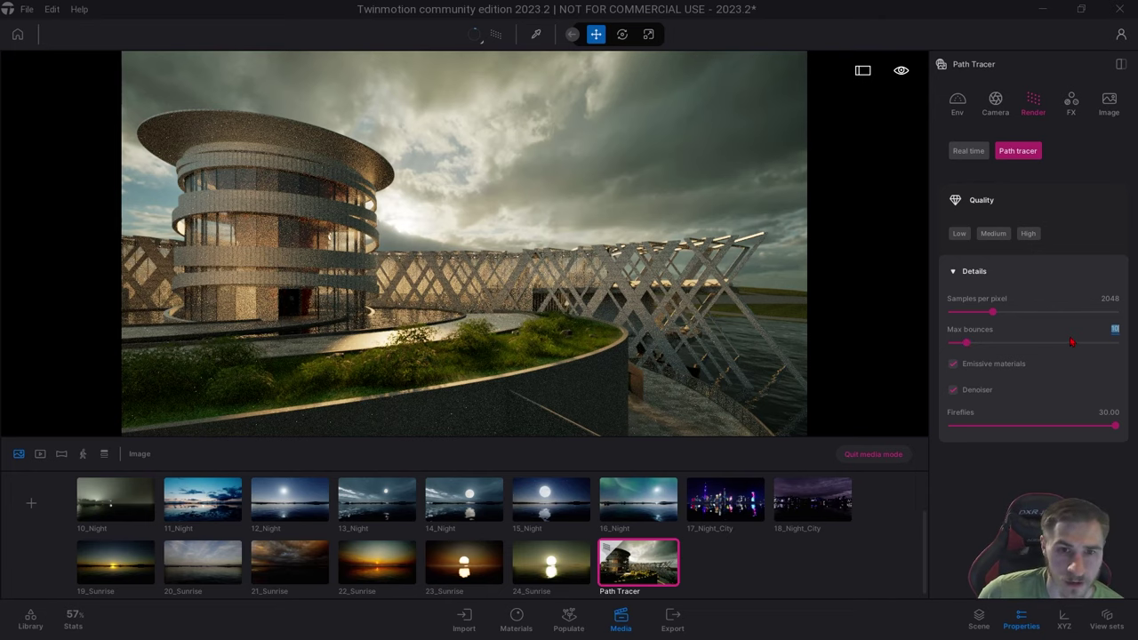
text(50)
key(Return)
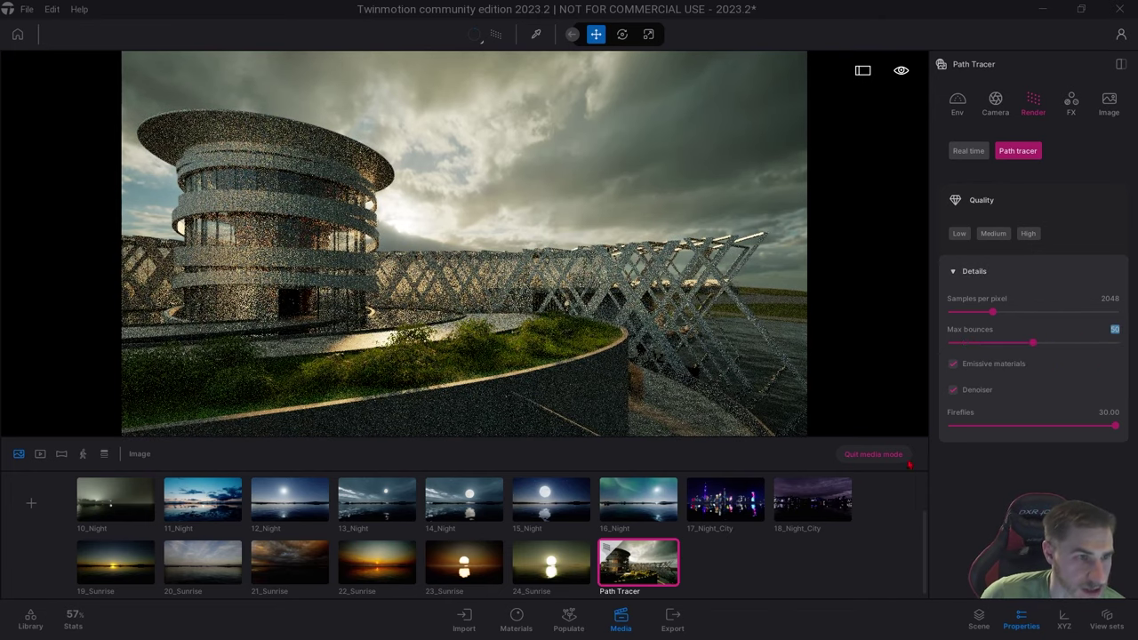
Keep the Path Tracer fireflies clamp at its 30.00 maximum and review the render settings.
drag(1116, 429, 1123, 425)
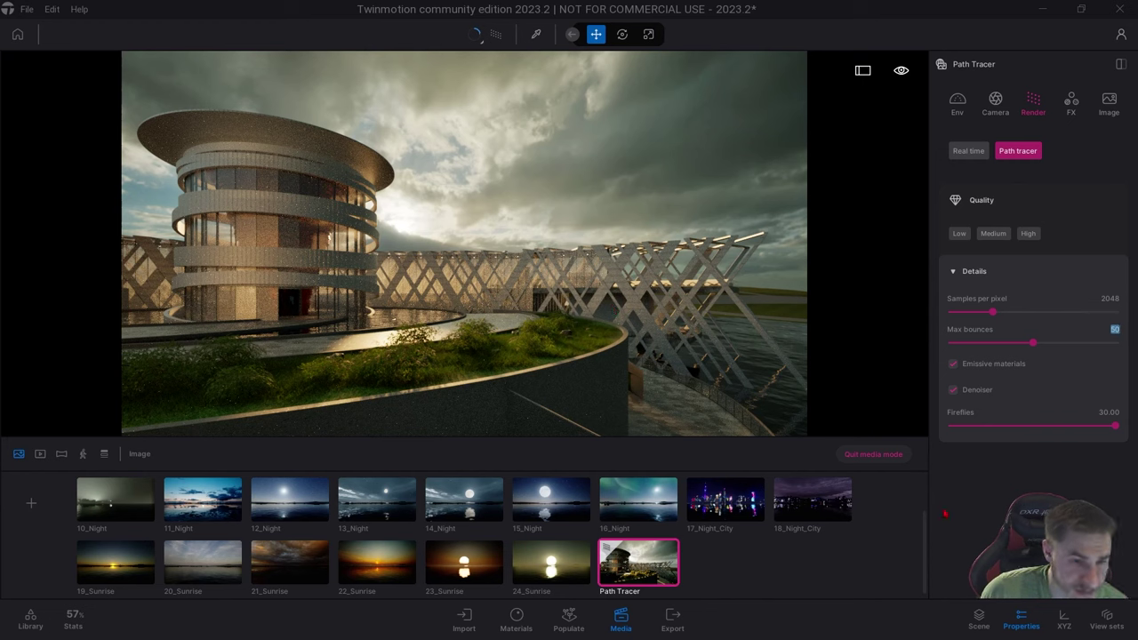
scroll(711, 542, up, 2)
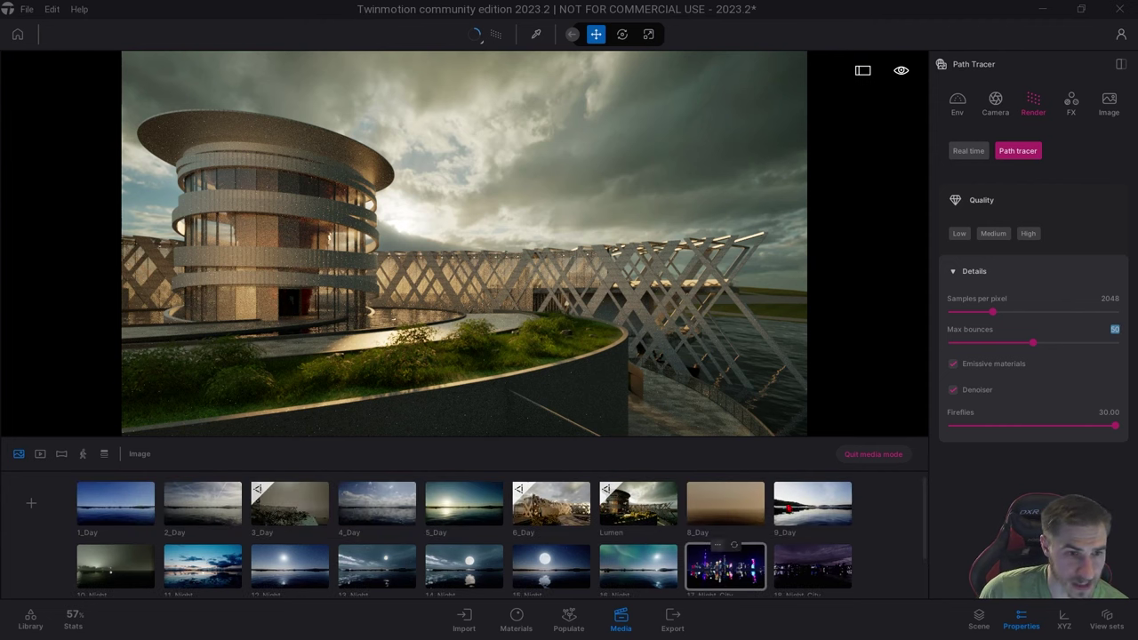
scroll(904, 475, down, 2)
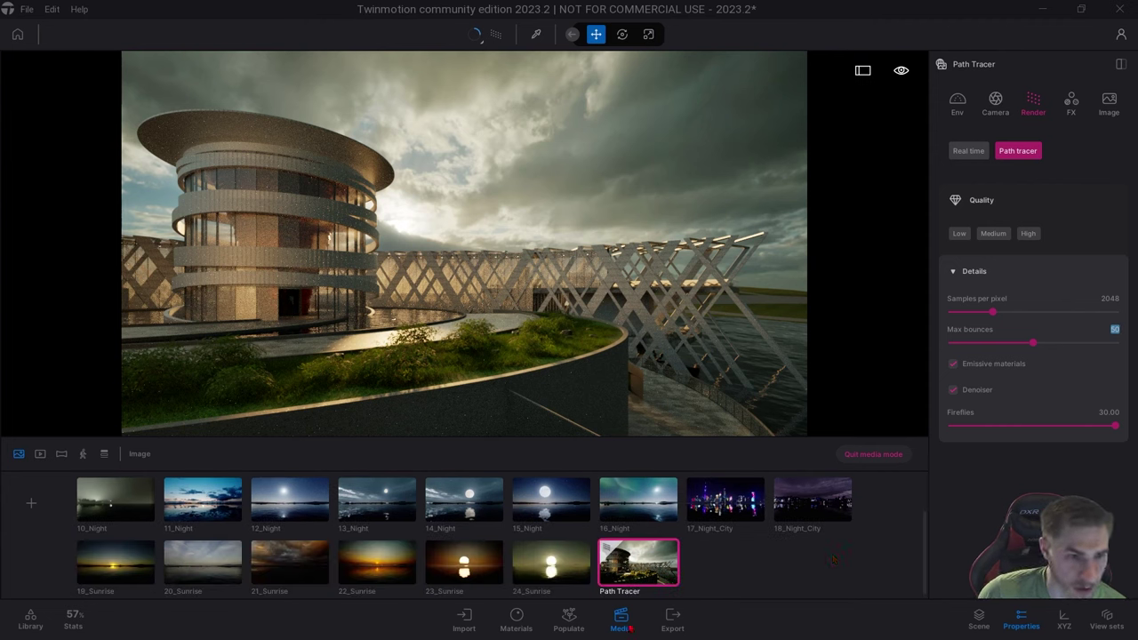
Open the image export settings with Details expanded, showing PNG format and High refinement.
click(672, 620)
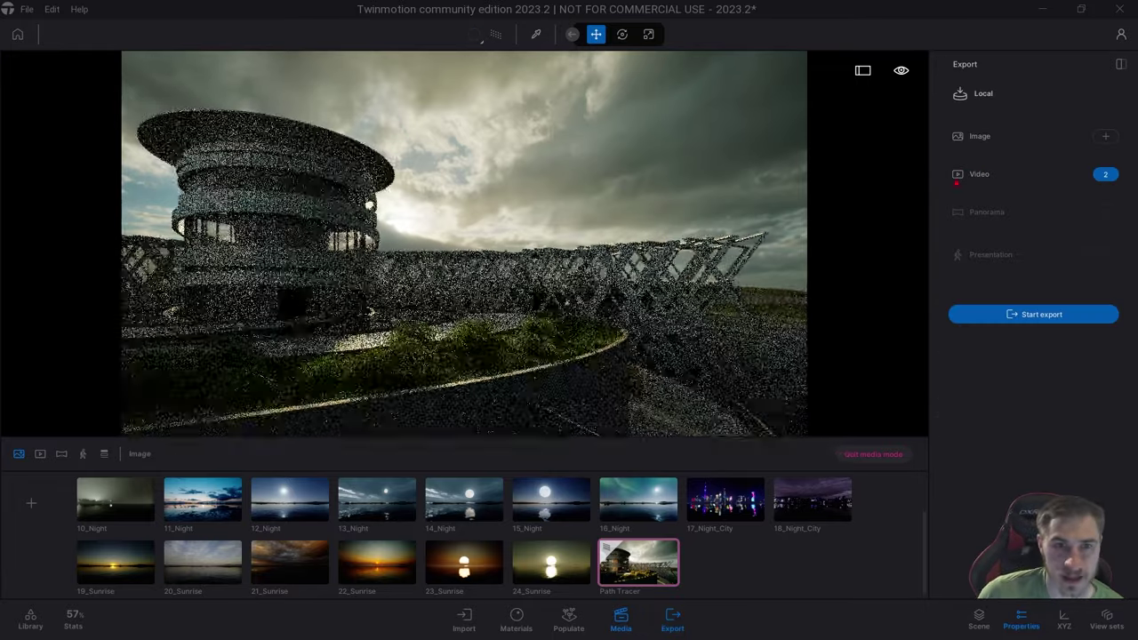
click(1022, 138)
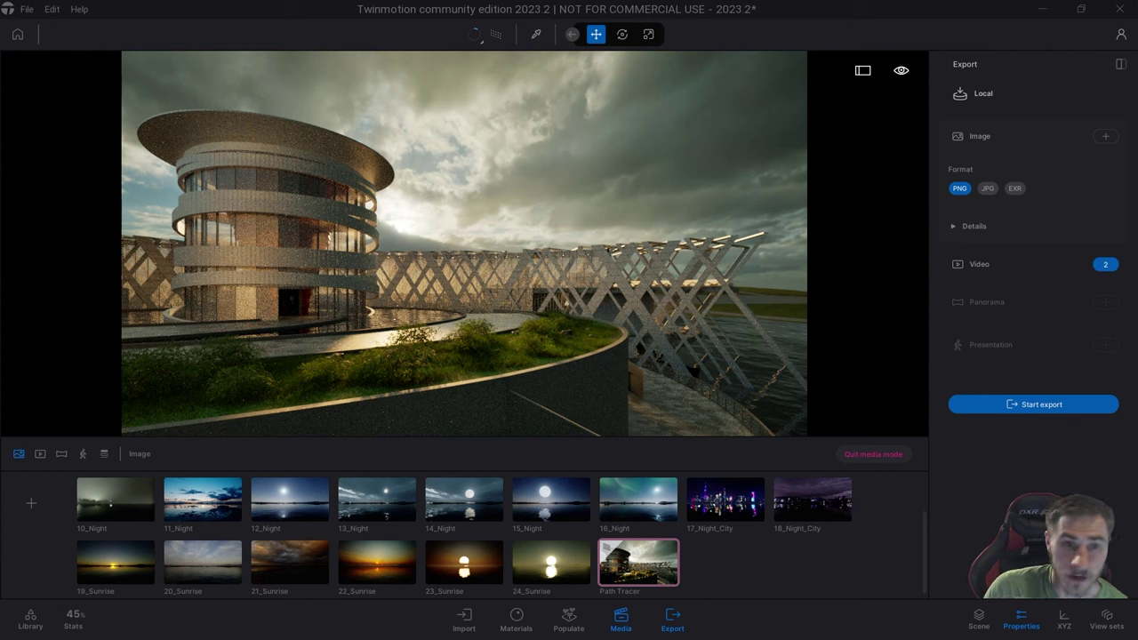
click(974, 227)
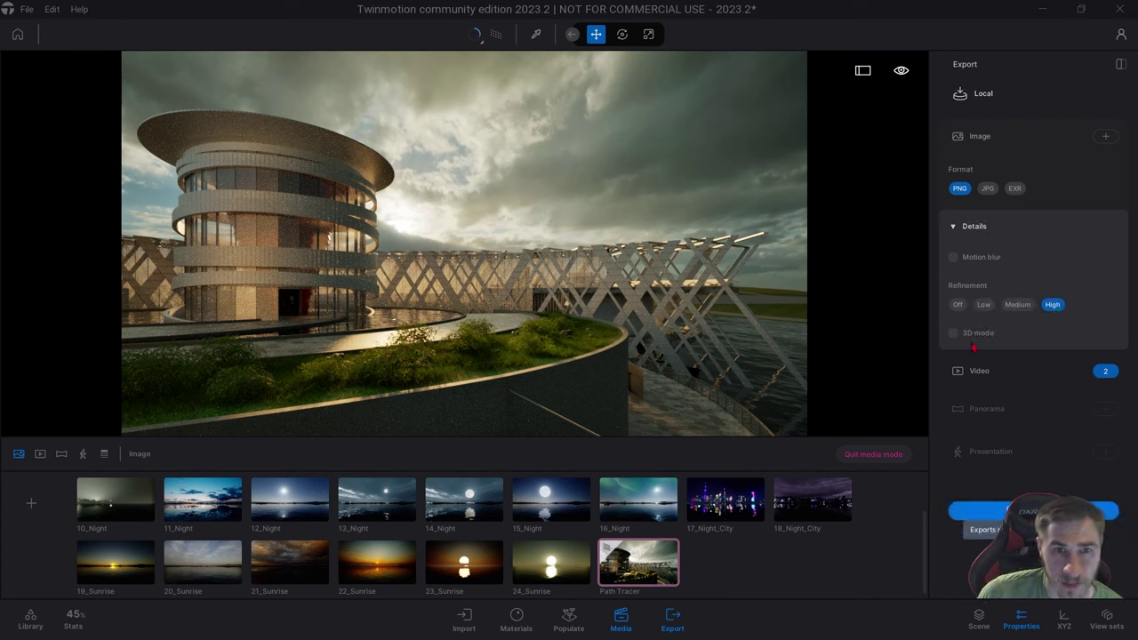
Select the Path Tracer and Lumen images for export, hiding the real-time images.
click(1105, 136)
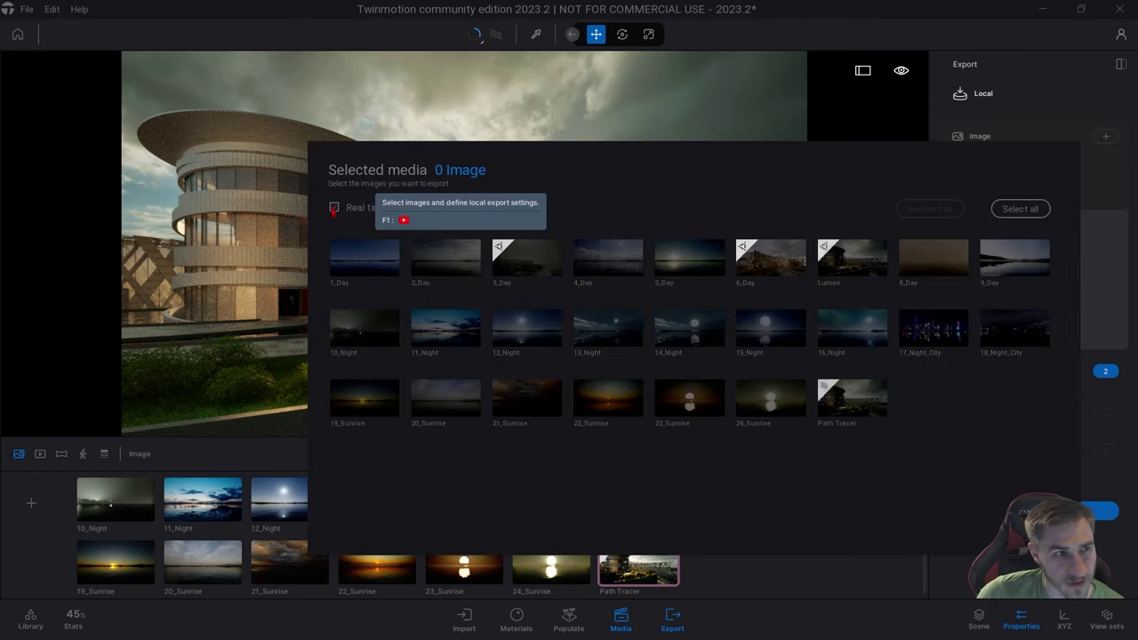
key(Escape)
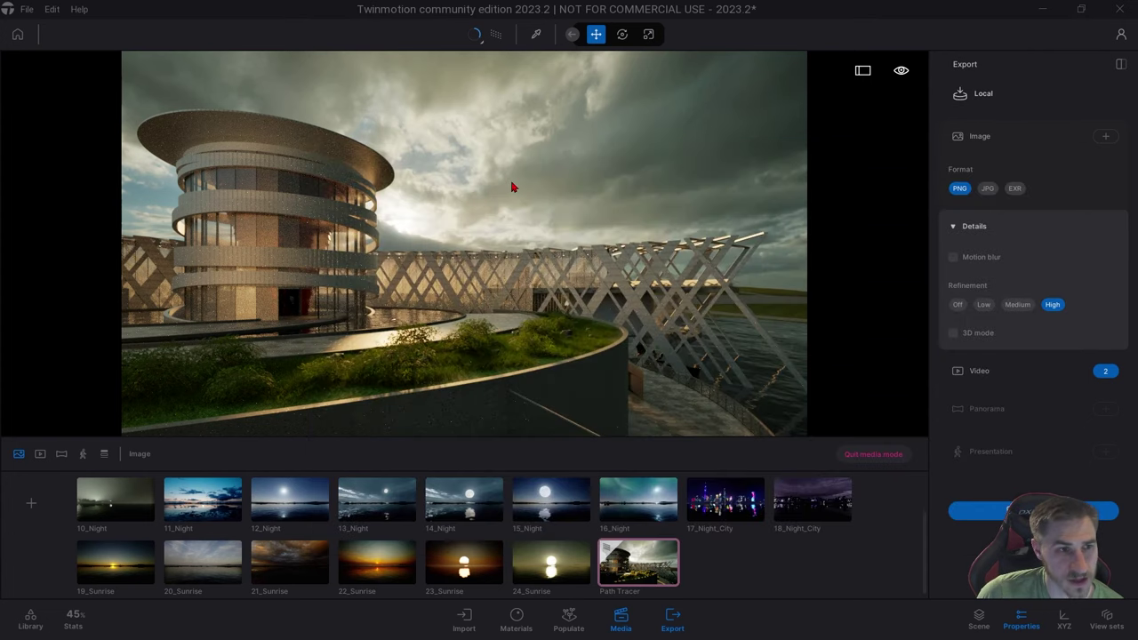
click(1105, 136)
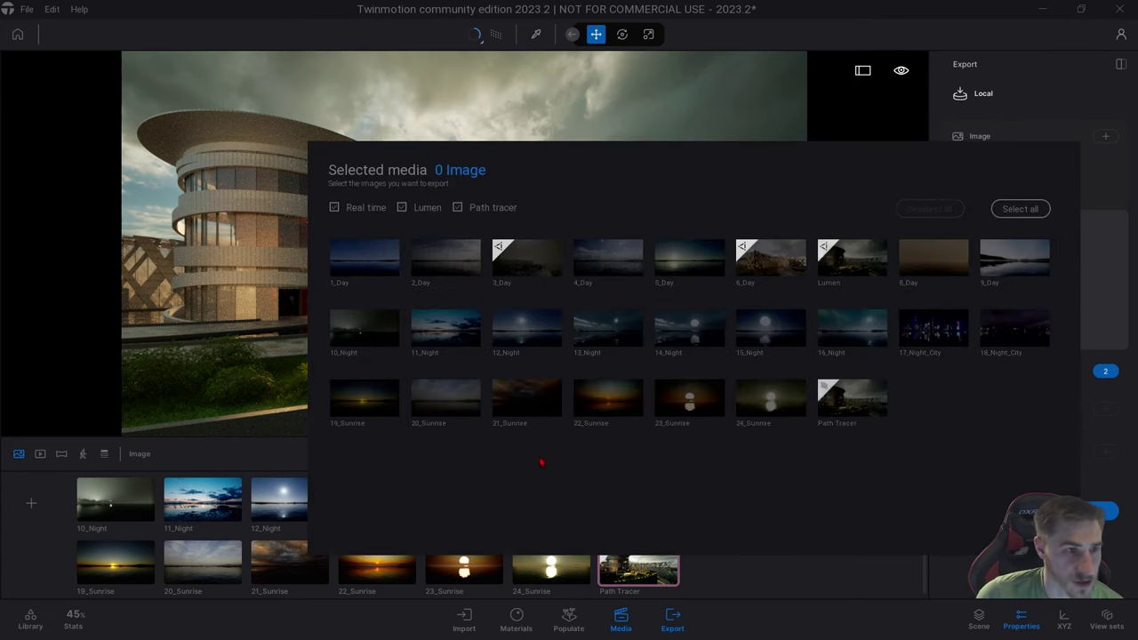
click(335, 208)
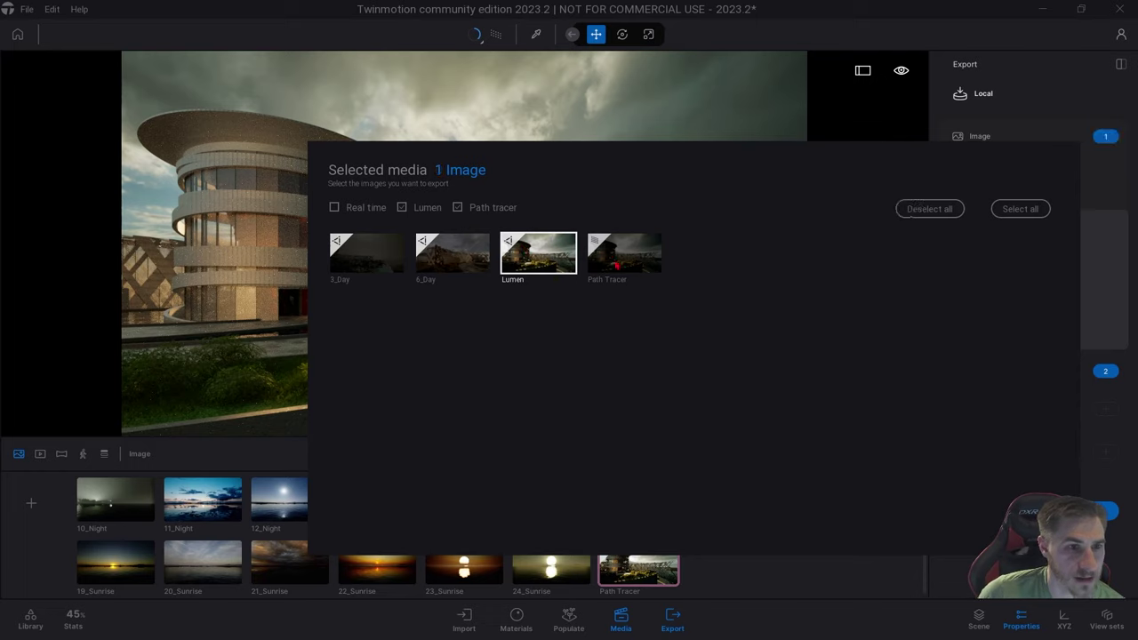
click(624, 254)
click(401, 207)
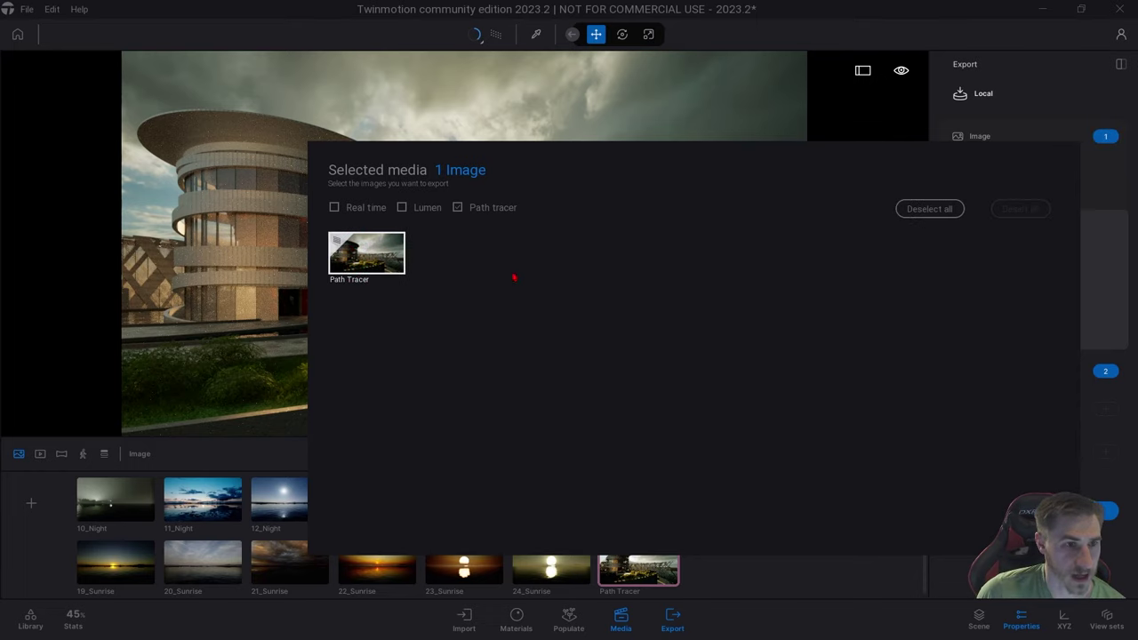
click(427, 213)
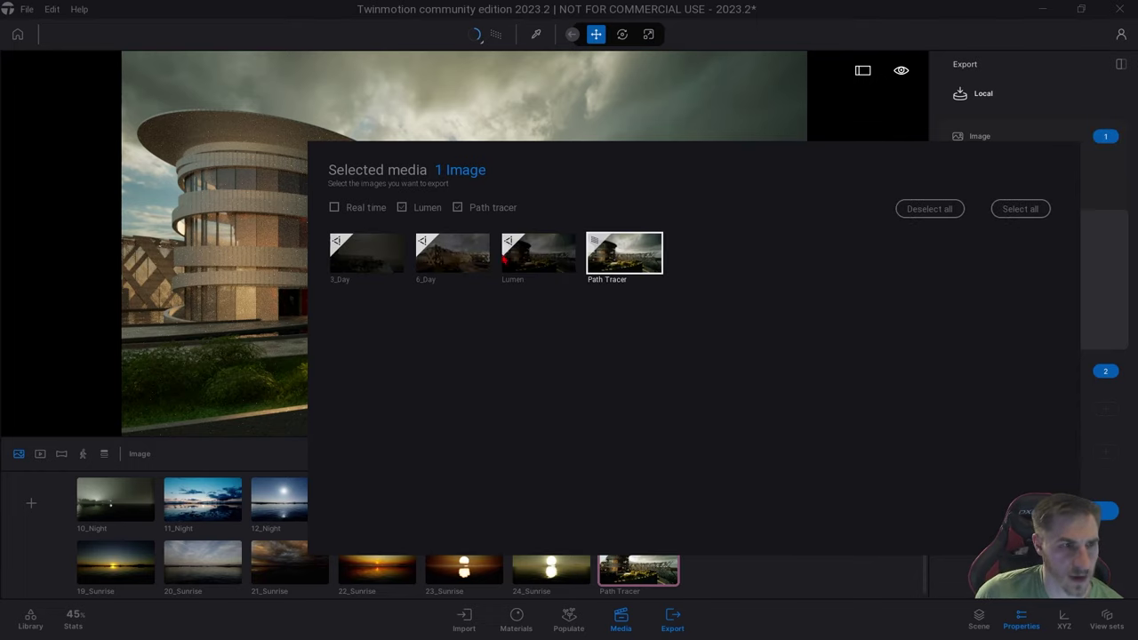
click(526, 267)
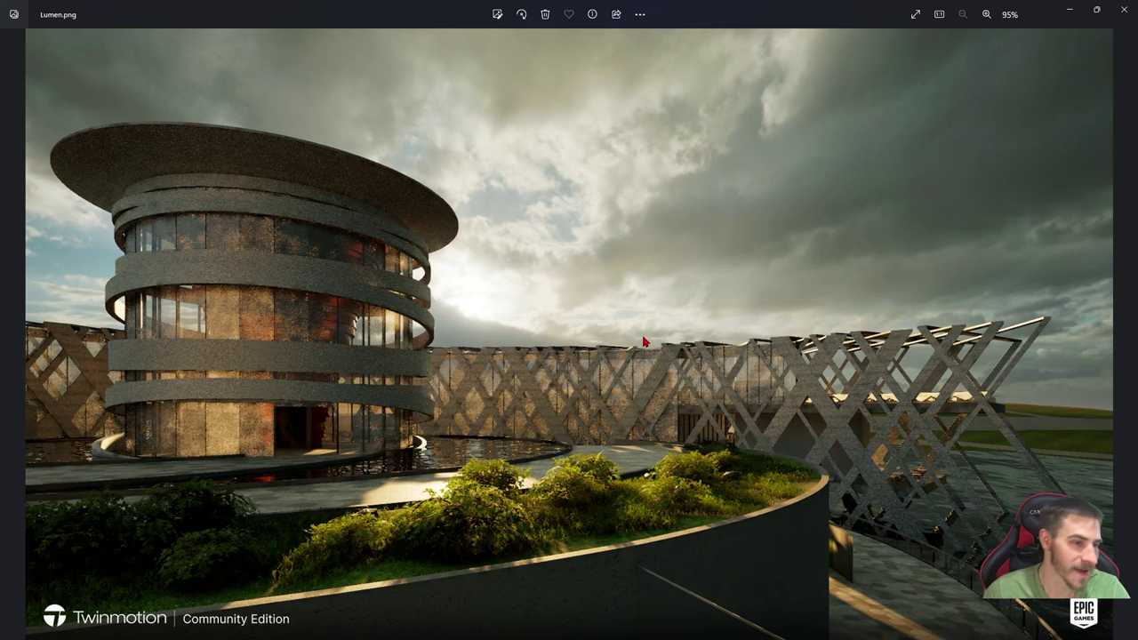
Show the Lumen render full screen in Photos.
click(916, 14)
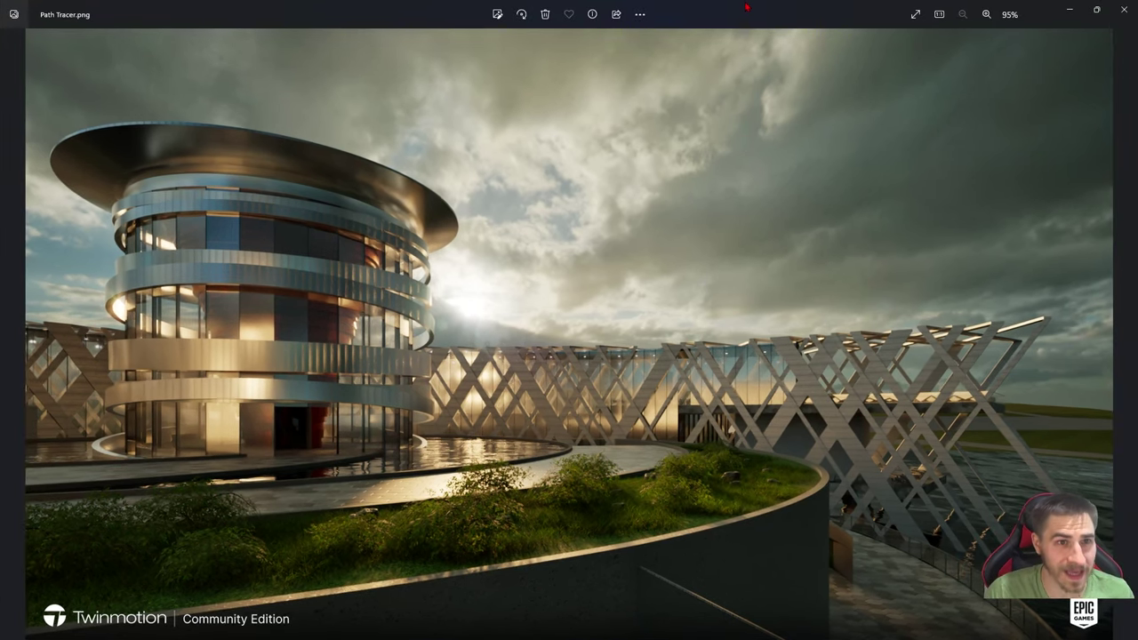
Close Photos with Alt+F4 and dismiss Twinmotion's Export panel.
key(alt+F4)
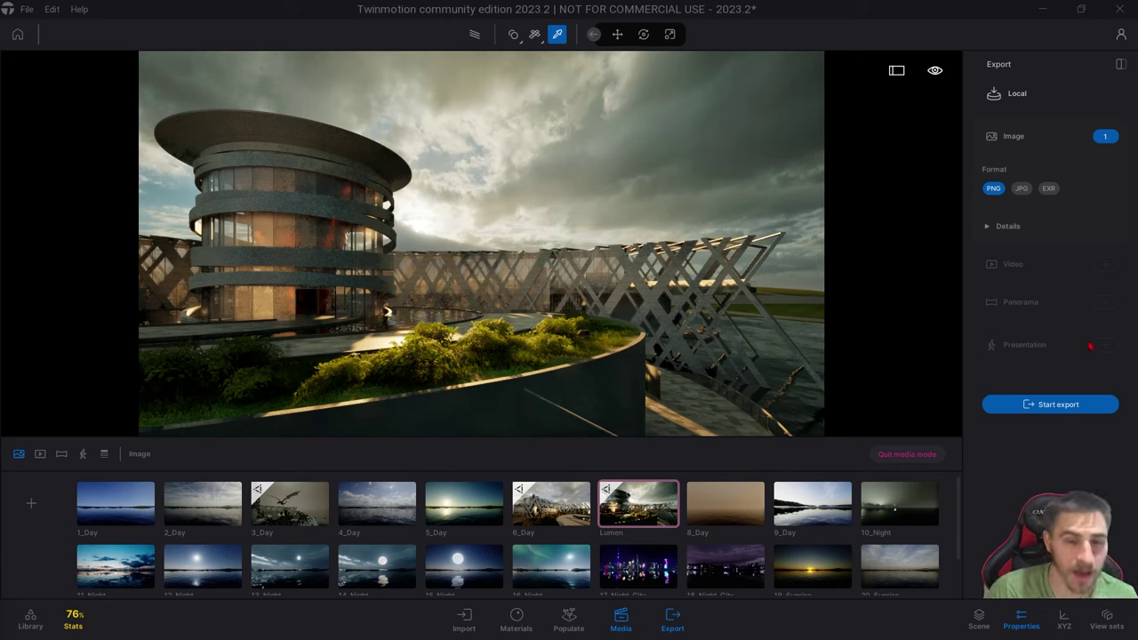
click(672, 627)
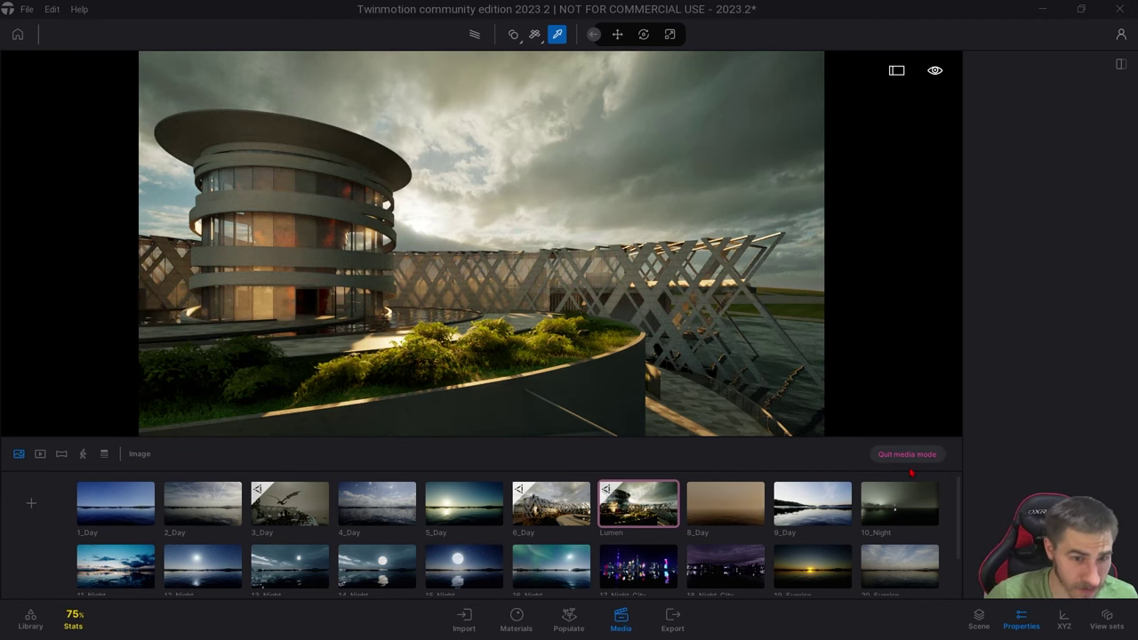
Leave media mode, orbit around the round building, and switch navigation to drone mode.
click(907, 454)
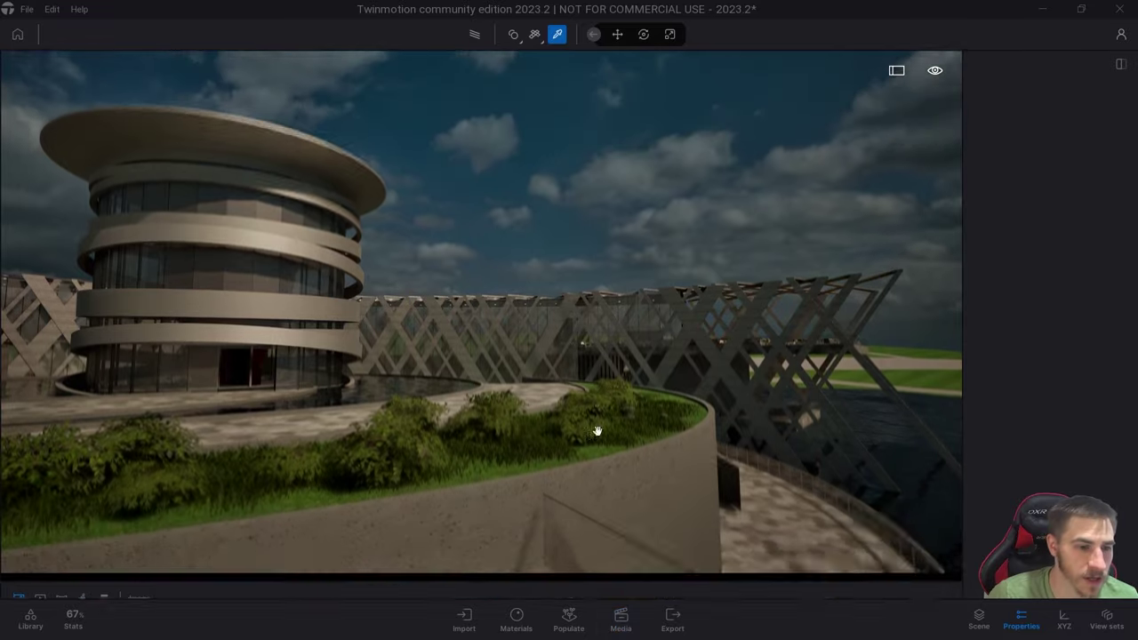
drag(594, 407, 302, 412)
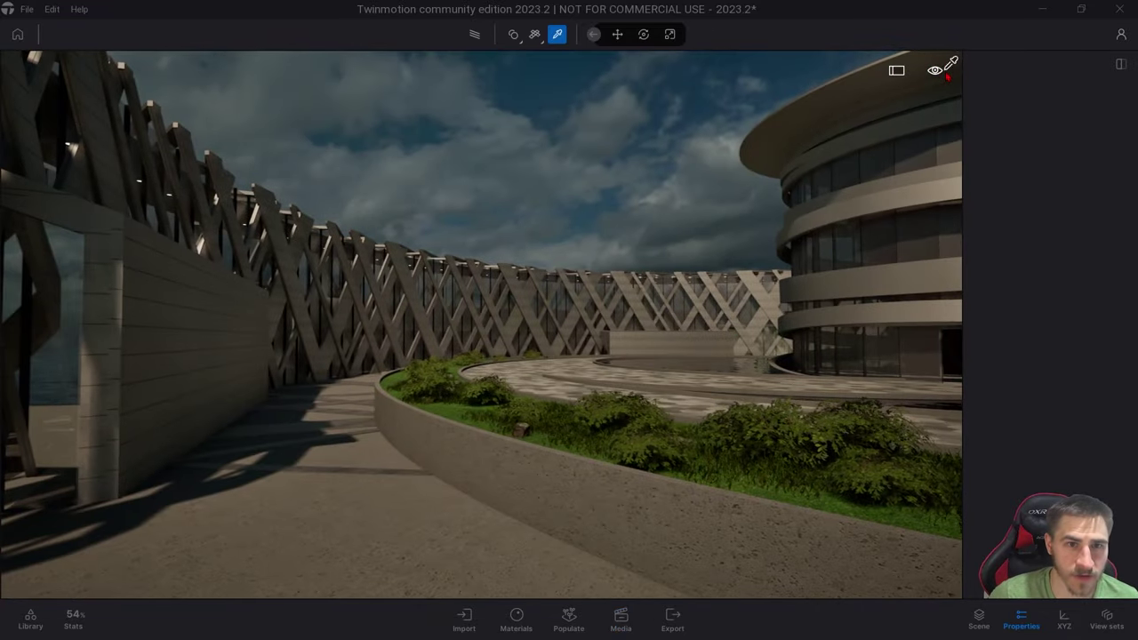
mouse_move(936, 72)
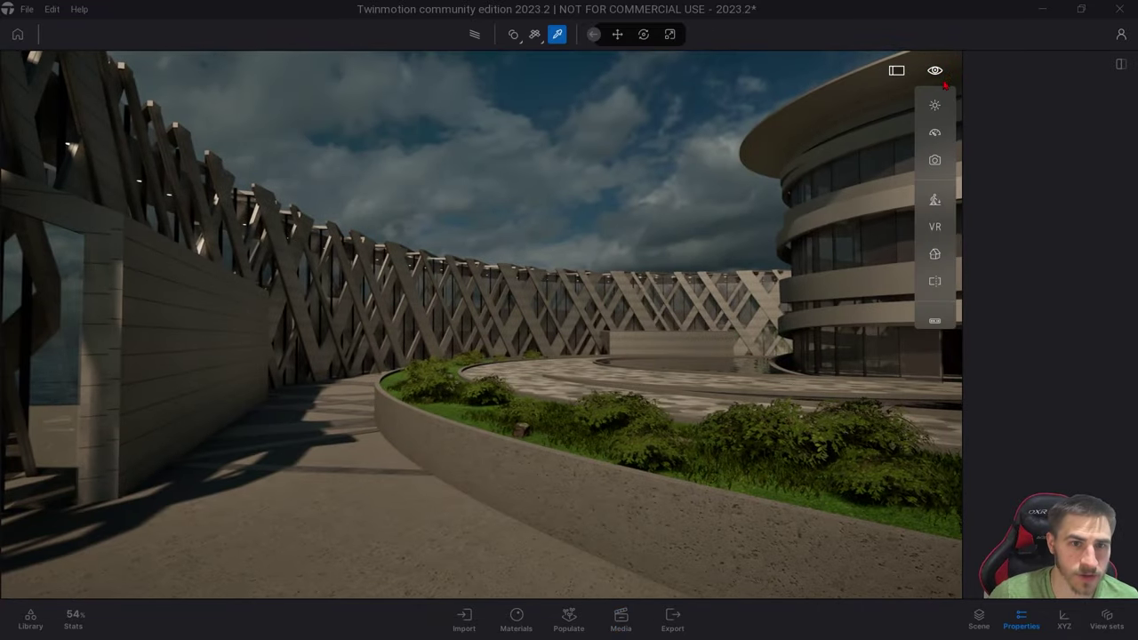
mouse_move(934, 200)
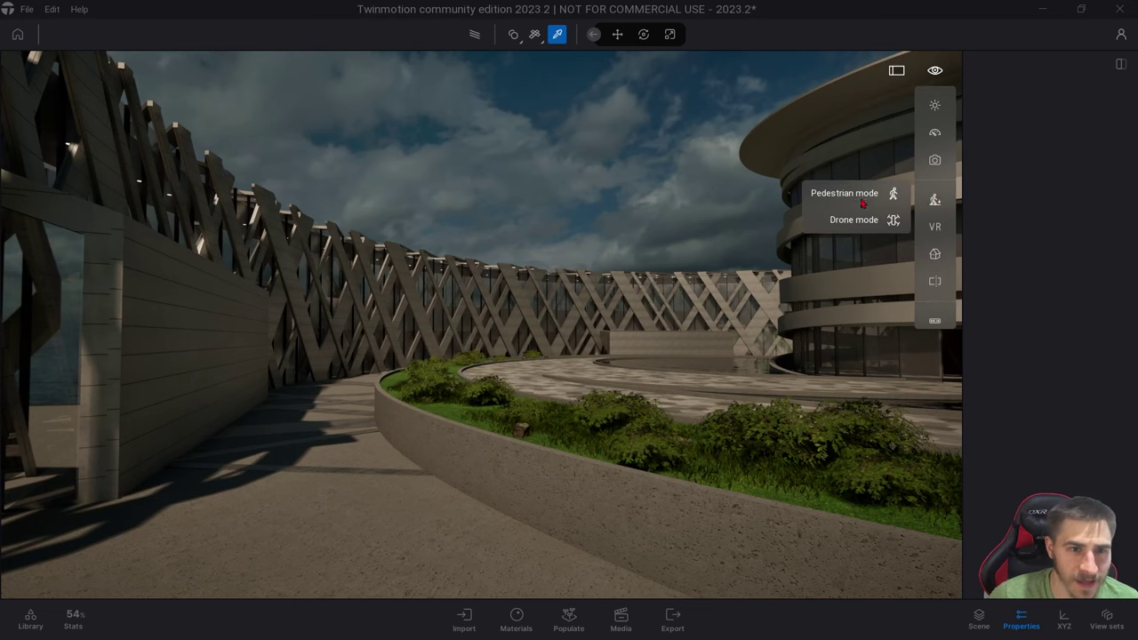
click(863, 220)
Turn the camera toward the round tower, reconfirm drone mode, and open the Media section.
drag(704, 293, 704, 240)
mouse_move(924, 185)
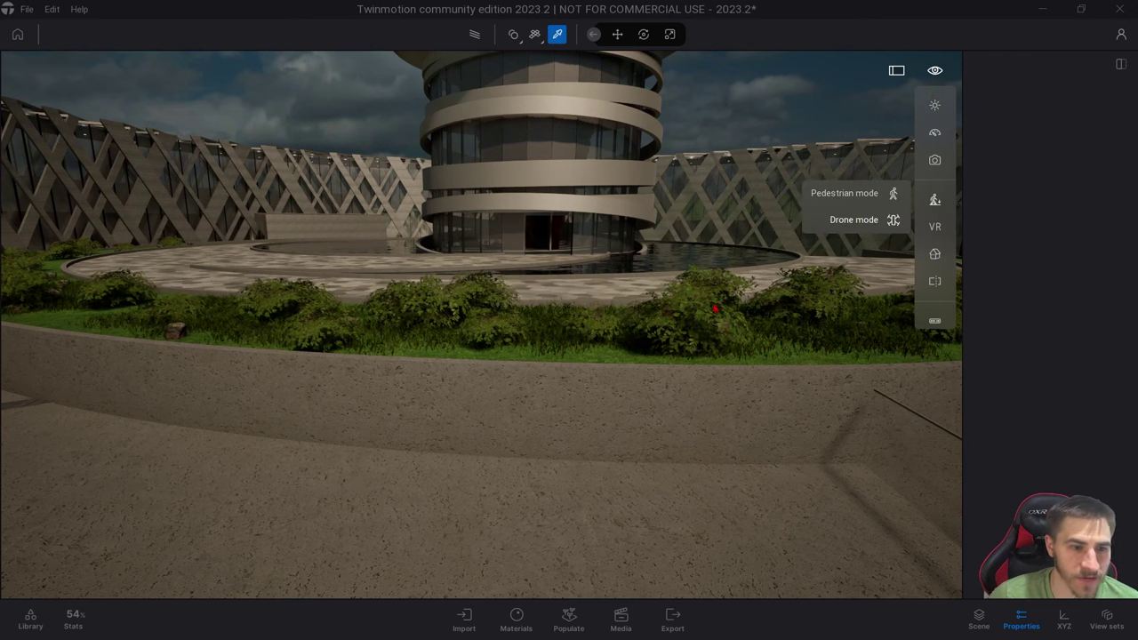
click(871, 219)
click(621, 620)
Create a new video and fly the camera toward the tower for its first shot.
click(40, 453)
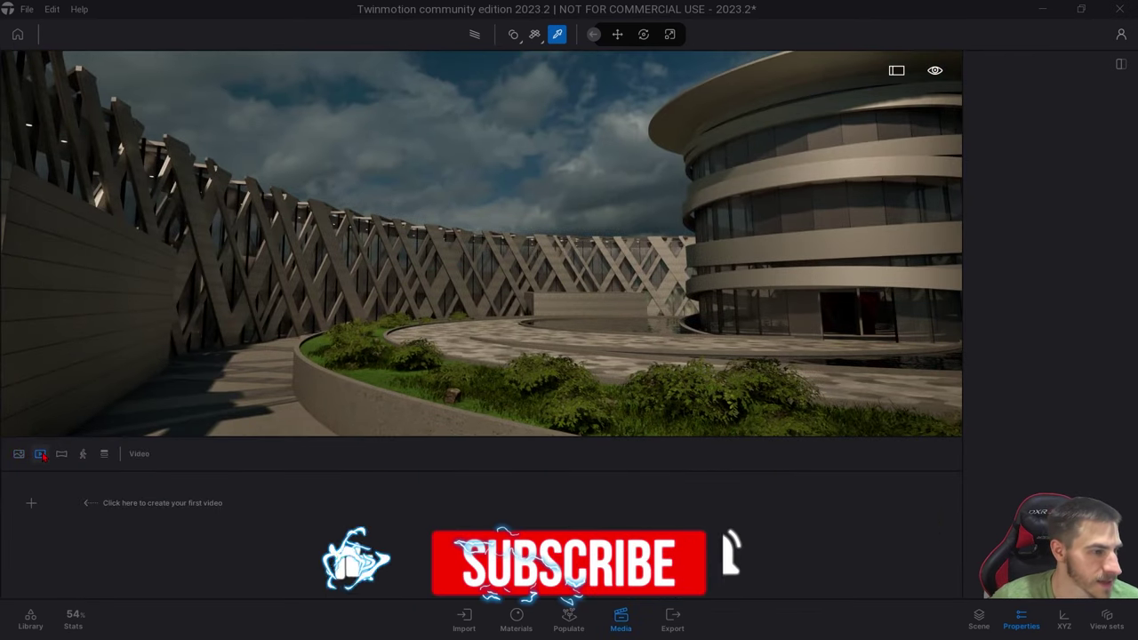
click(31, 503)
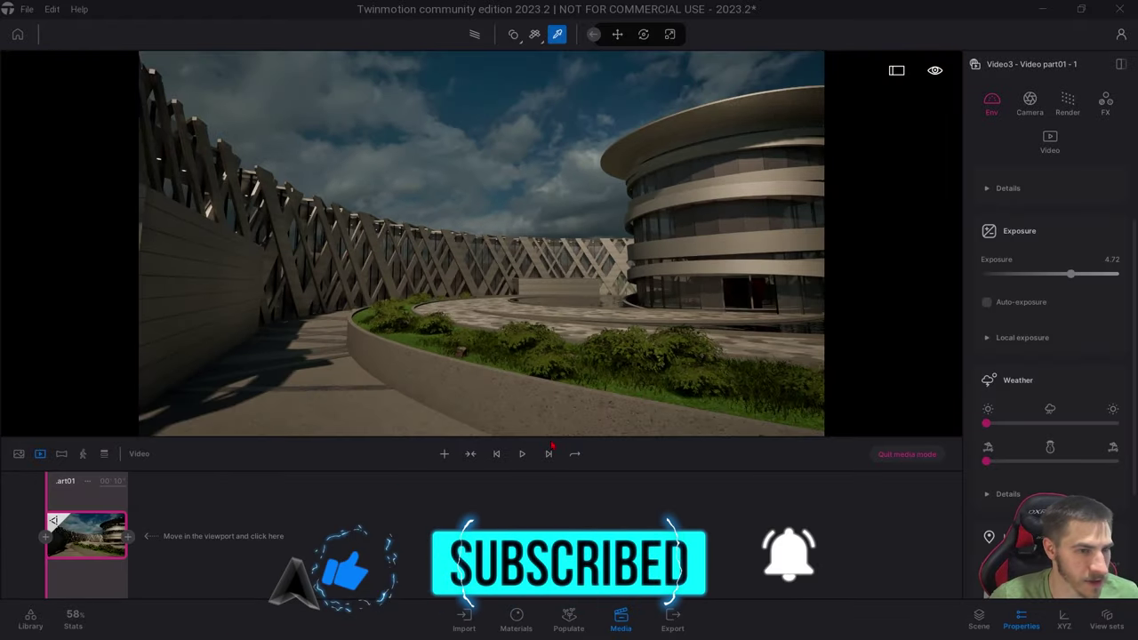
key(Right)
key(Up)
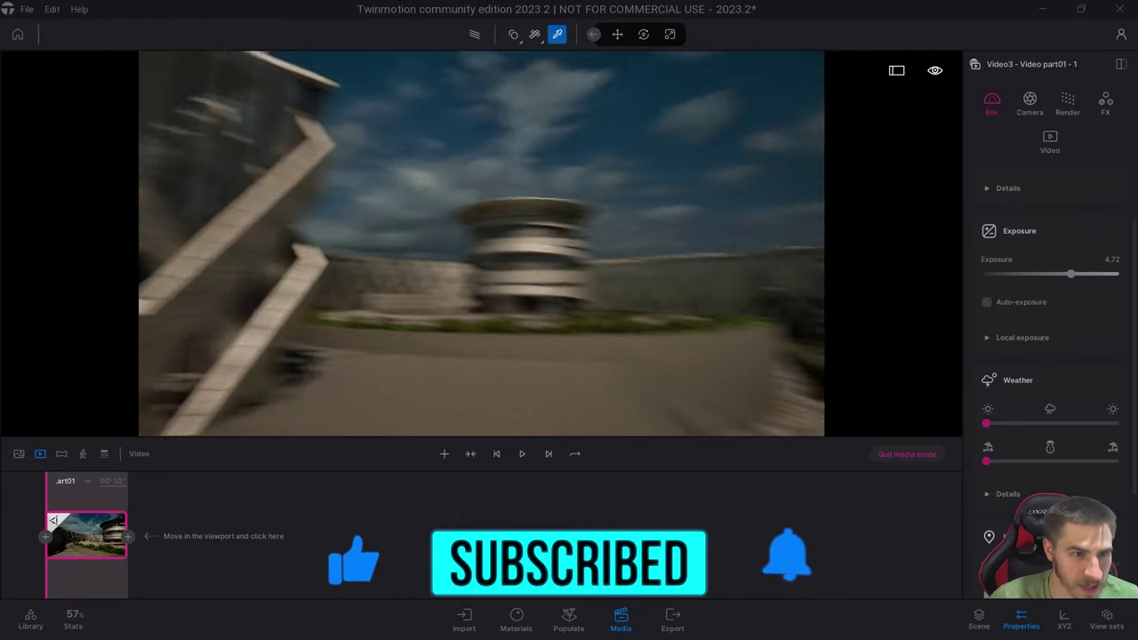
key(Left)
key(Down)
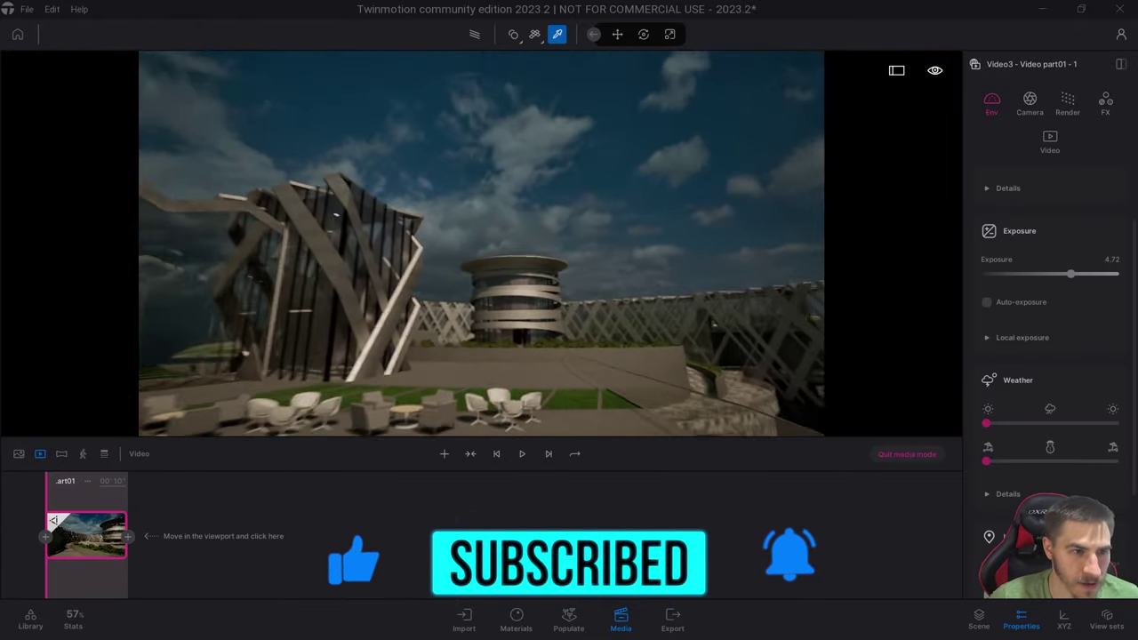
key(Up)
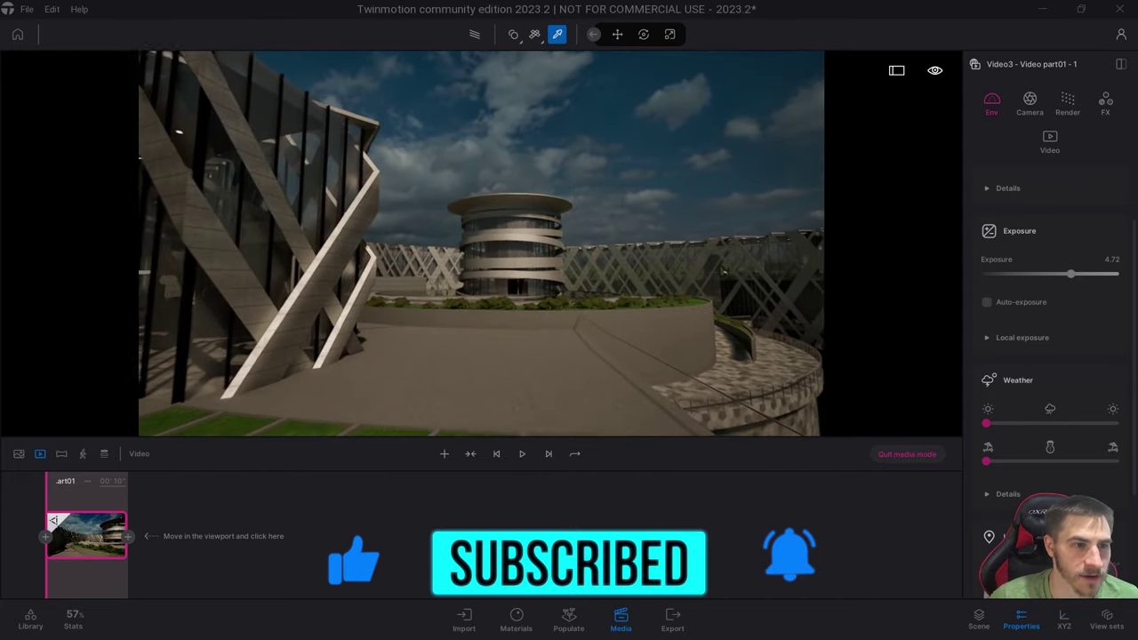
drag(579, 338, 229, 224)
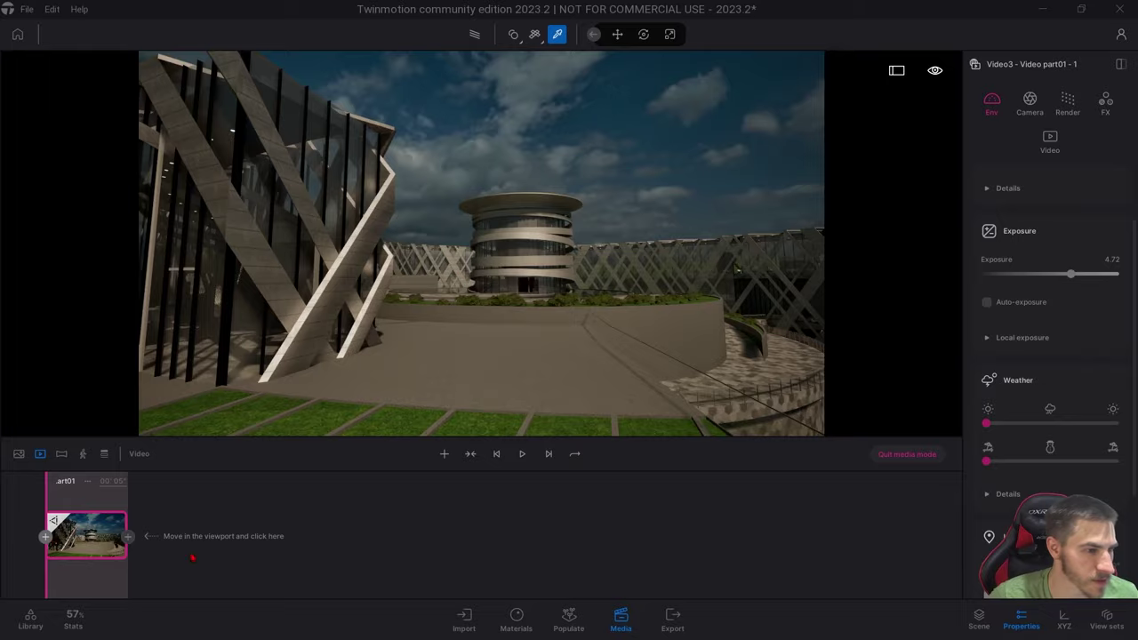
Add a second and third camera shot to the video timeline.
click(233, 558)
click(178, 533)
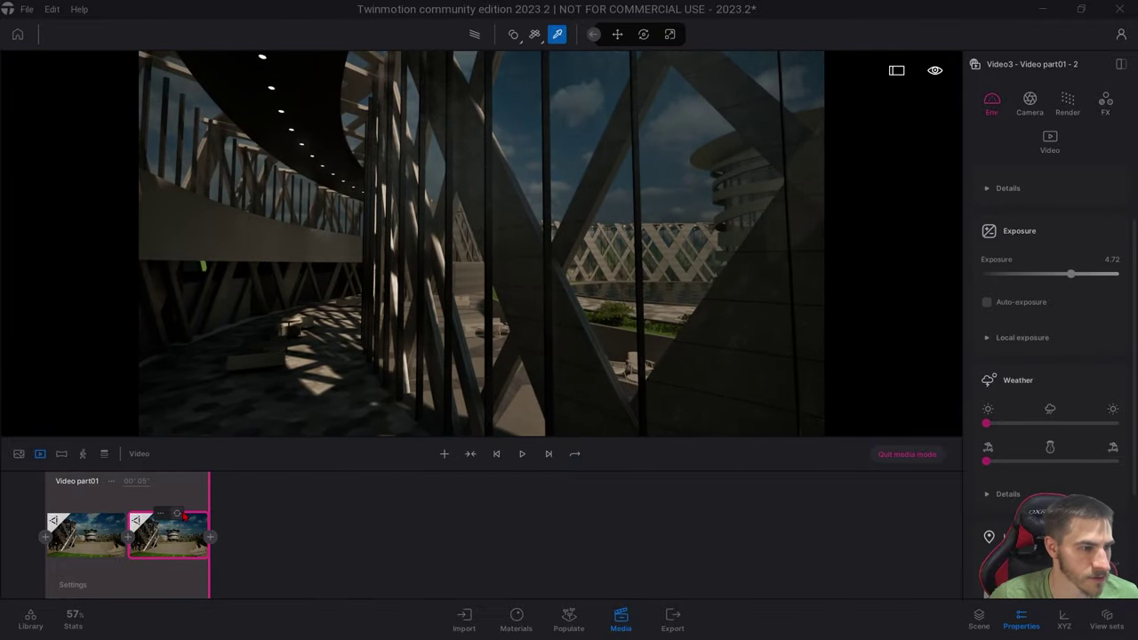
click(210, 536)
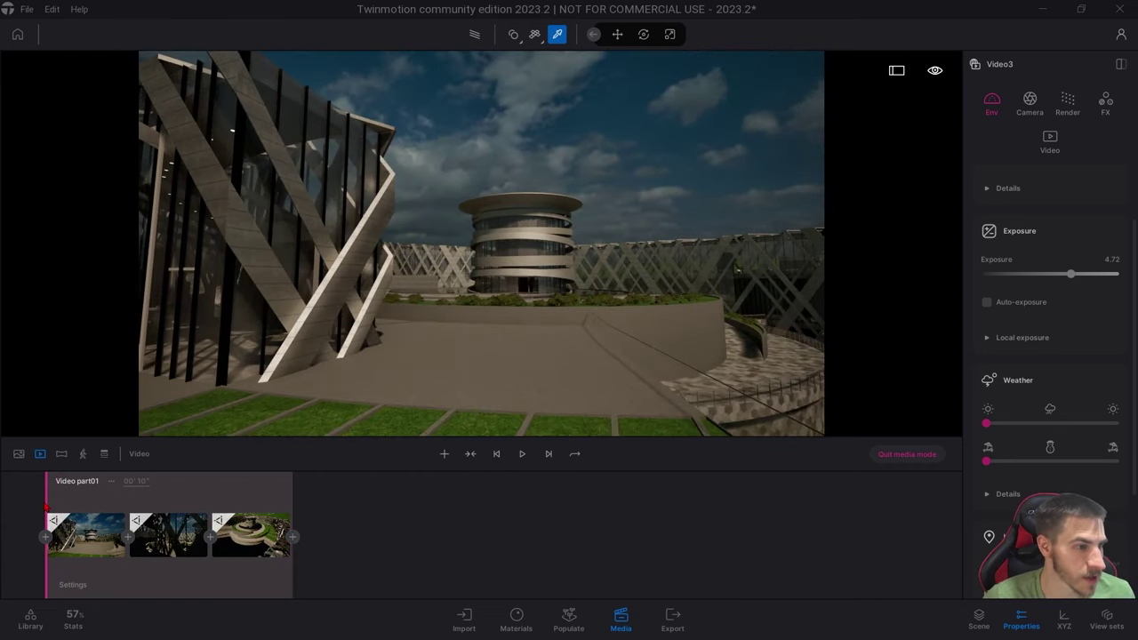
mouse_move(49, 504)
mouse_down()
mouse_move(272, 486)
mouse_move(49, 487)
mouse_up()
click(86, 535)
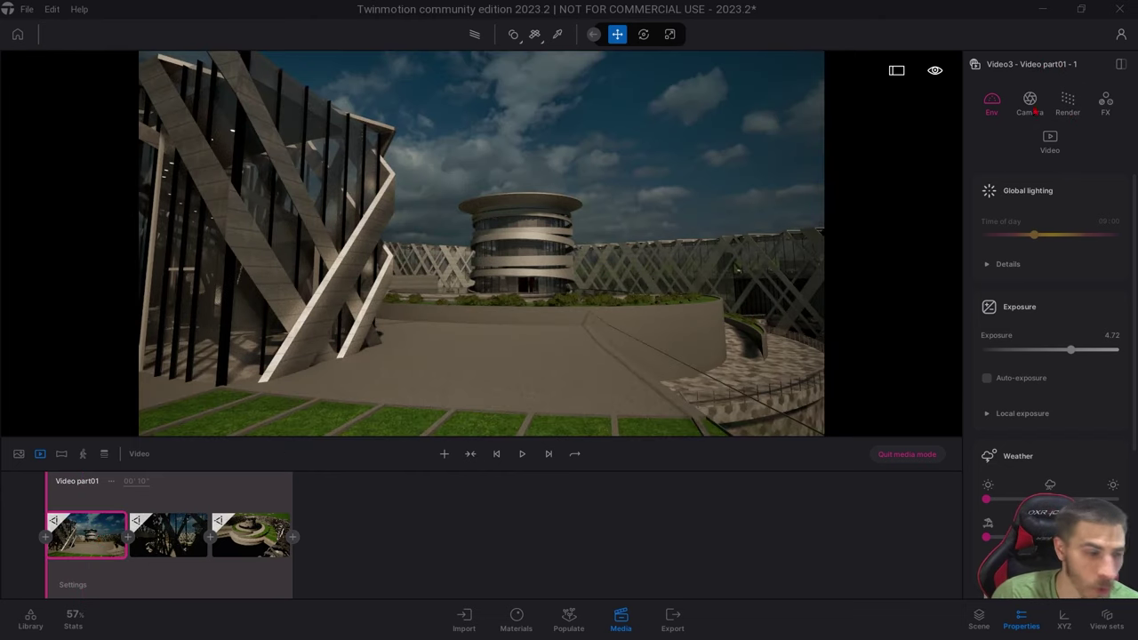
click(250, 535)
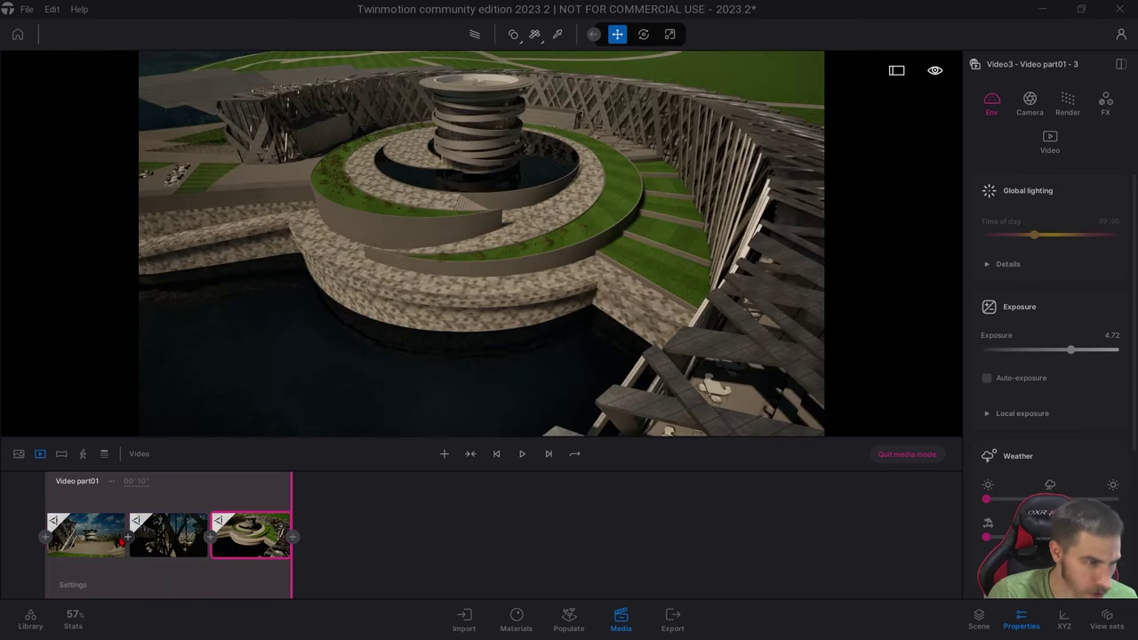
click(62, 588)
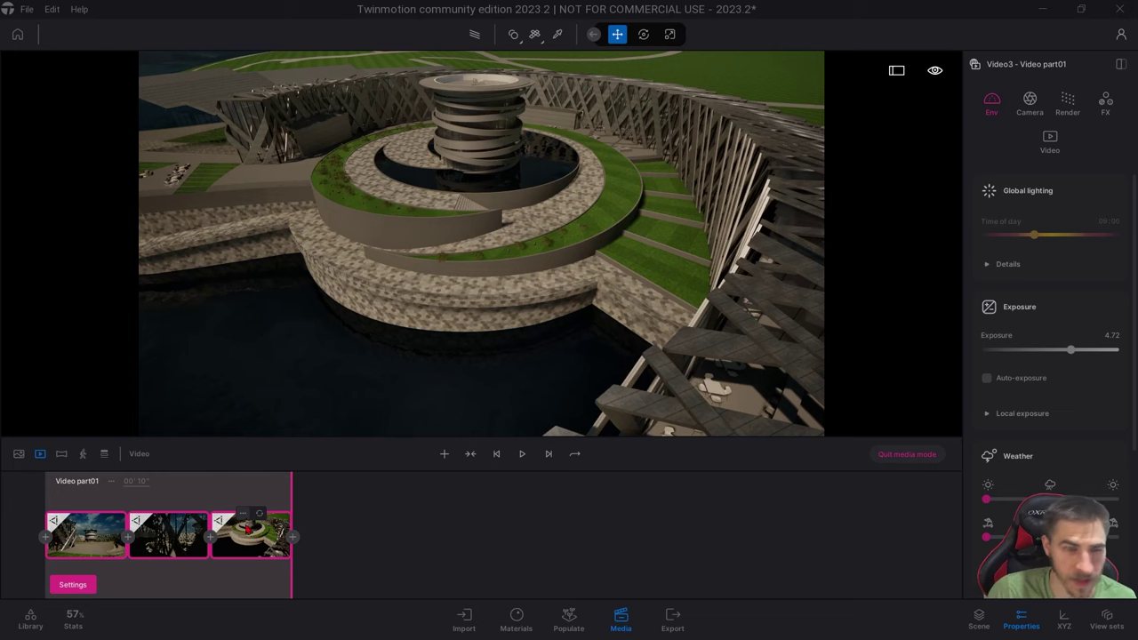
drag(293, 500, 101, 497)
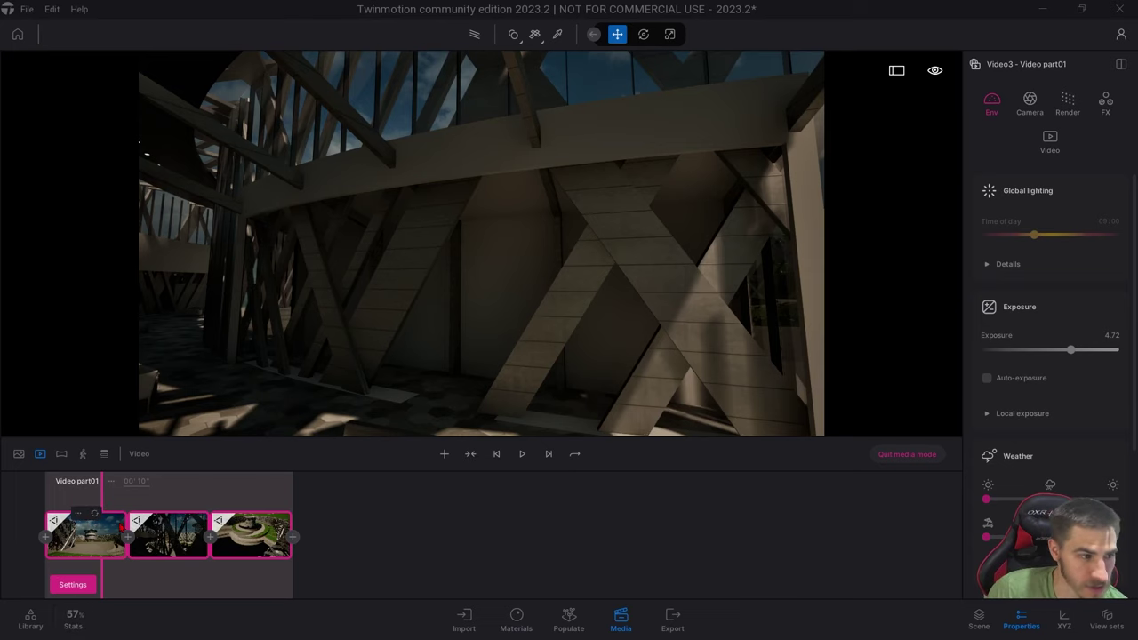
click(78, 512)
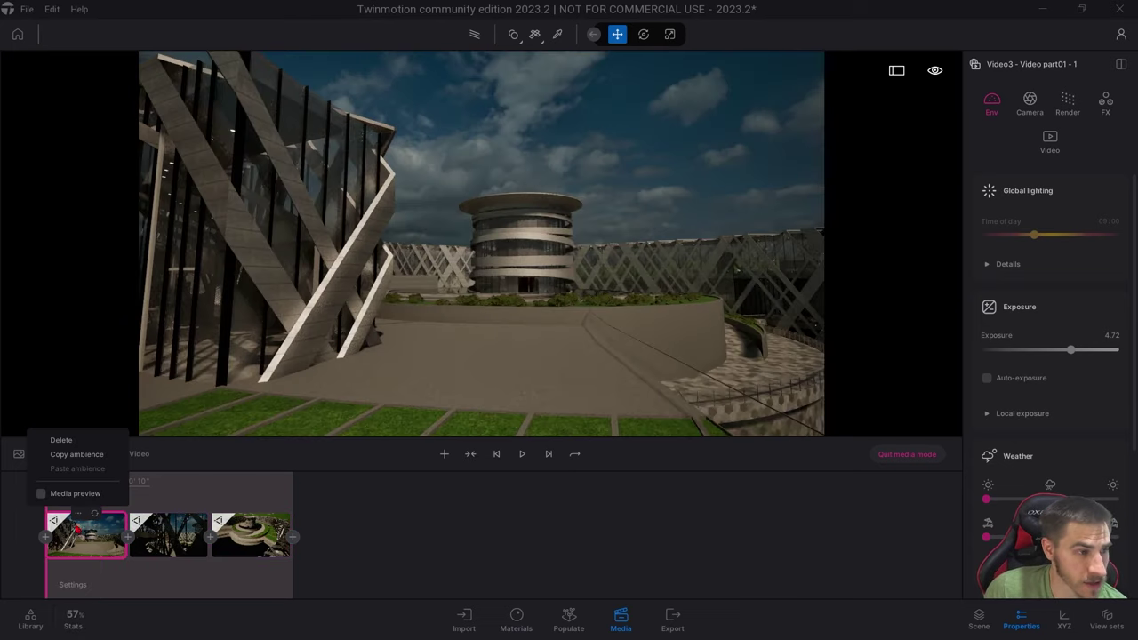
click(162, 515)
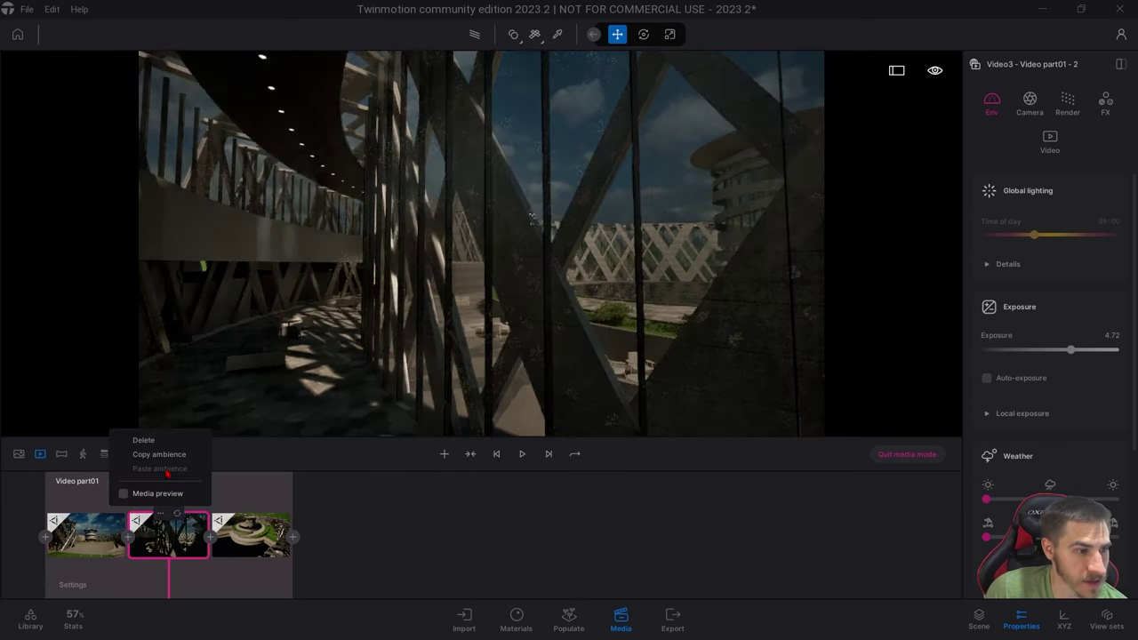
click(73, 569)
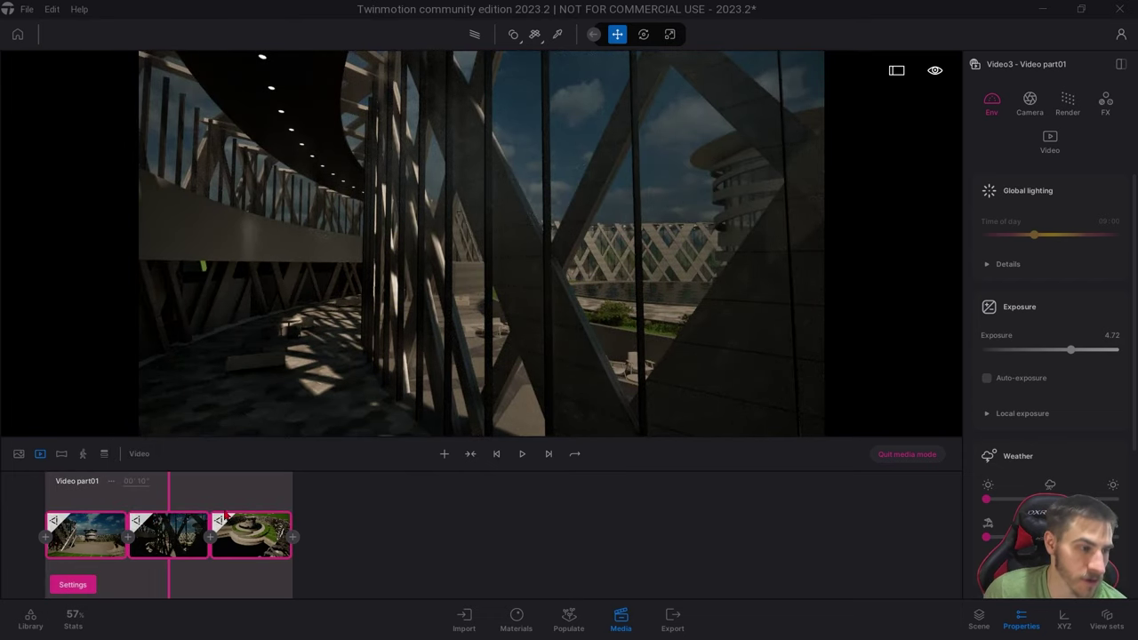
click(94, 573)
click(80, 573)
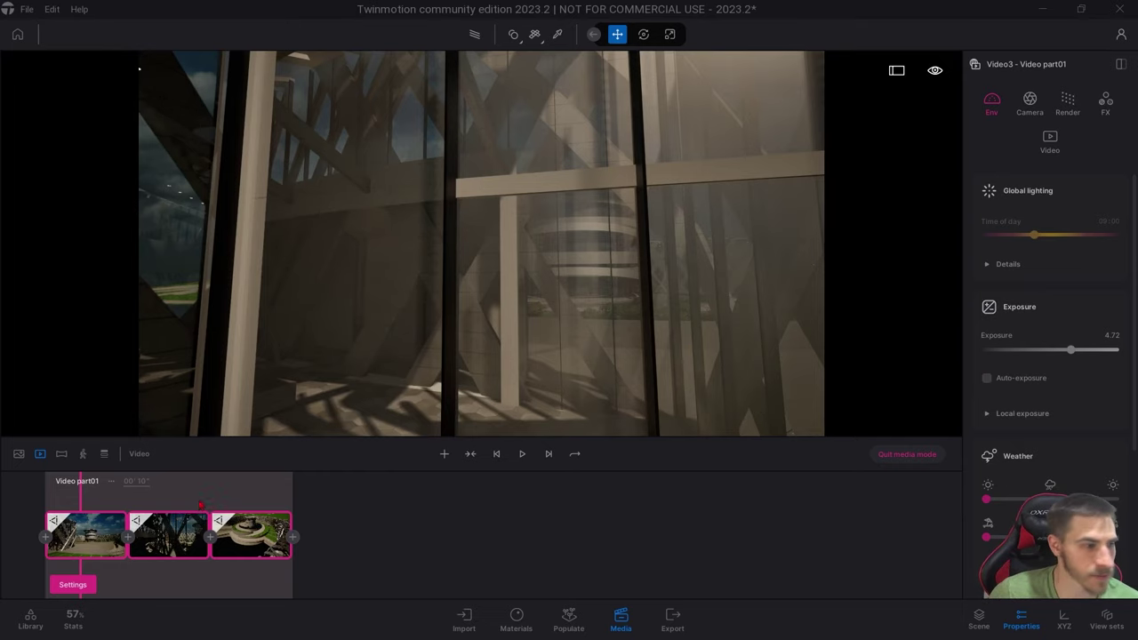
Try auto-exposure, expand Local exposure, and preview the second and first camera shots.
click(55, 496)
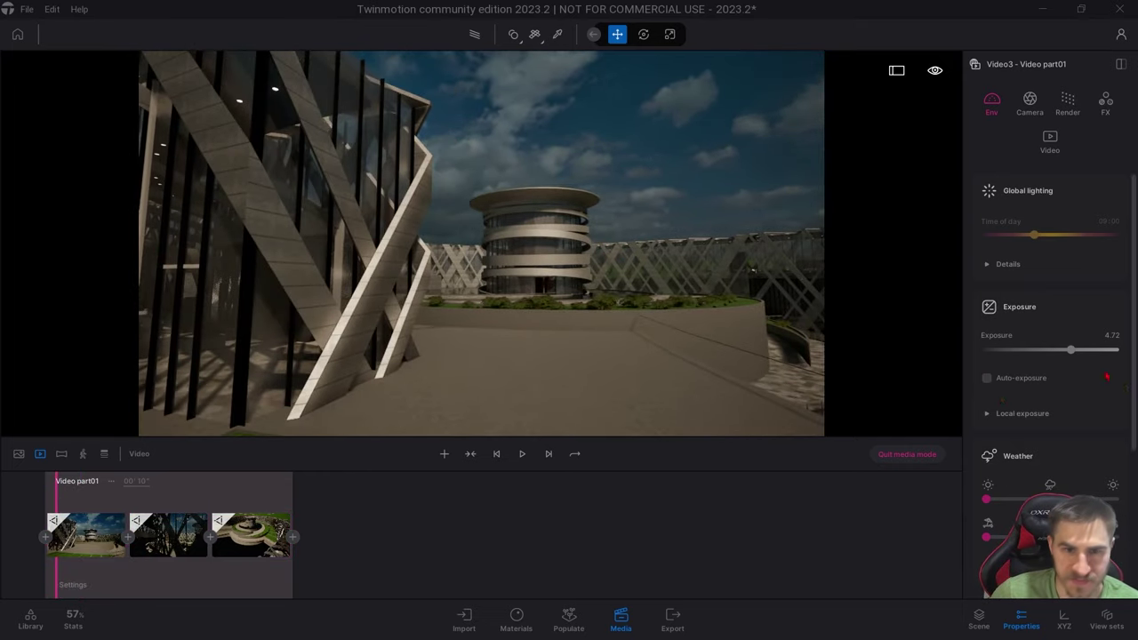
click(1017, 377)
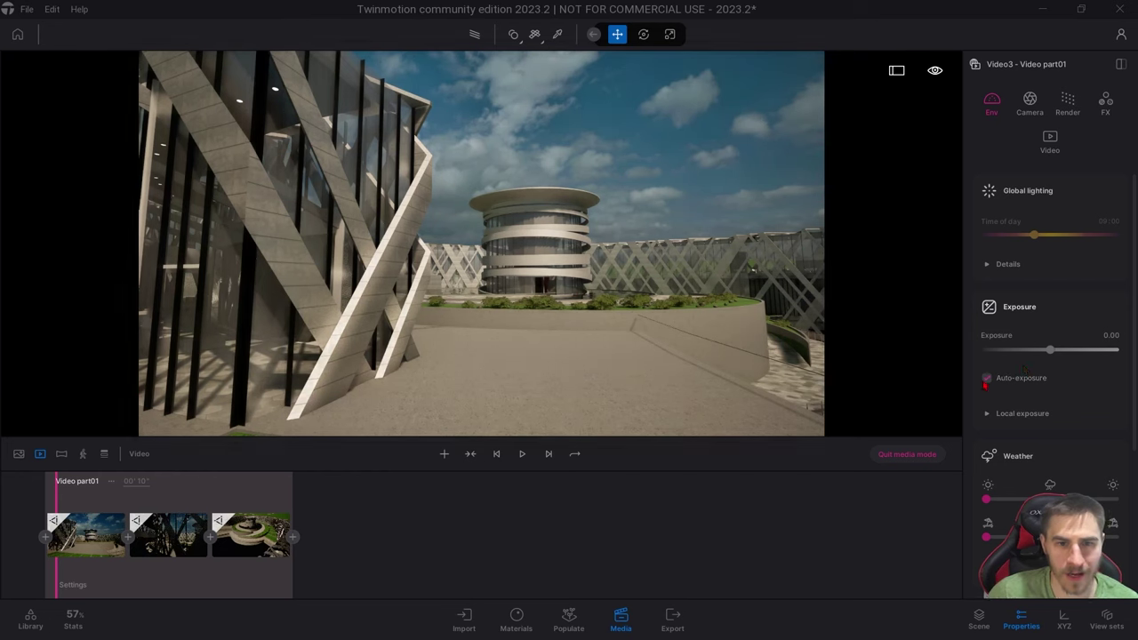
click(989, 377)
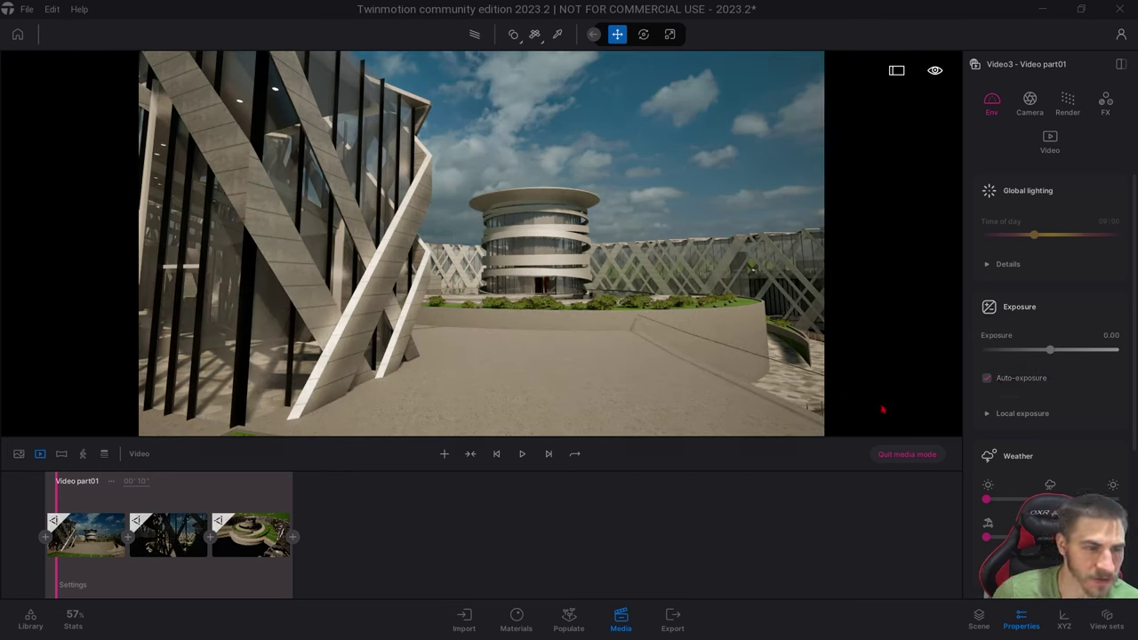
click(1022, 415)
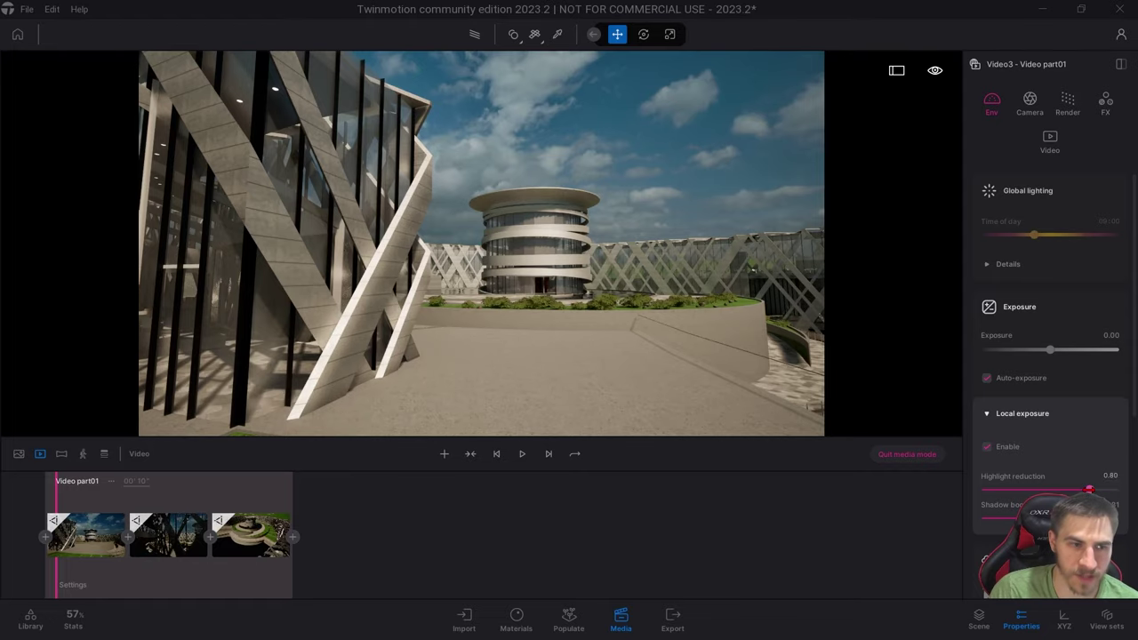
mouse_move(158, 496)
mouse_down()
mouse_move(181, 496)
mouse_move(150, 496)
mouse_up()
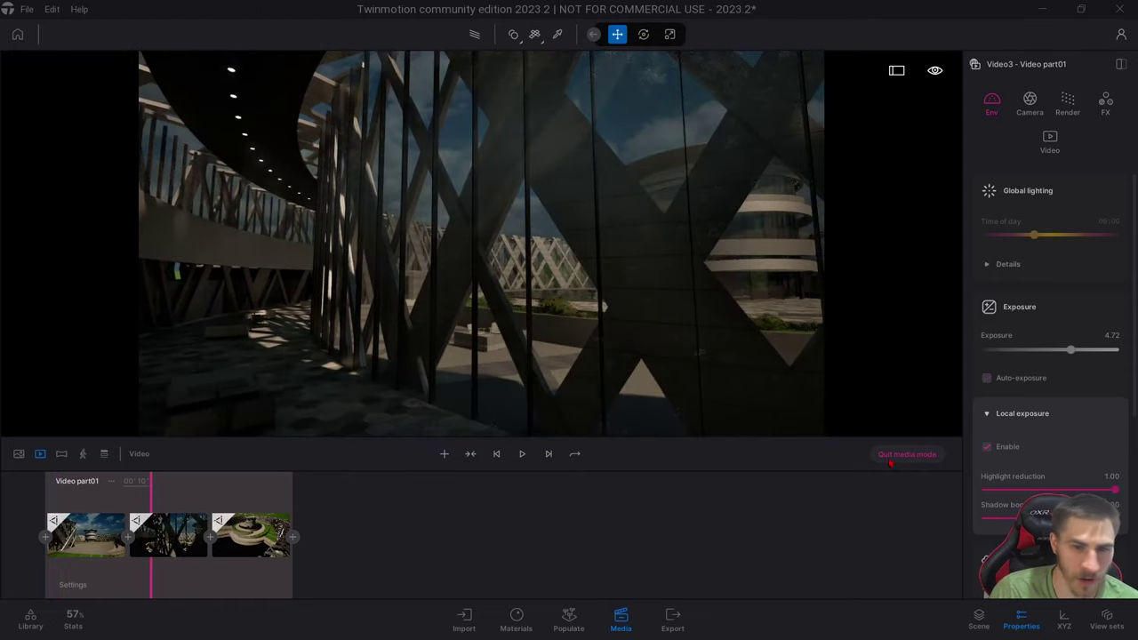
click(58, 575)
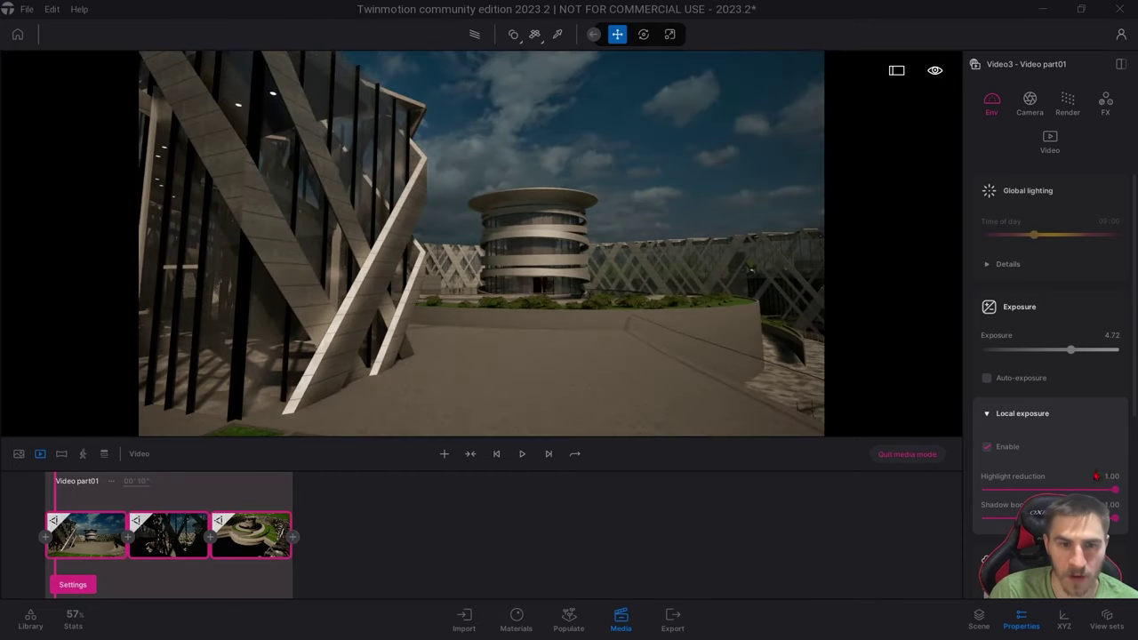
click(86, 535)
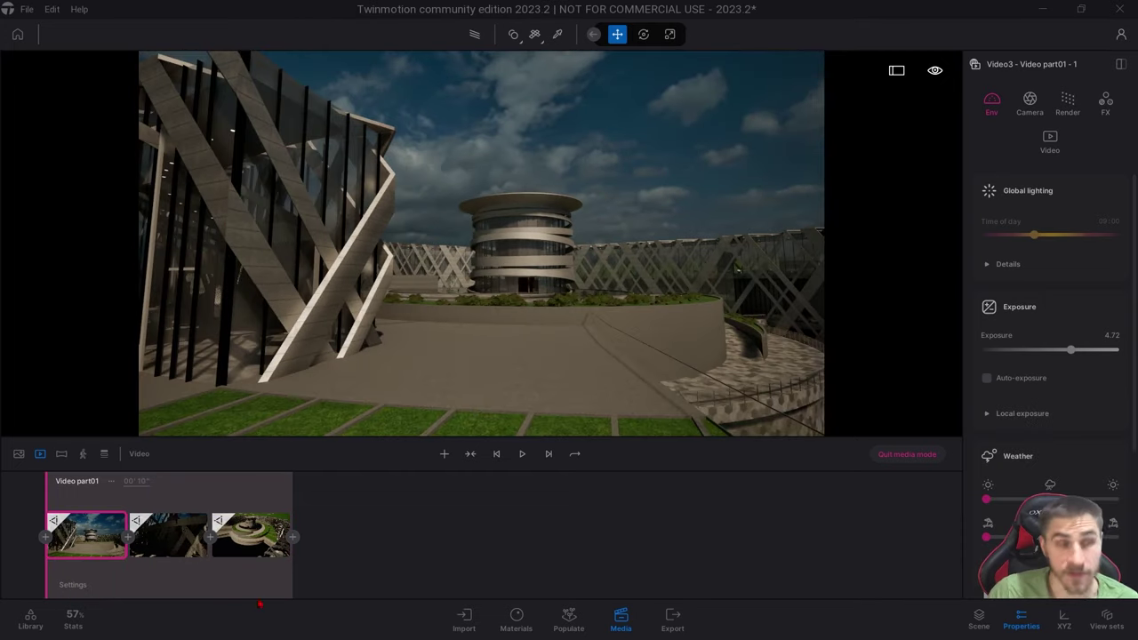
For the whole video part, lower shadow boost to 0.81, enable auto-exposure, and set exposure -0.62.
click(76, 500)
click(111, 481)
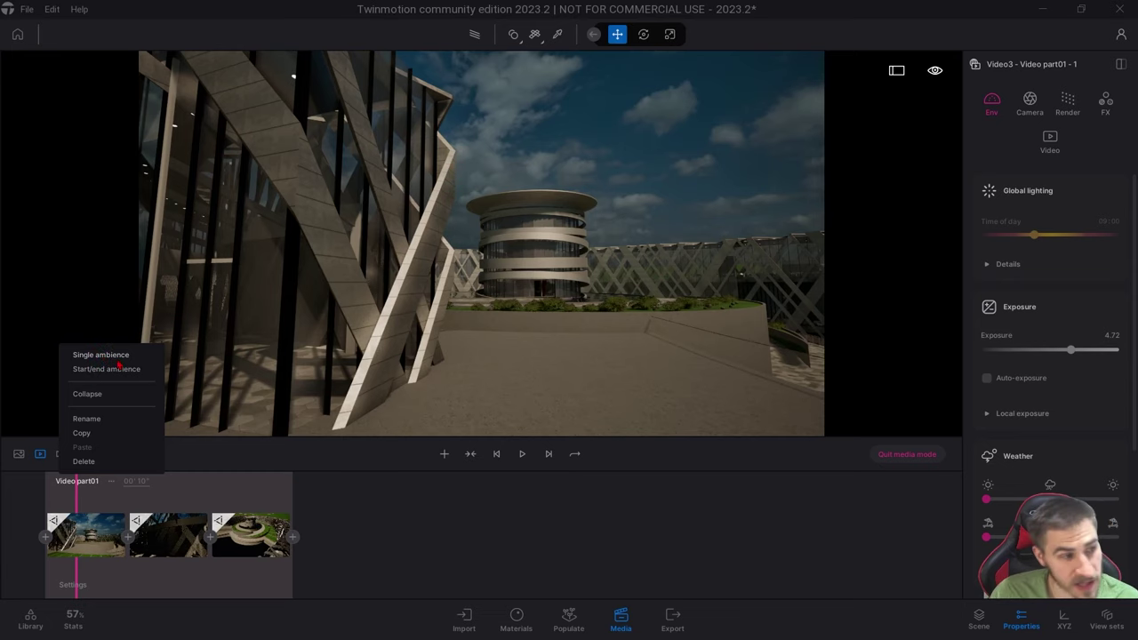
click(82, 584)
click(74, 584)
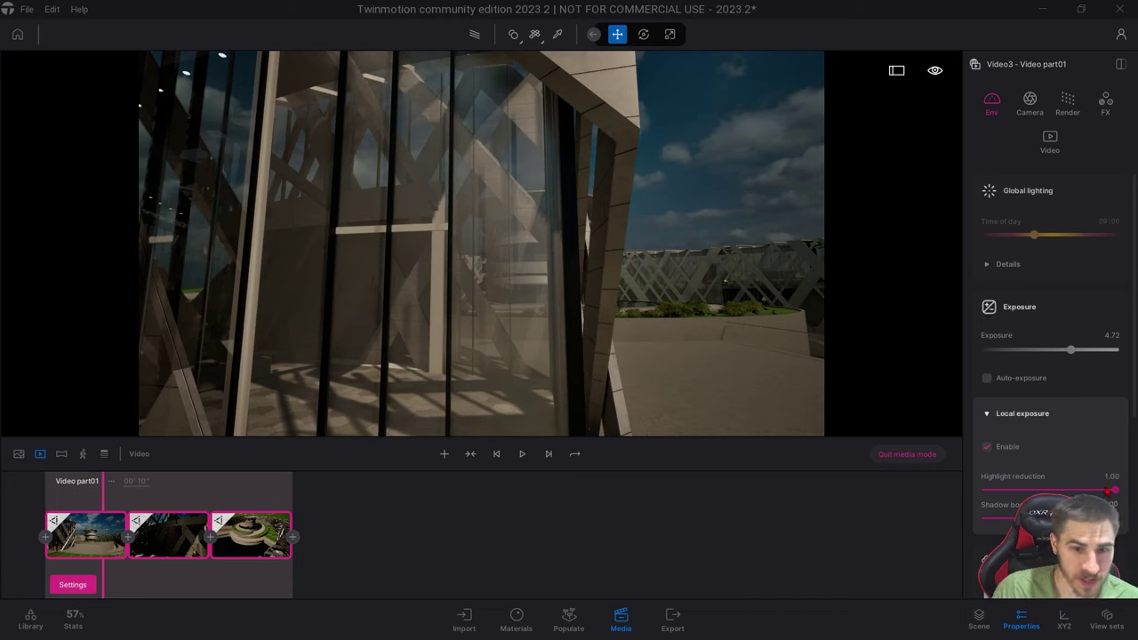
drag(1115, 519, 1092, 518)
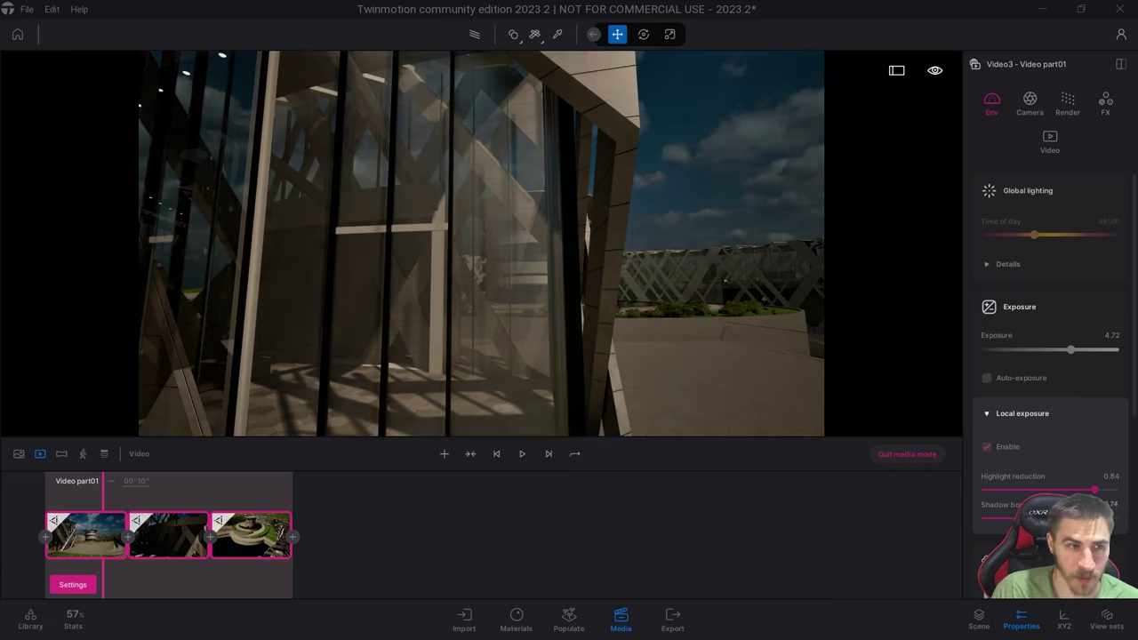
click(986, 378)
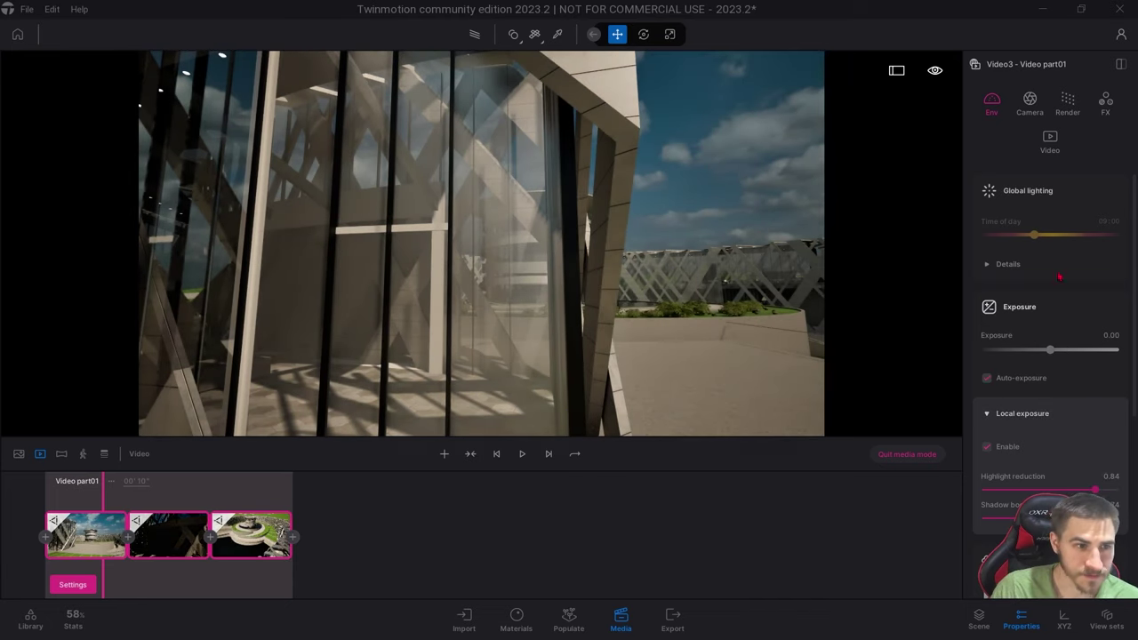
click(69, 498)
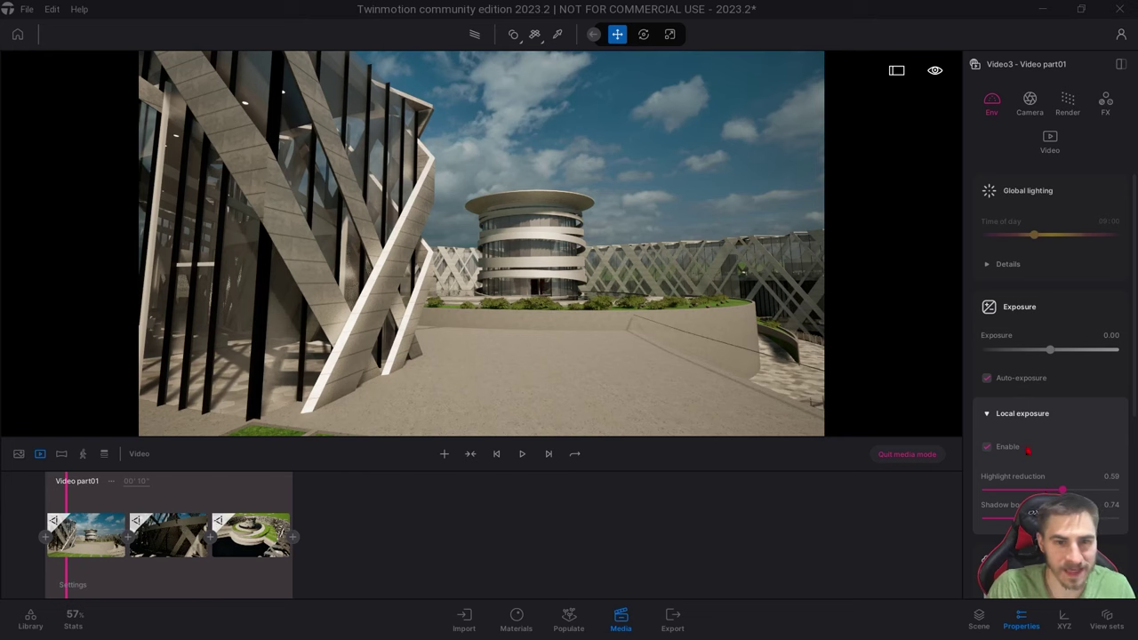
drag(1050, 350, 1047, 349)
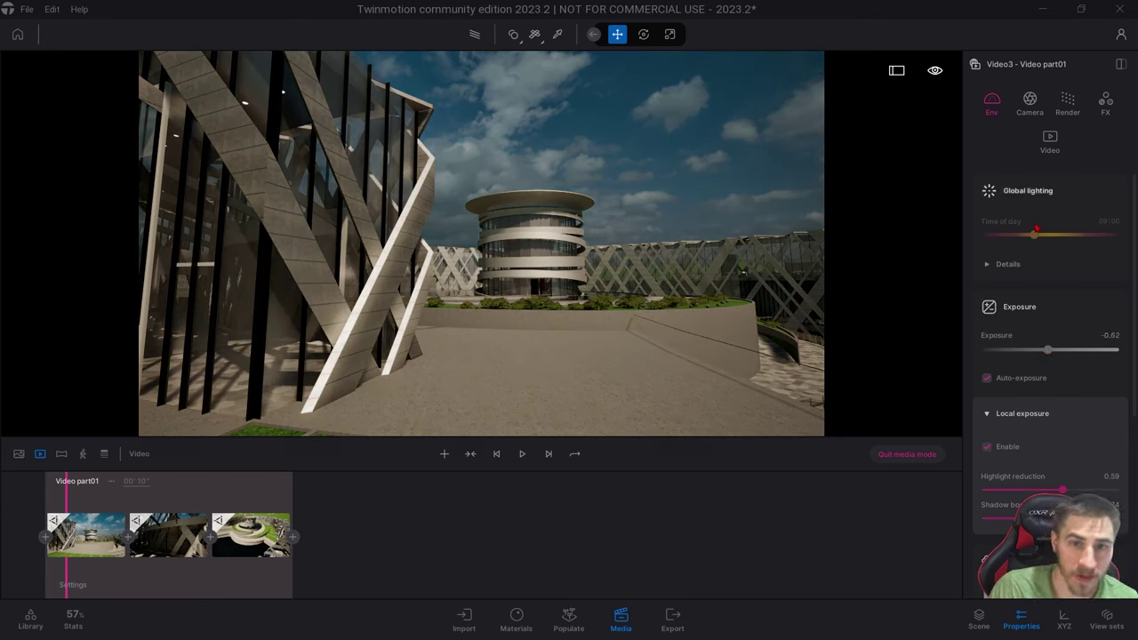
click(1013, 306)
Set Lumen lighting update speed to 4.0 in the render settings.
click(1075, 115)
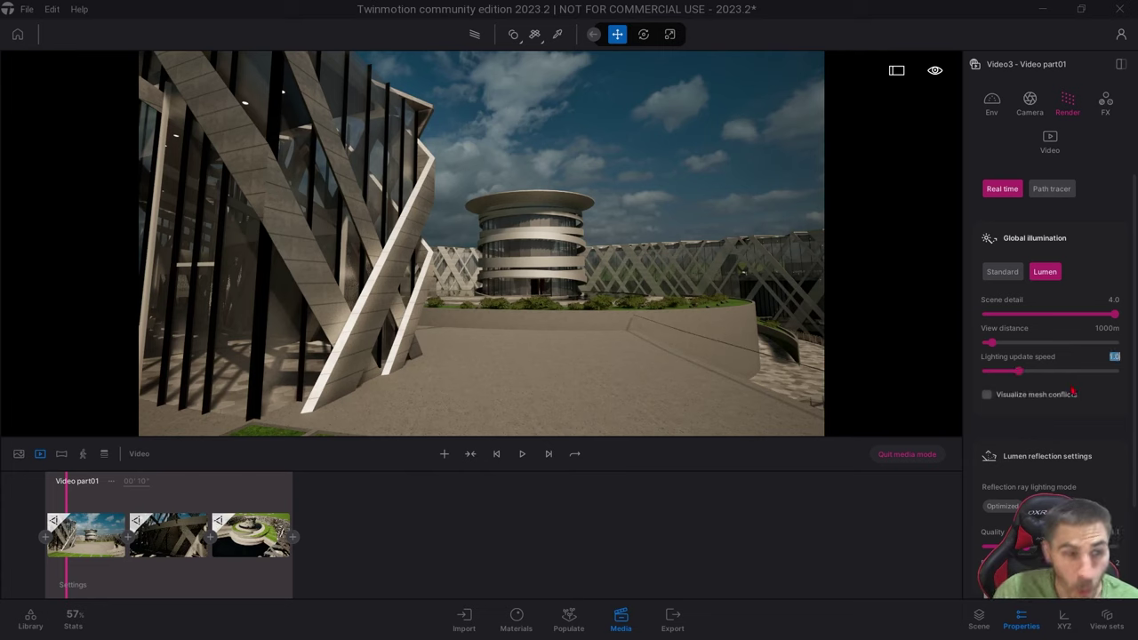
text(4)
key(Return)
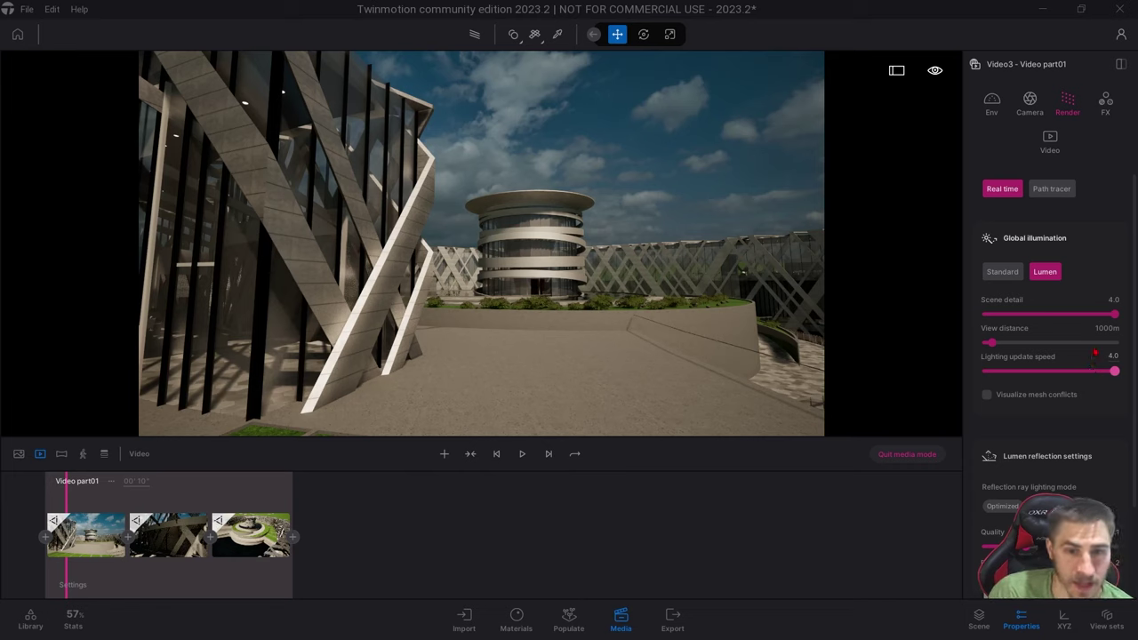
Raise Lumen reflection quality to 10.0 and bounce count to 8, then collapse back to Video3.
scroll(1067, 373, down, 3)
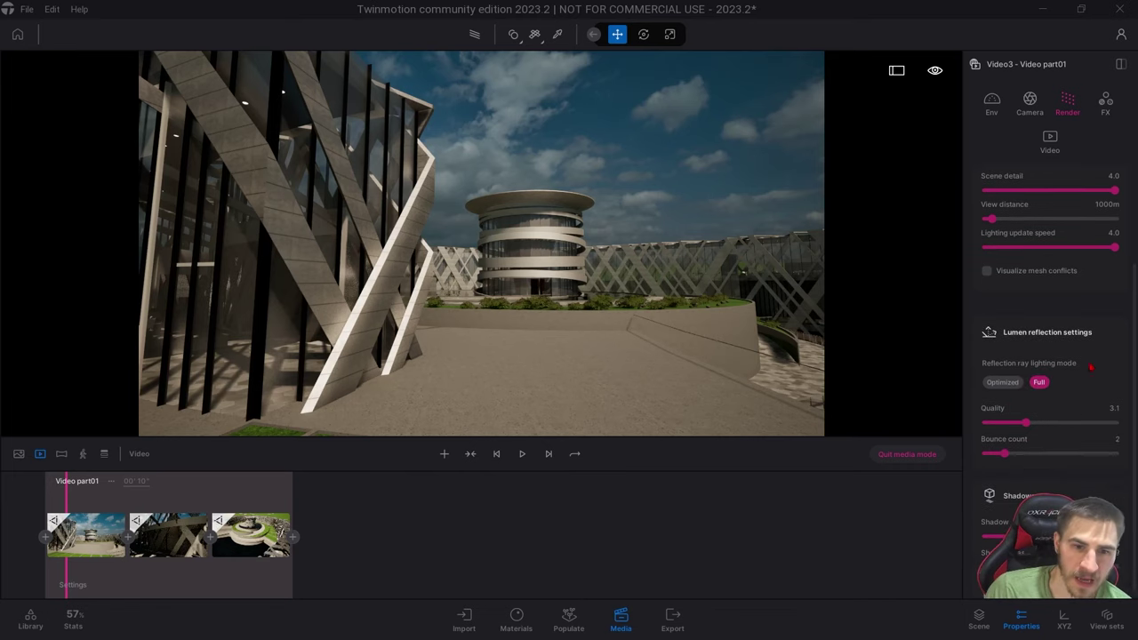
drag(1026, 422, 1113, 422)
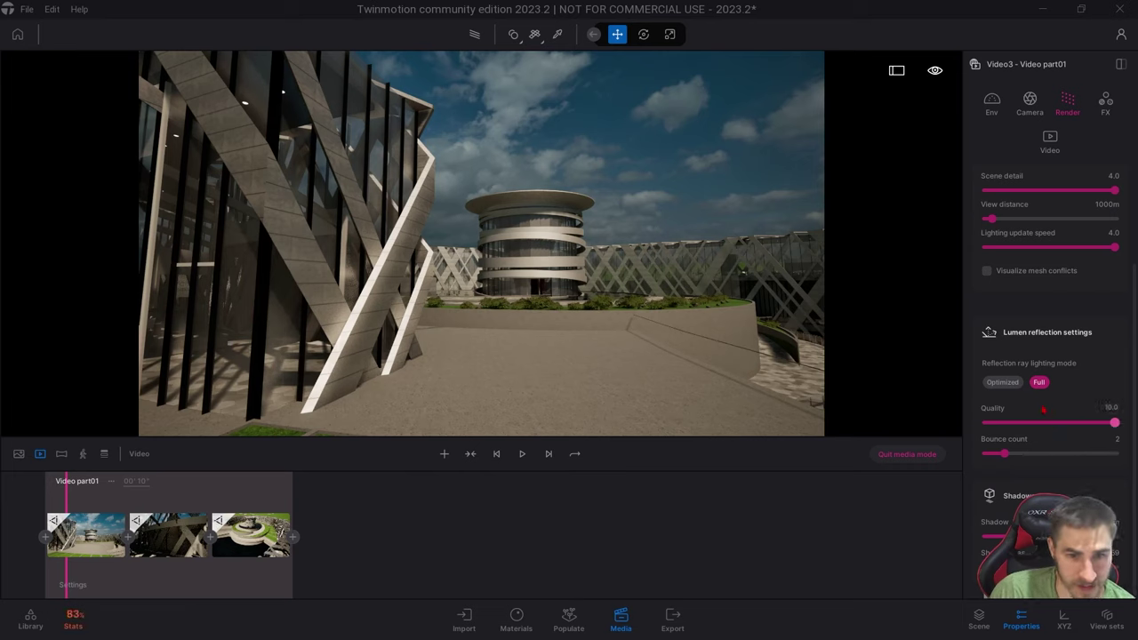
drag(1003, 453, 1133, 443)
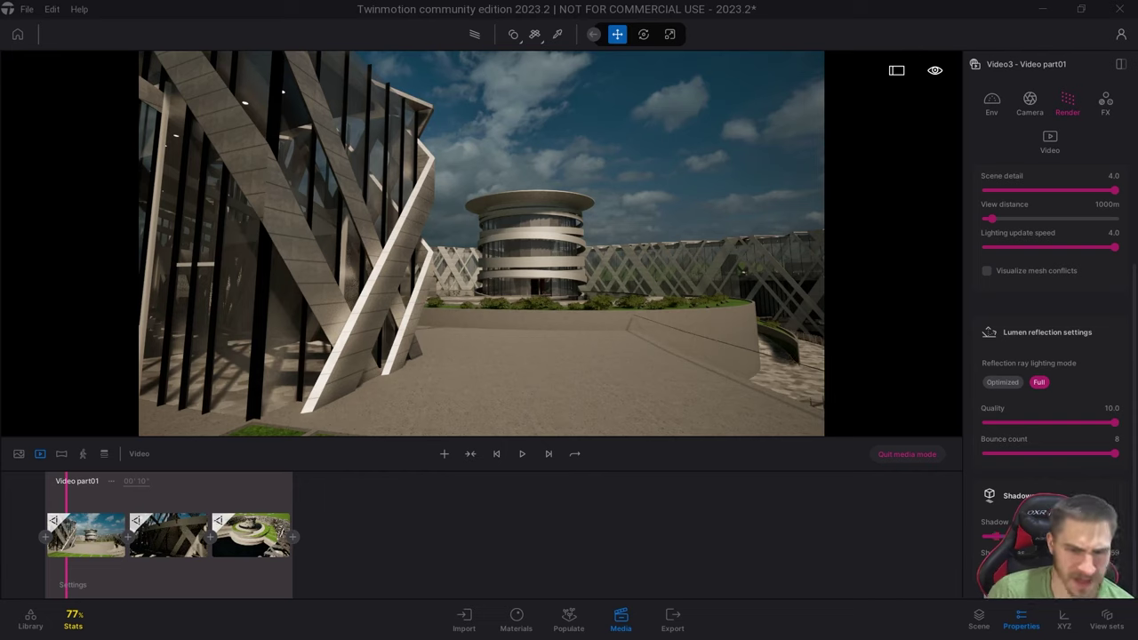
scroll(1112, 225, up, 2)
scroll(1112, 225, up, 1)
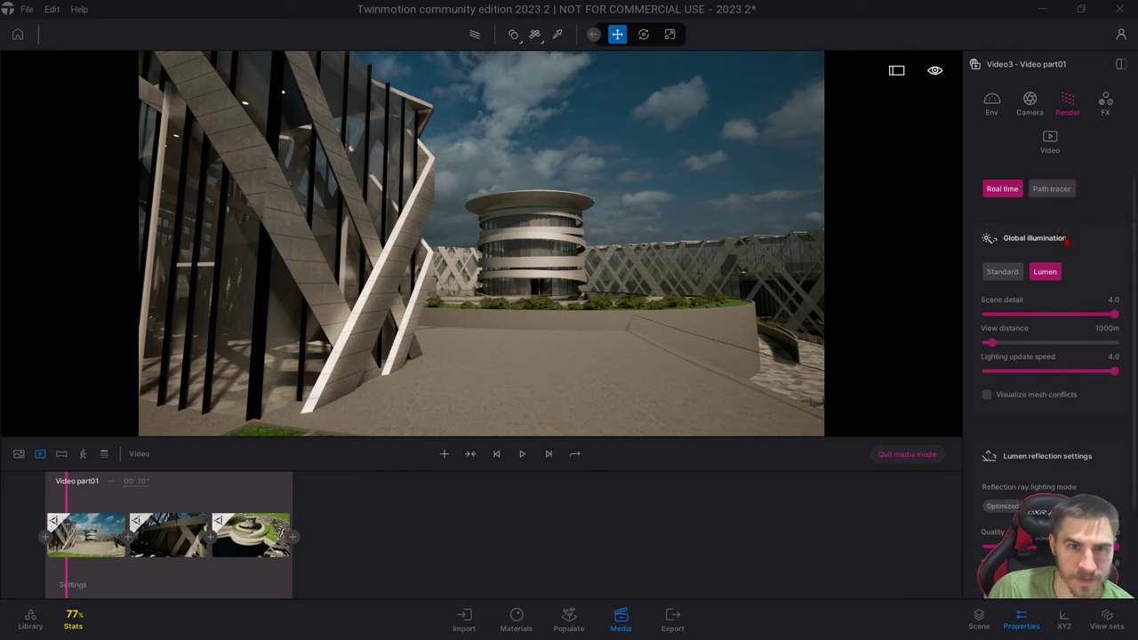
click(1066, 455)
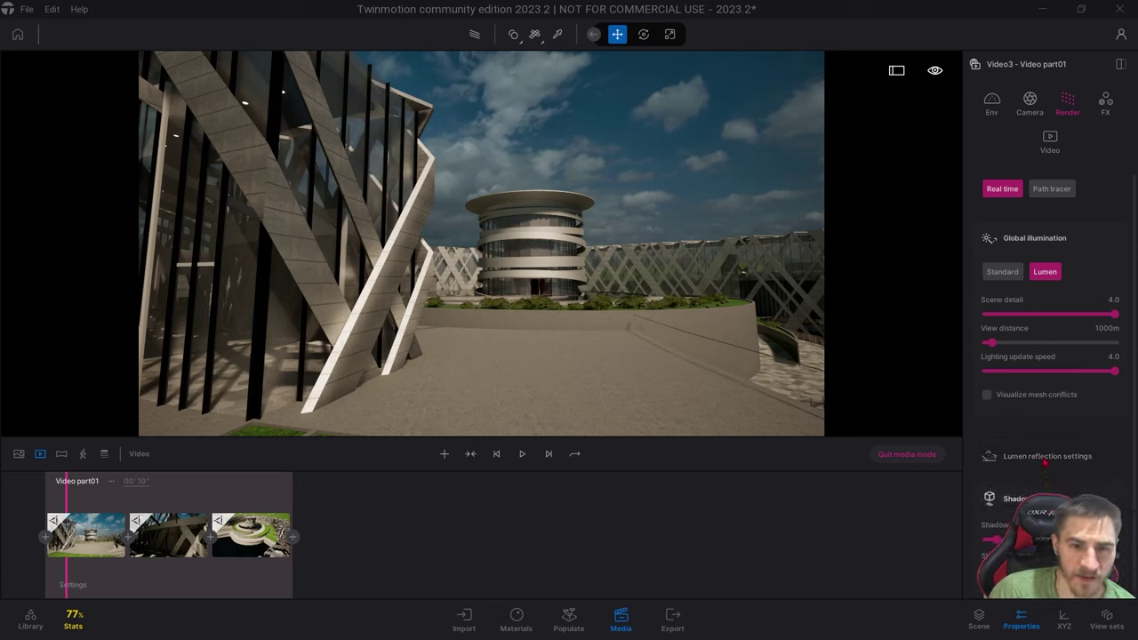
click(1035, 236)
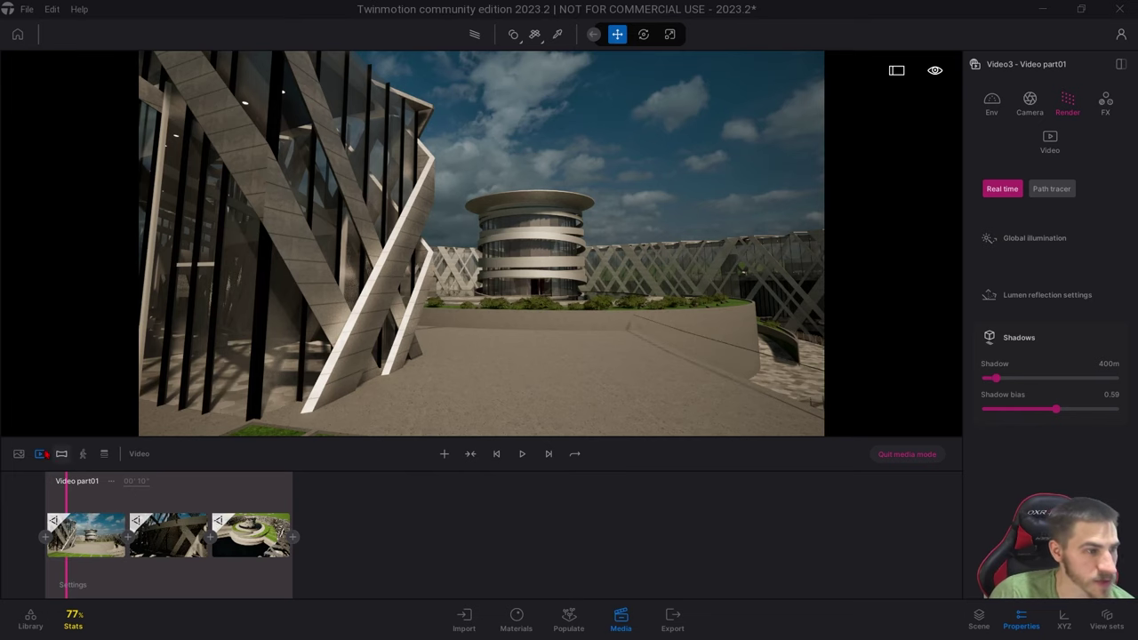
click(115, 505)
Rename the Video3 clip to 'Lumen'.
right_click(115, 502)
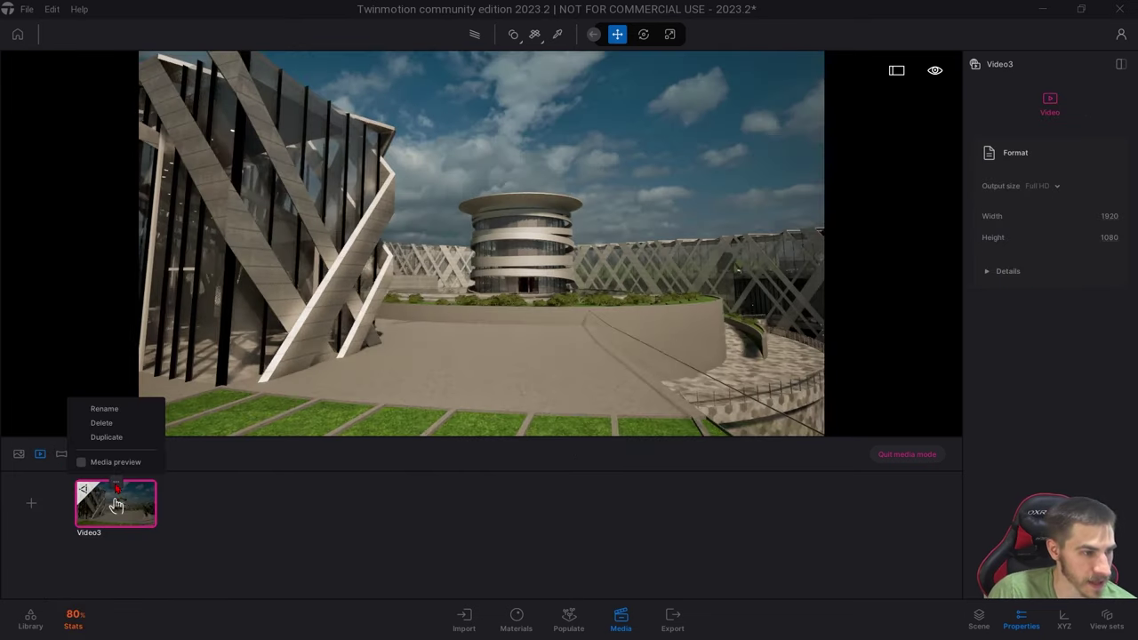
click(102, 411)
text(Lumen)
key(Return)
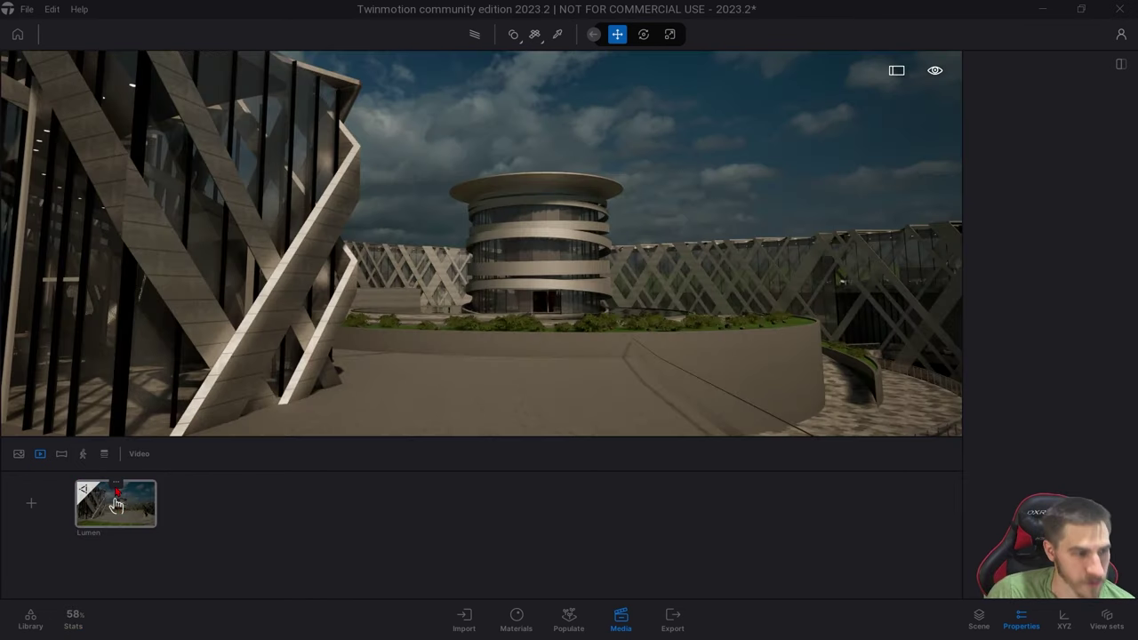
Duplicate the Lumen clip and name the copy 'Path Tracer'.
right_click(116, 503)
click(105, 436)
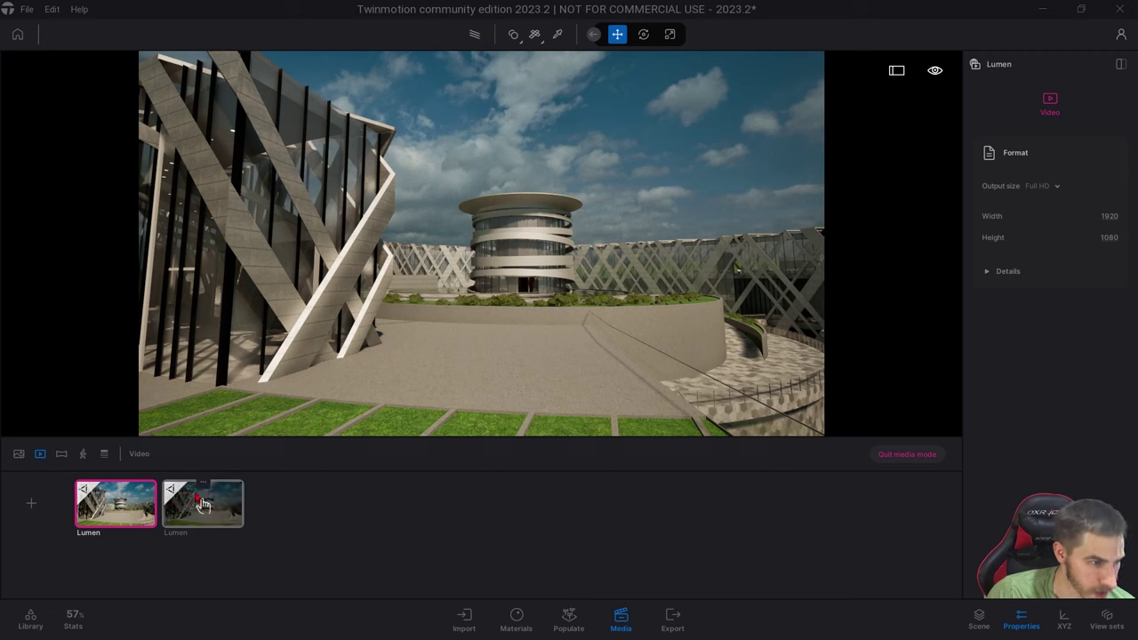
right_click(203, 503)
click(189, 410)
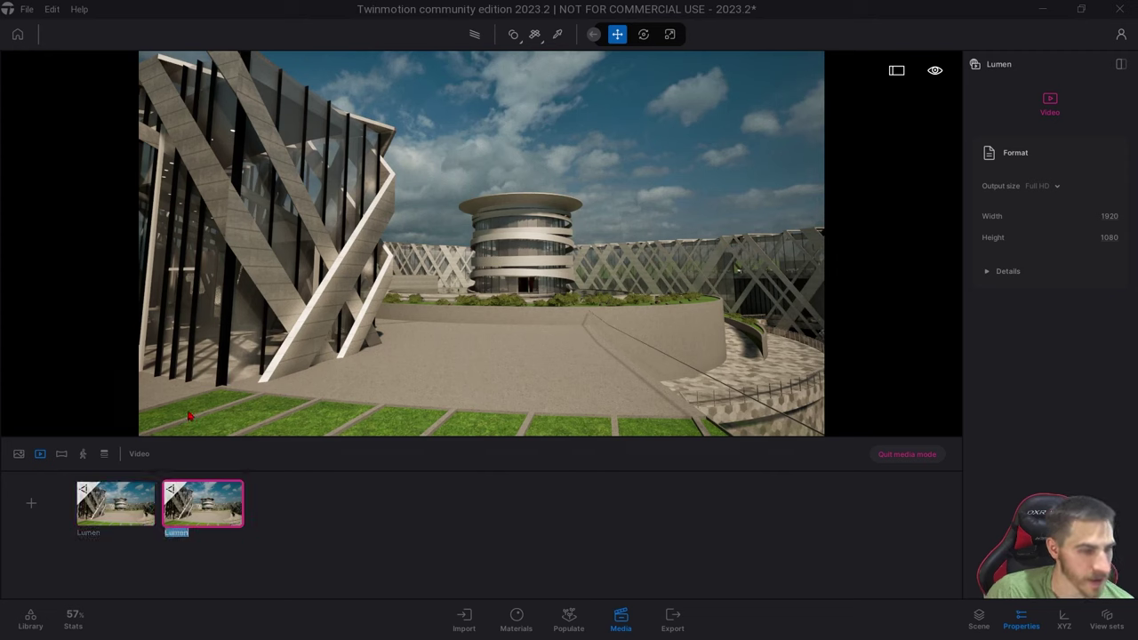
text(Path Tracer)
key(Return)
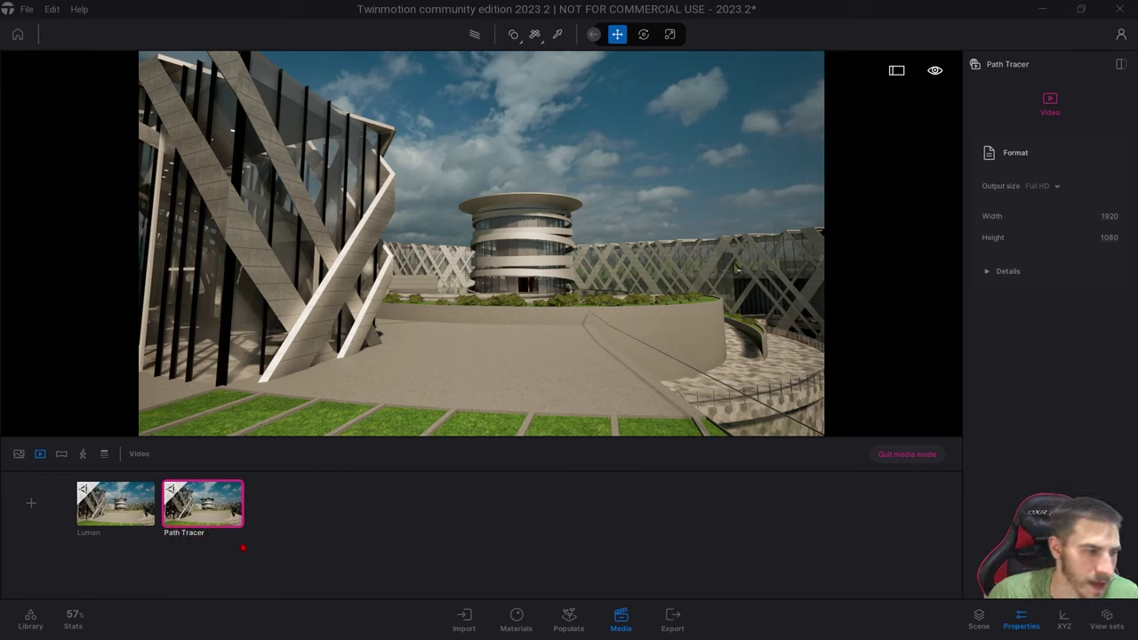
Render the Path Tracer video with the path tracer at Low quality (8 samples, 6 bounces).
double_click(203, 505)
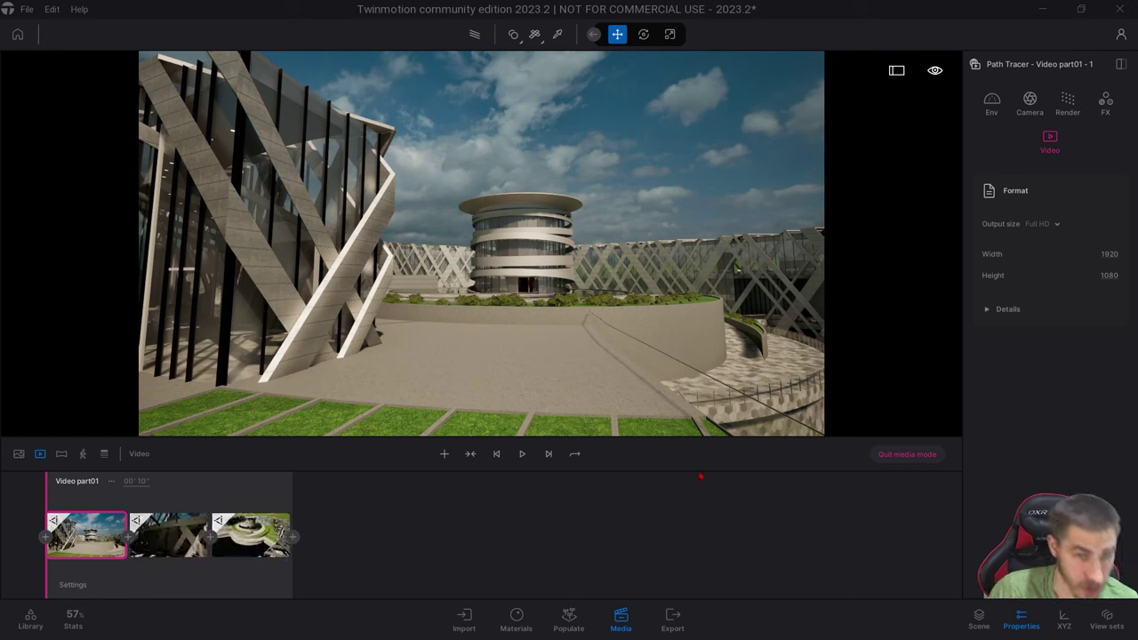
click(117, 589)
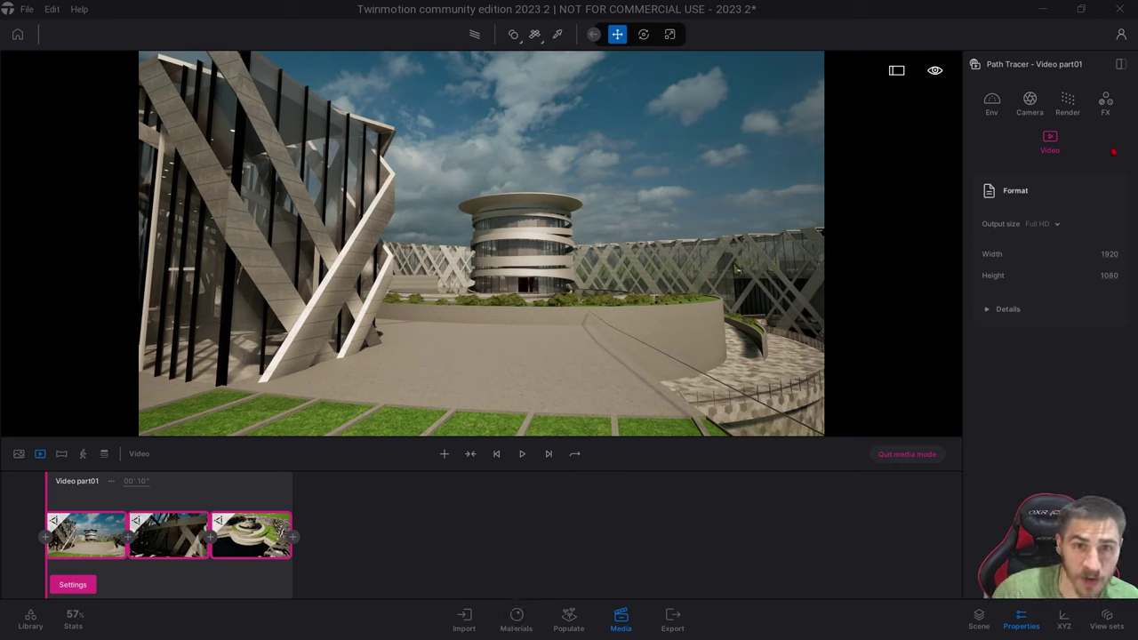
click(1071, 107)
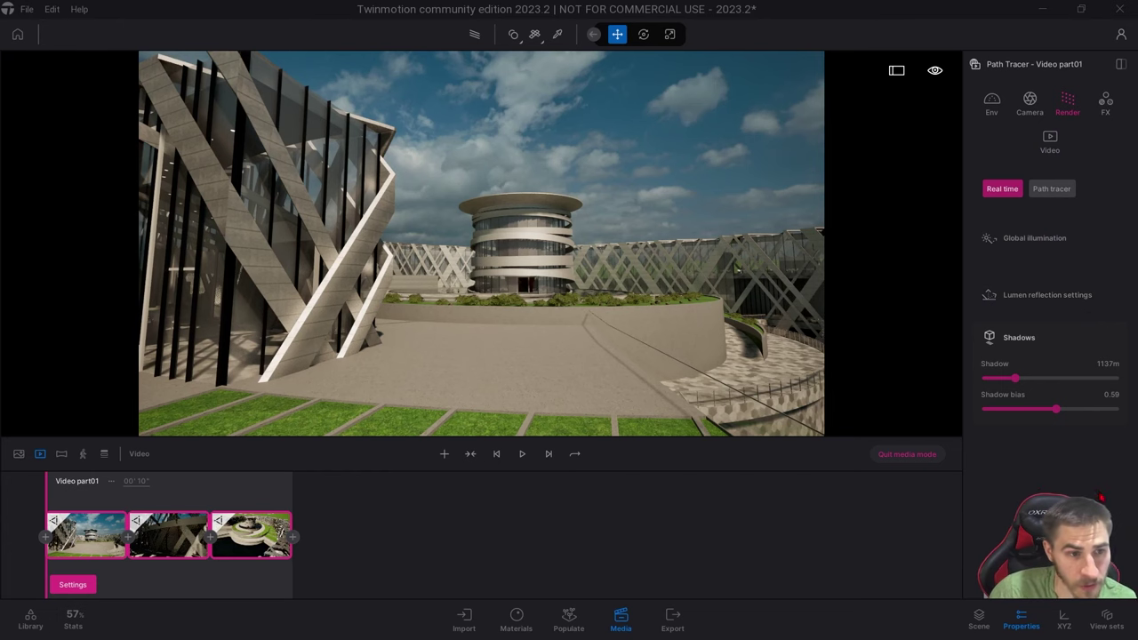
click(1052, 188)
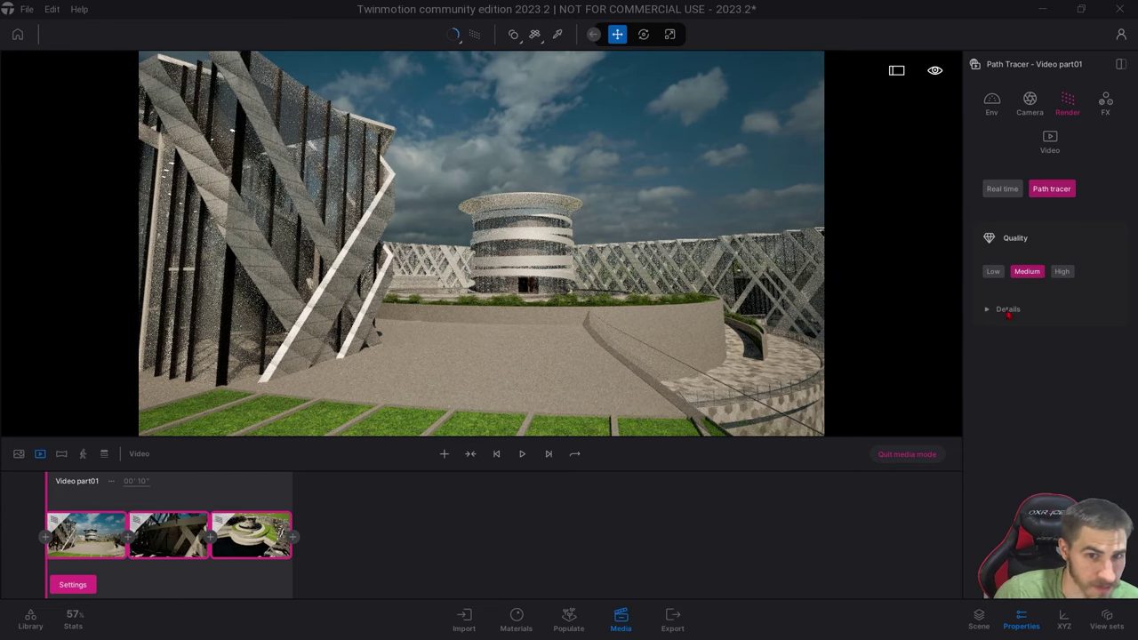
click(1063, 271)
click(989, 308)
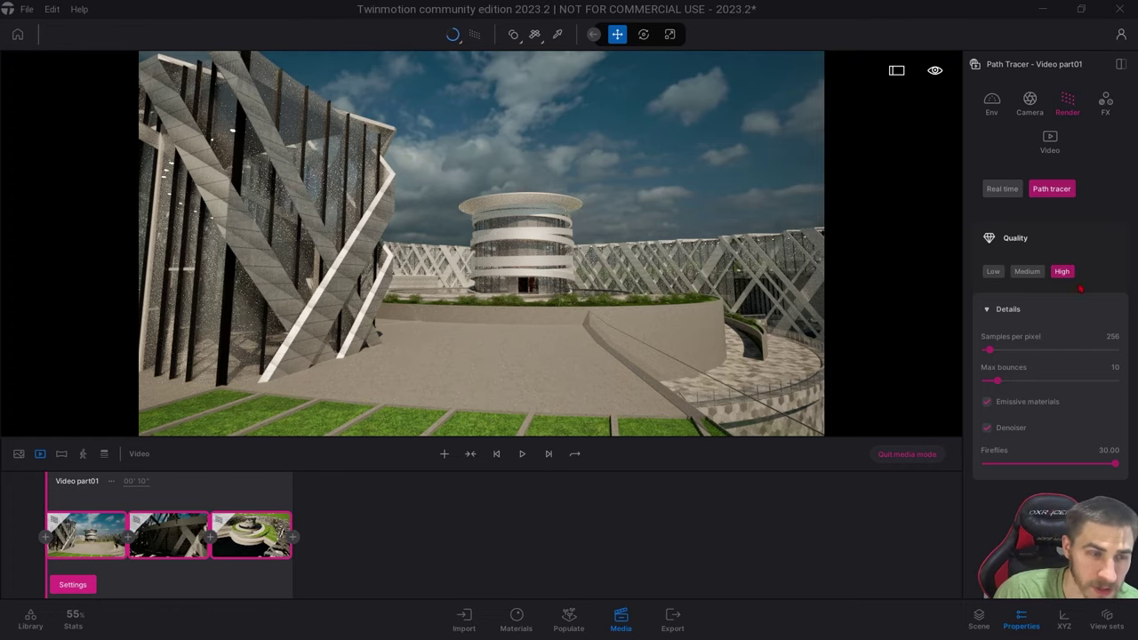
click(994, 271)
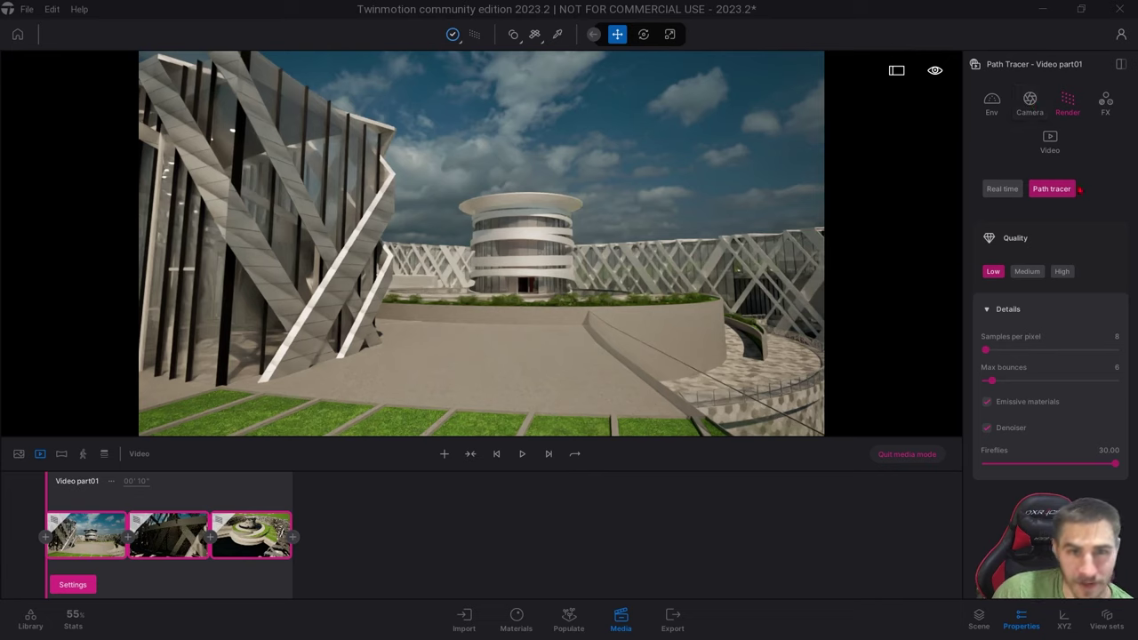
click(1004, 309)
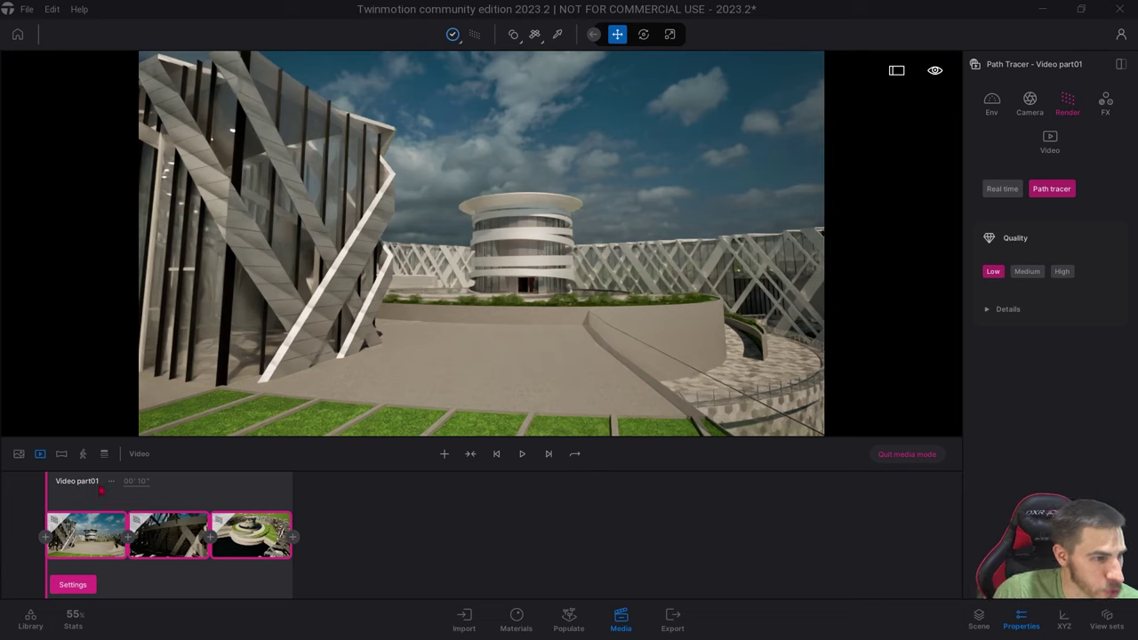
Reopen the Path Tracer video's shots and scrub the flythrough along the camera path.
click(40, 454)
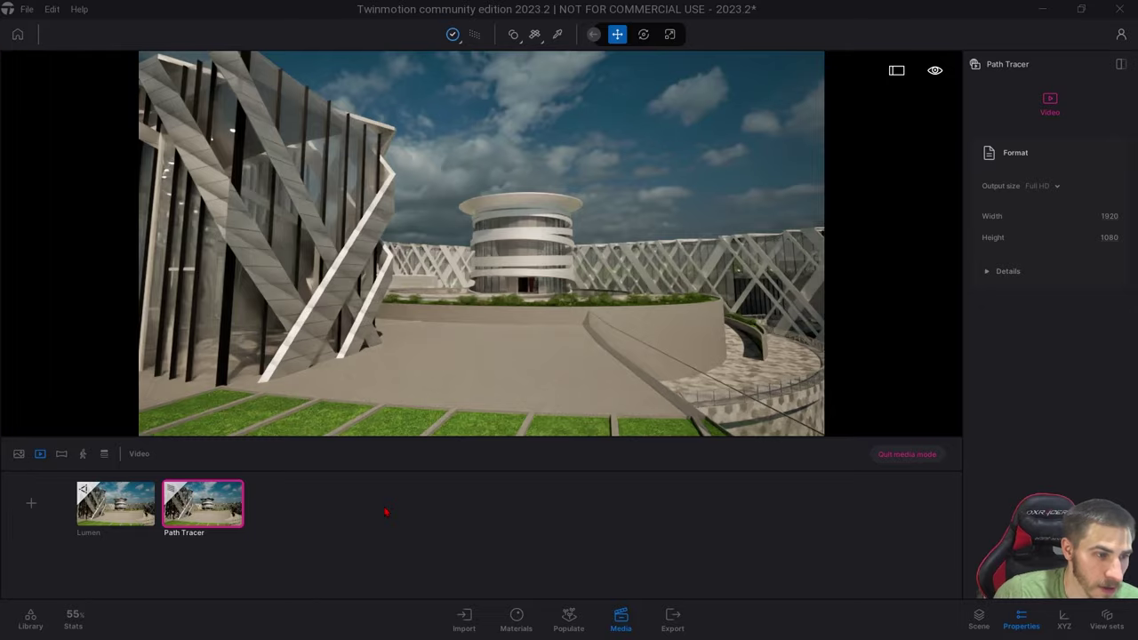
double_click(203, 504)
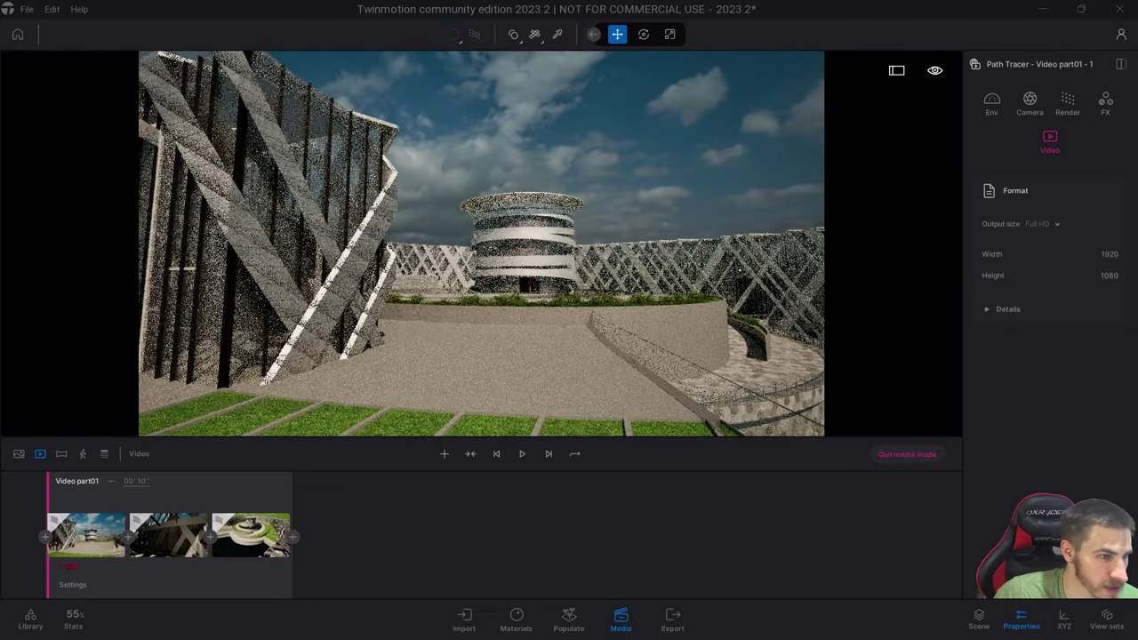
mouse_move(48, 484)
mouse_down()
mouse_move(275, 485)
mouse_move(47, 485)
mouse_up()
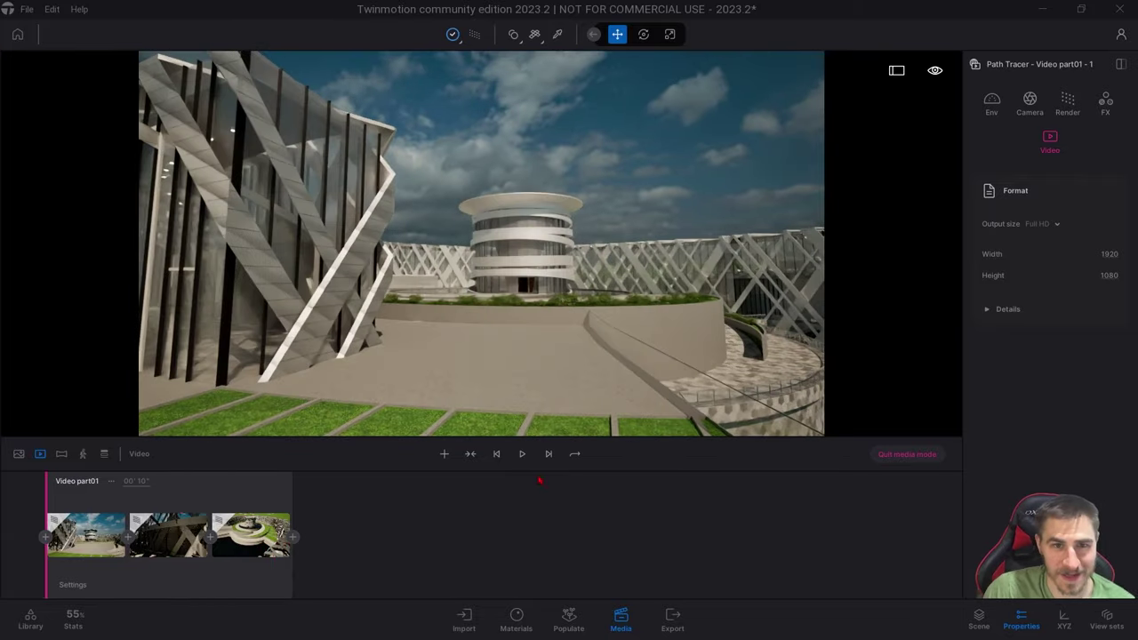
Remove the Path Tracer image from the Image export selection.
click(7, 487)
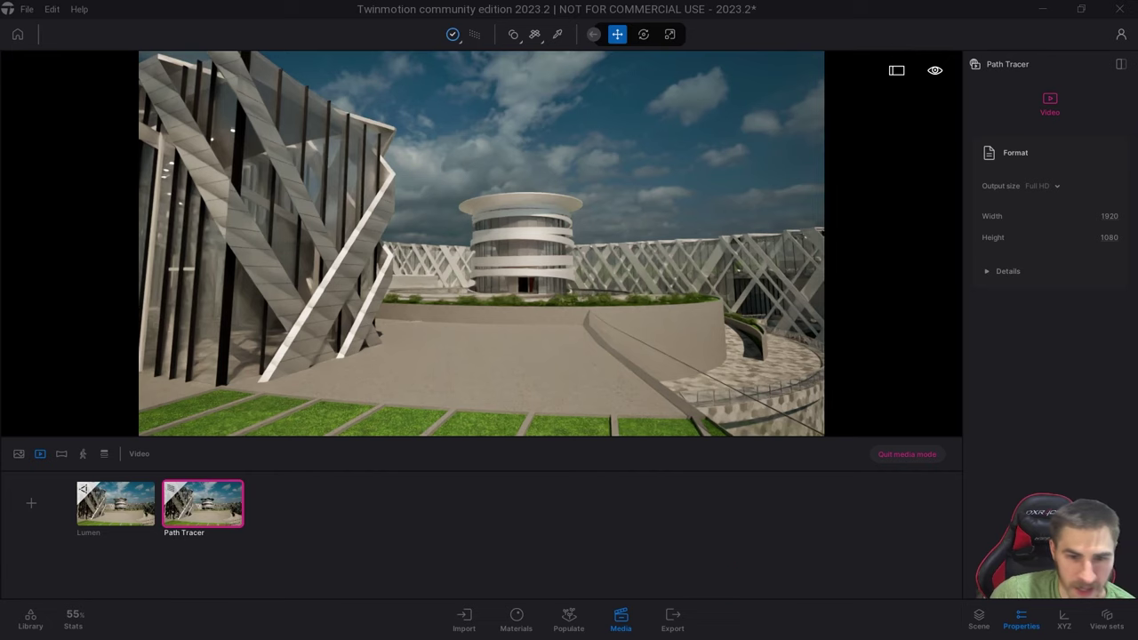
click(673, 620)
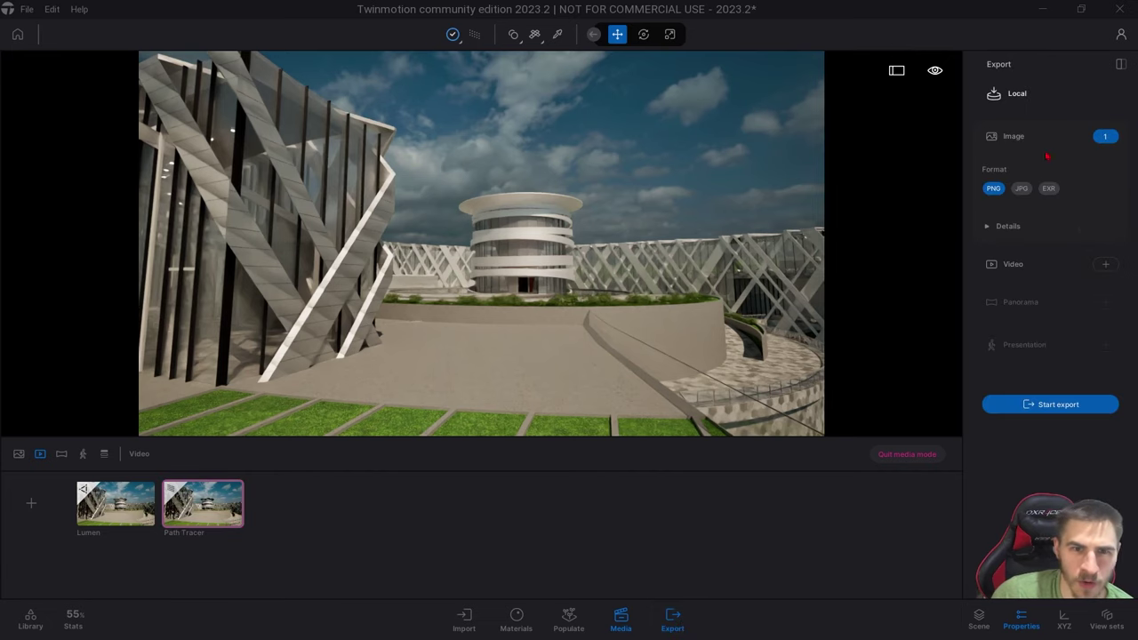
click(1105, 136)
click(534, 257)
click(1112, 416)
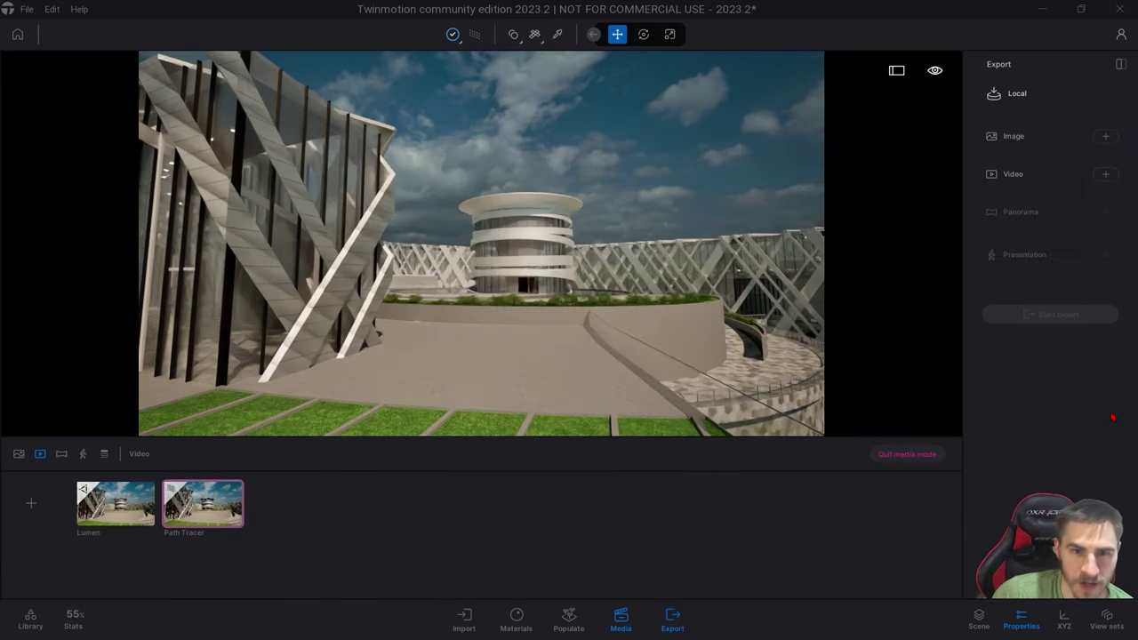
Check the video export settings show MP4 format at 30 fps.
click(1013, 174)
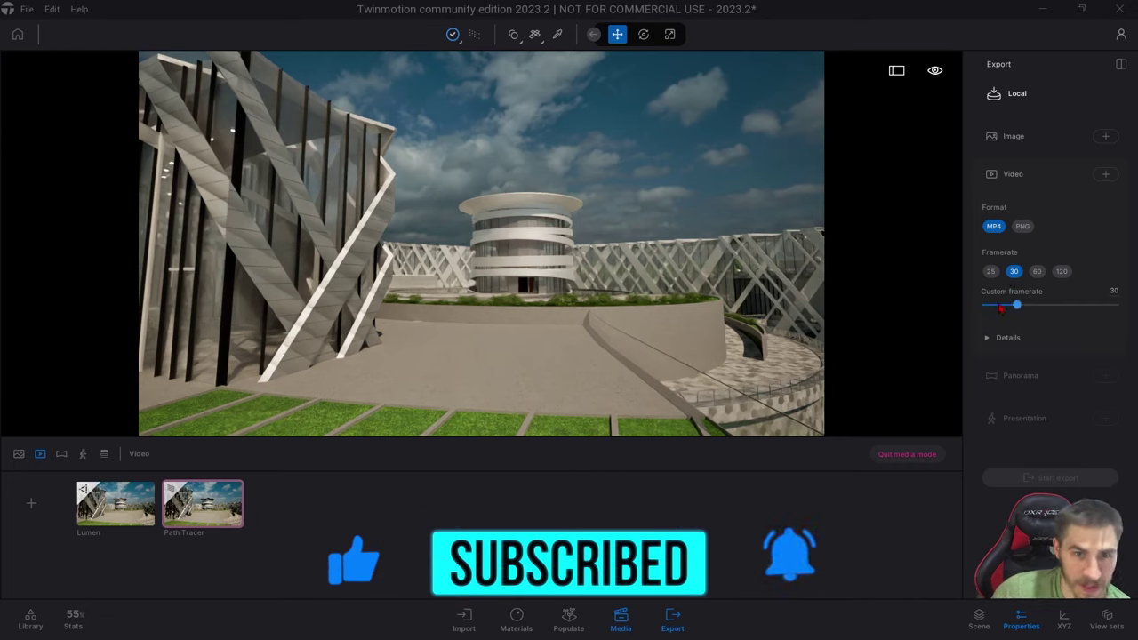
click(1040, 336)
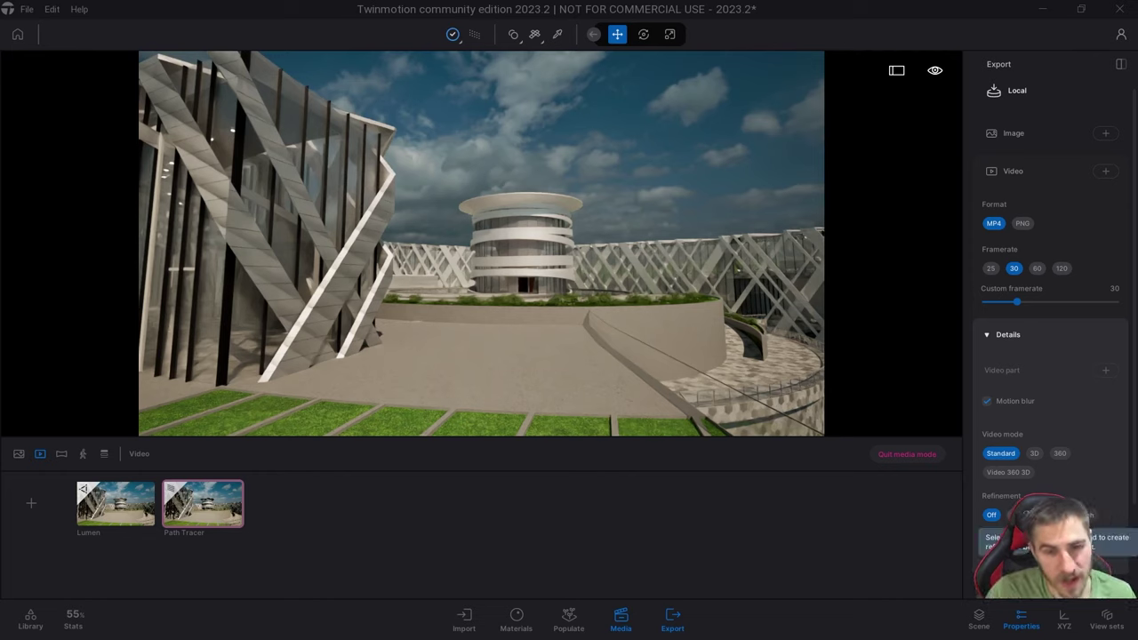
click(1008, 335)
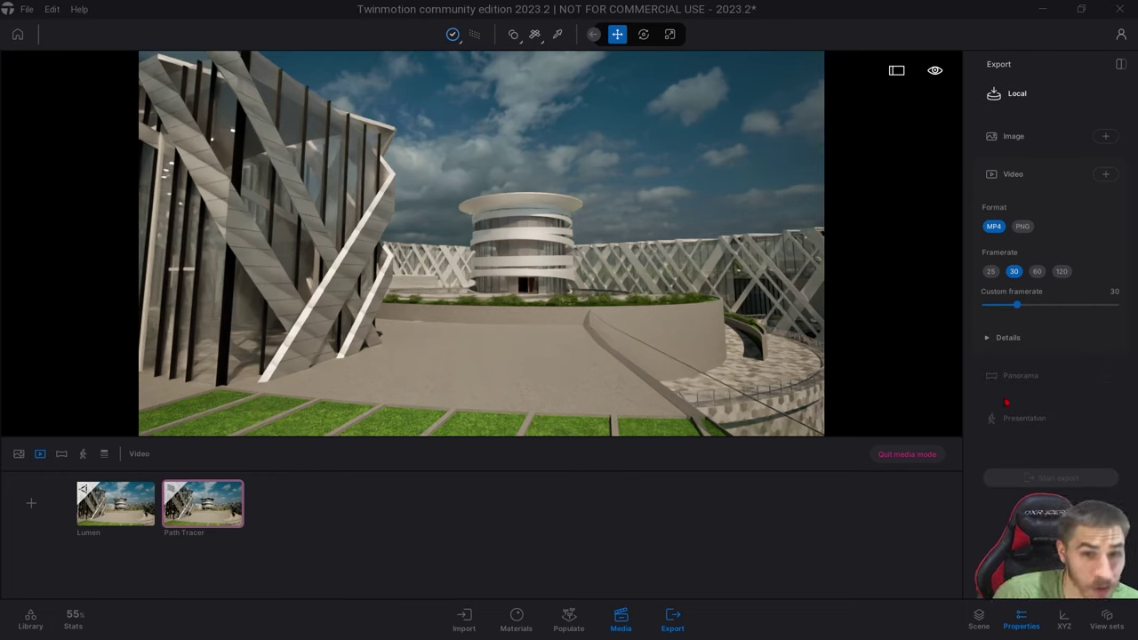
Add the Lumen and Path Tracer videos to the Video export selection.
click(1105, 174)
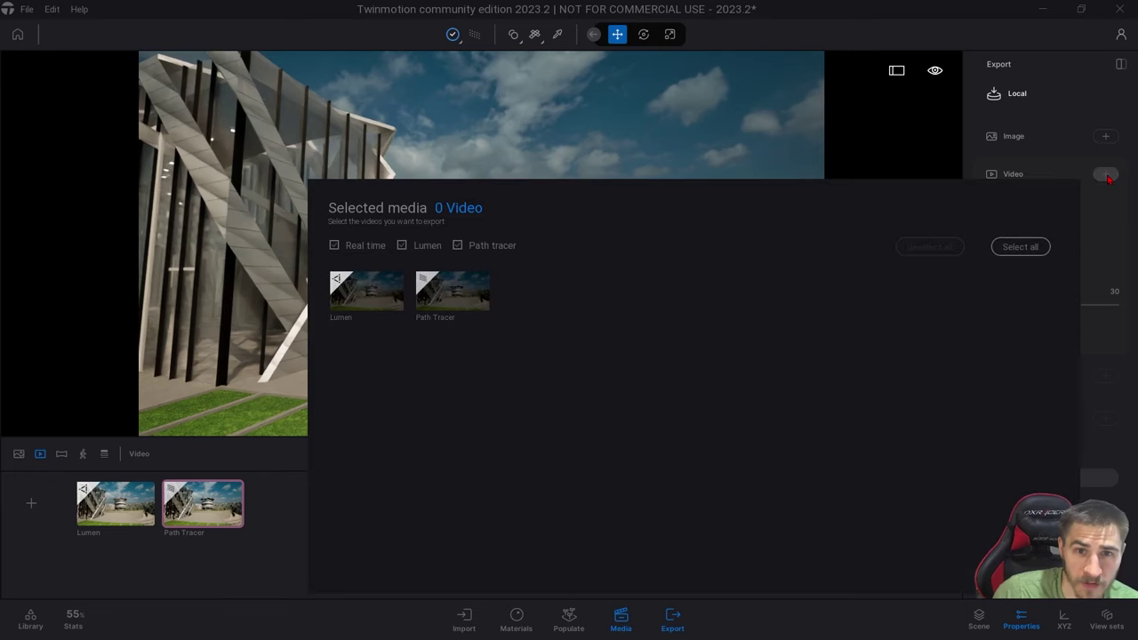
click(367, 292)
click(485, 302)
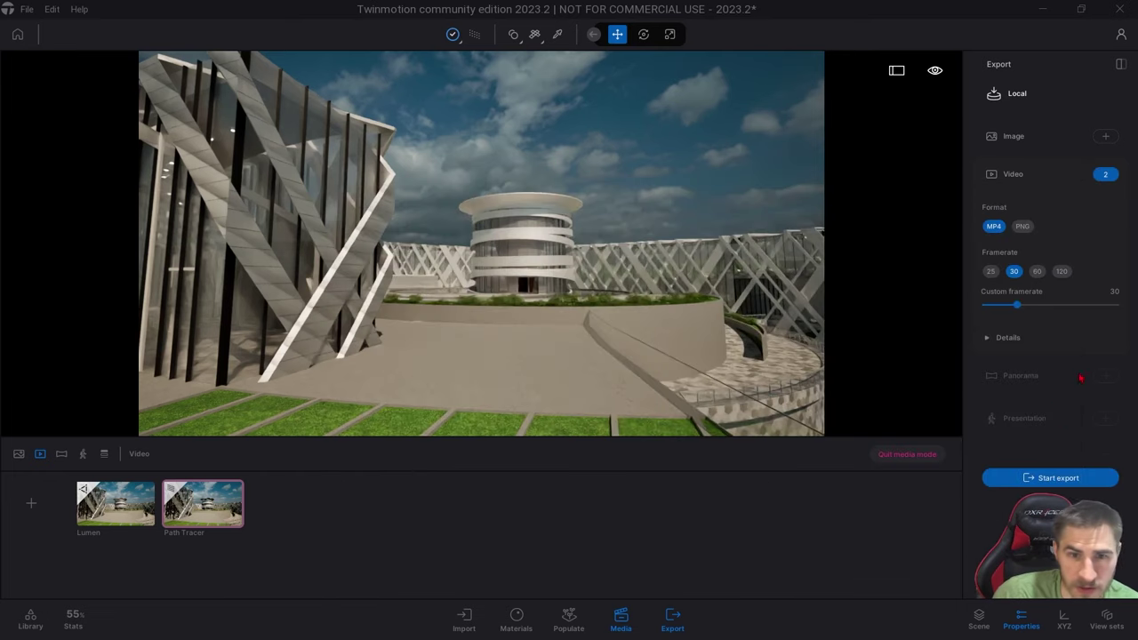
key(Escape)
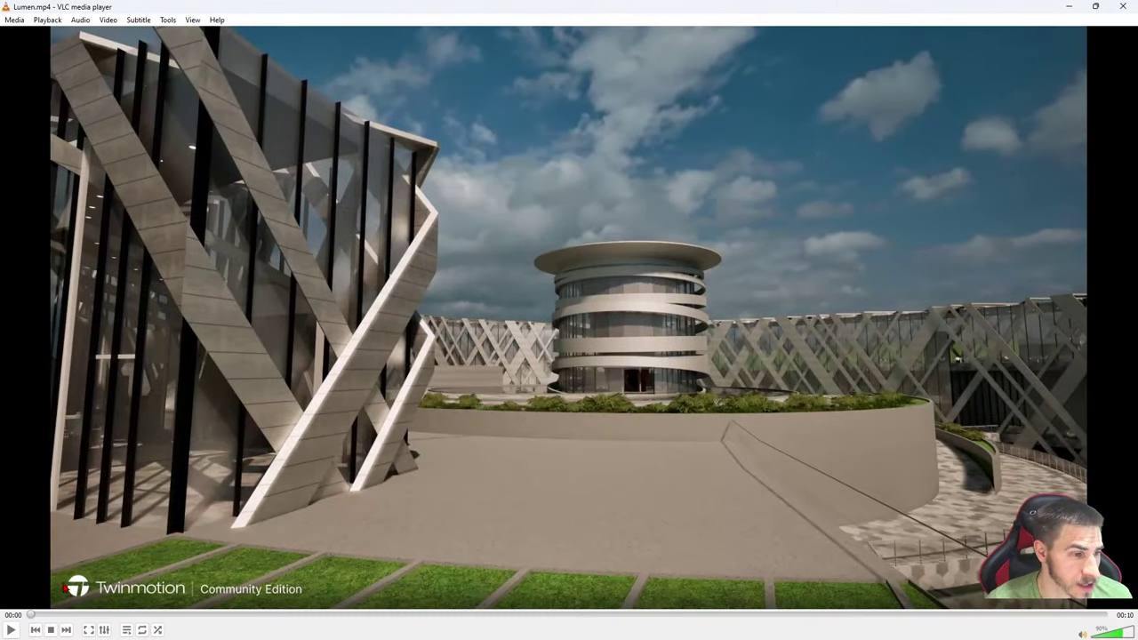
Play Lumen.mp4 full screen in VLC, then move the player window aside.
click(89, 630)
click(343, 628)
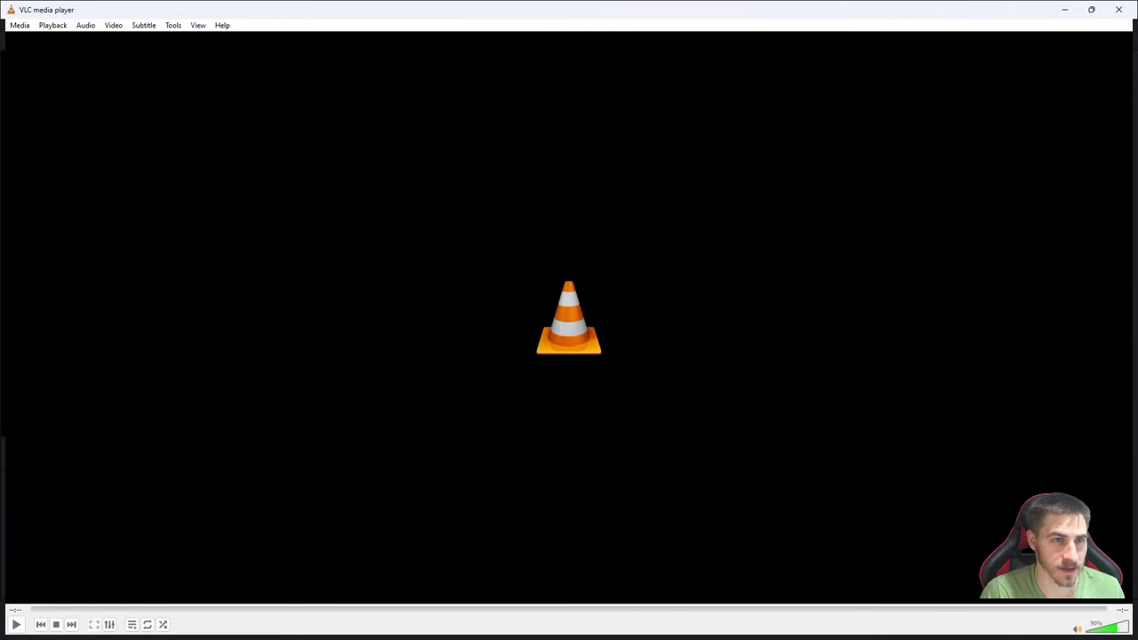
drag(460, 13, 26, 188)
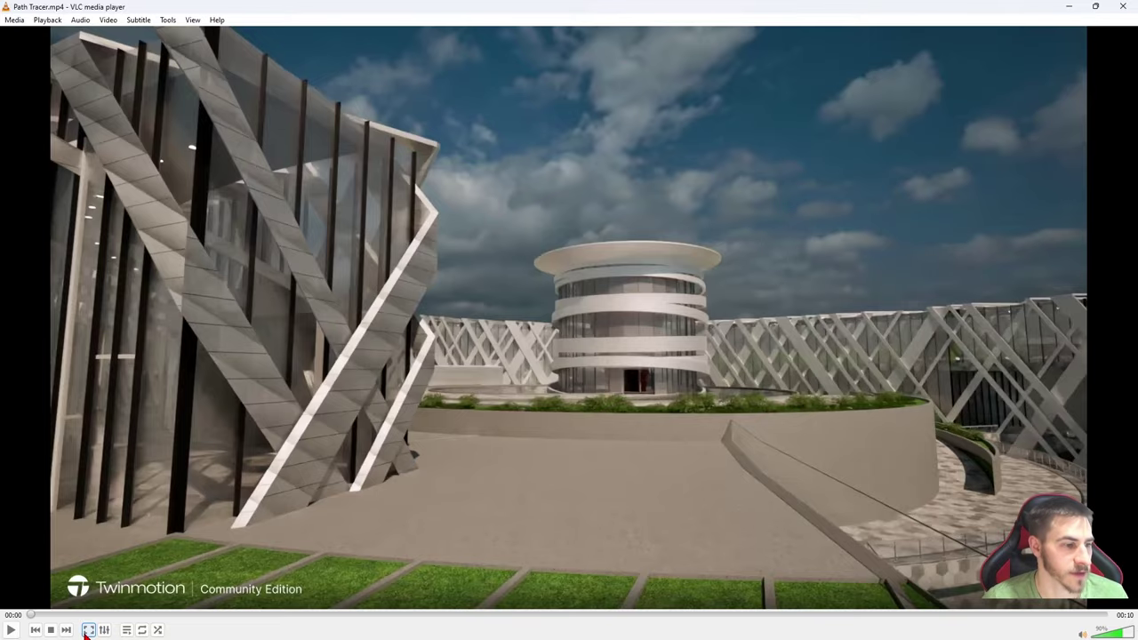
Play Path Tracer.mp4 full screen, pause it at 00:04, and exit full screen.
click(88, 629)
key(space)
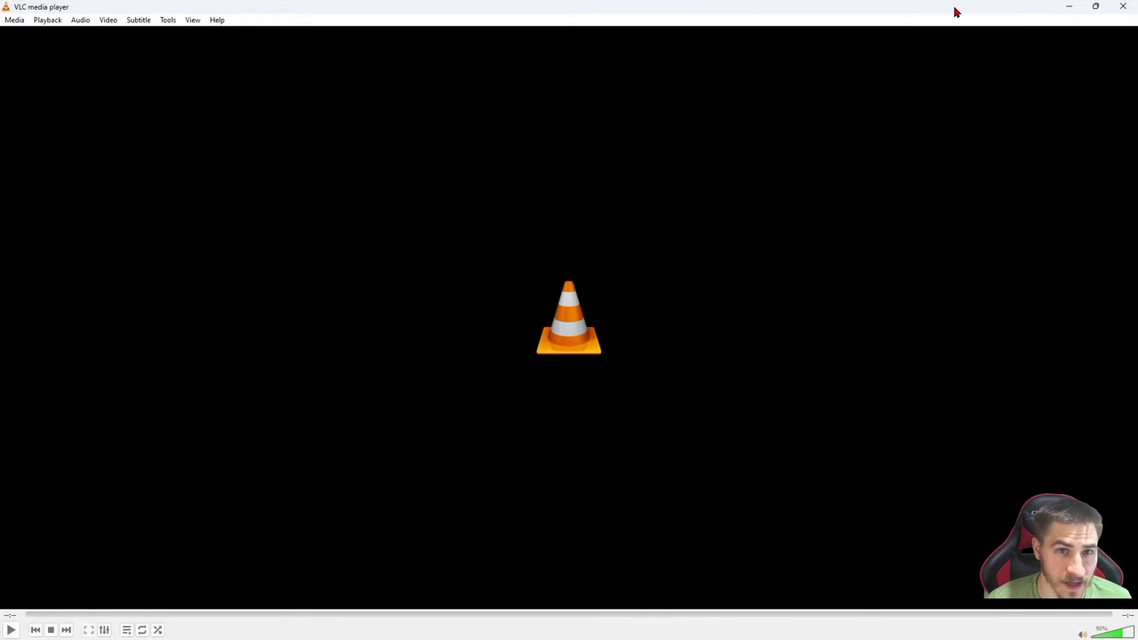
click(1122, 7)
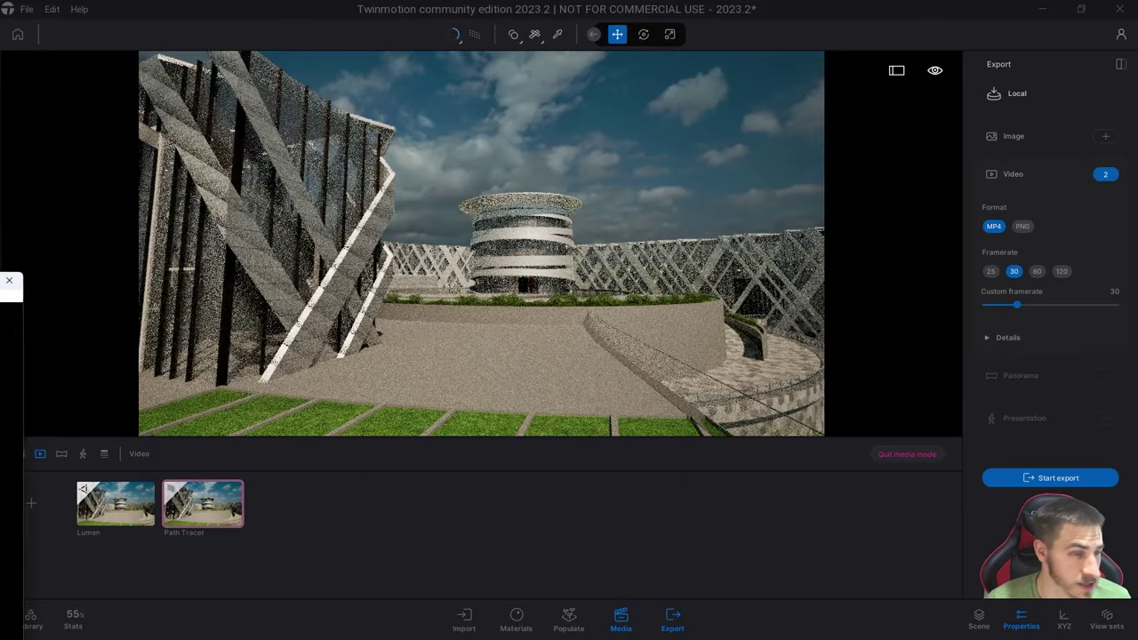
double_click(364, 164)
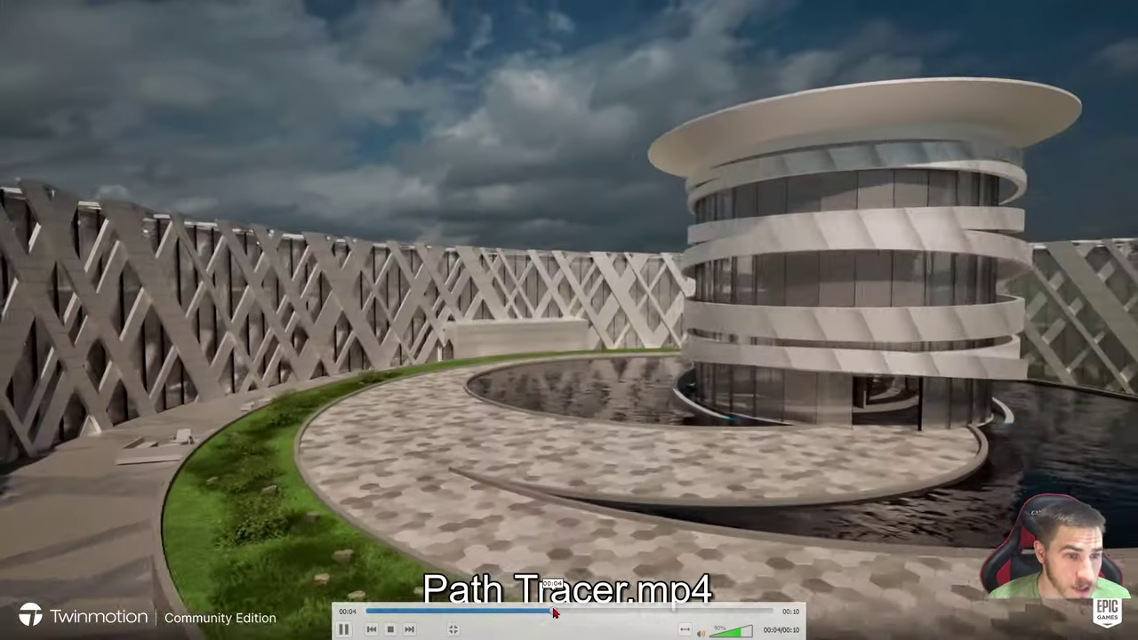
key(space)
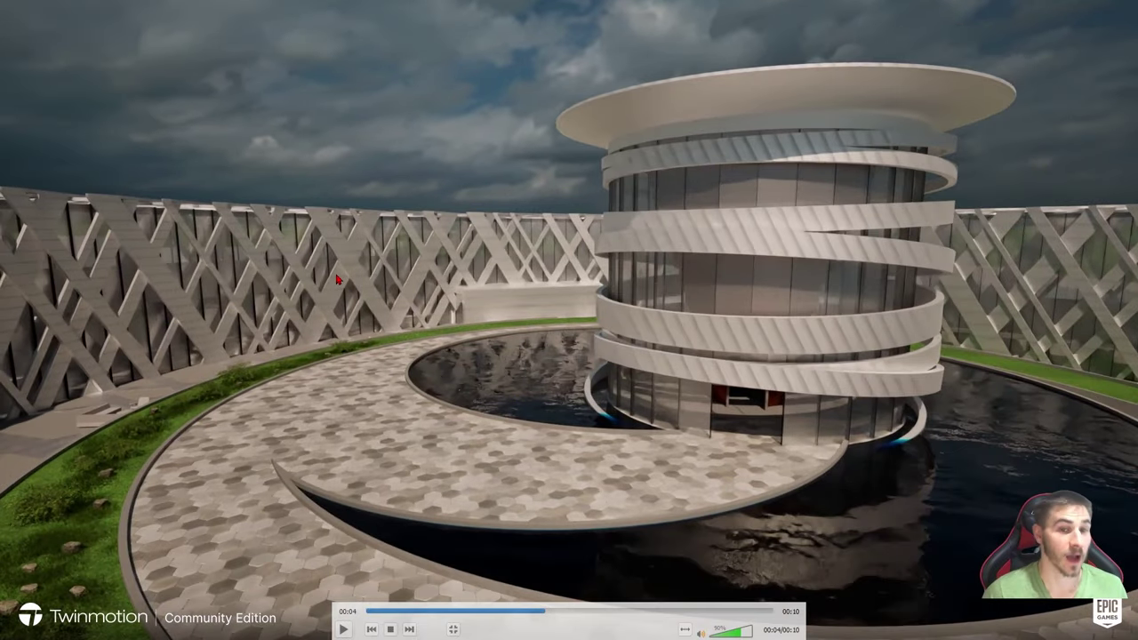
double_click(605, 271)
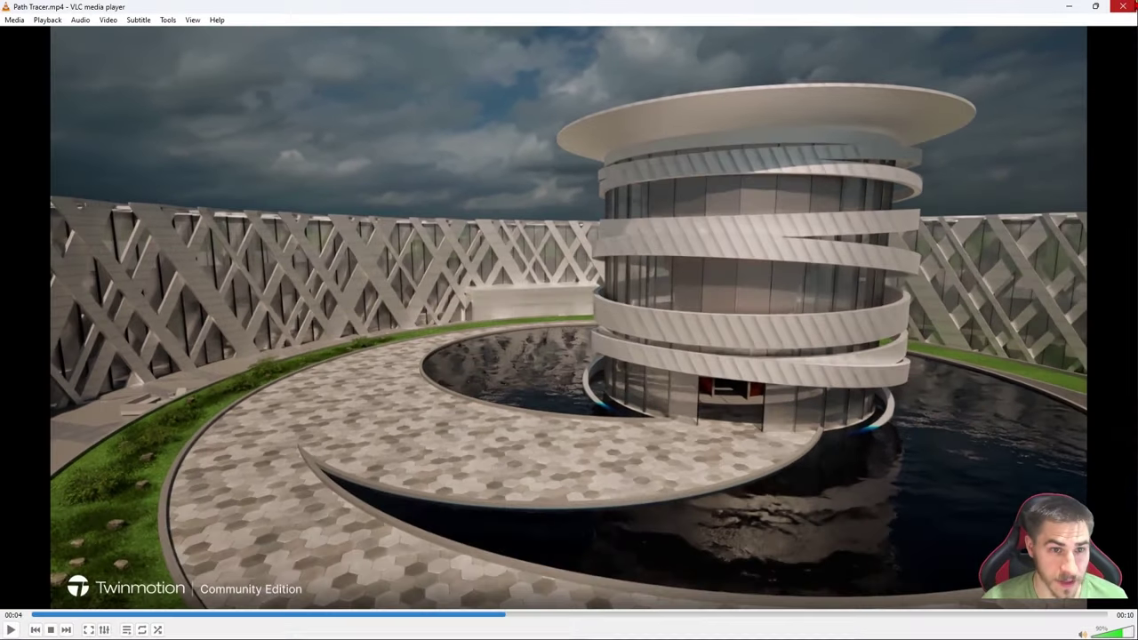
Close VLC media player to return to Twinmotion's Export panel.
click(1124, 8)
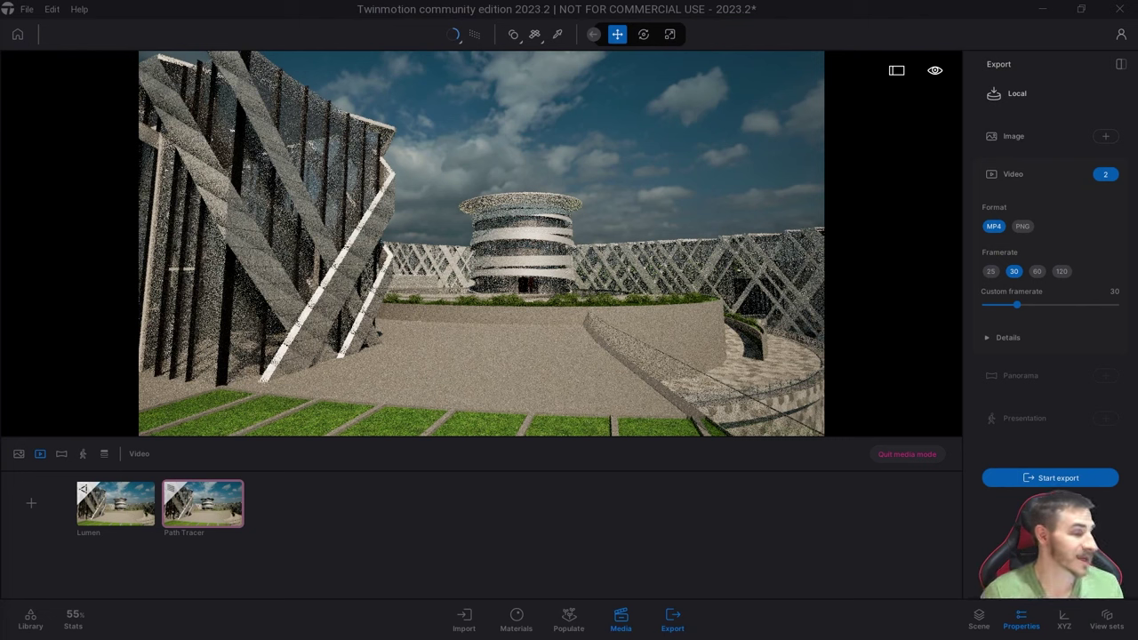